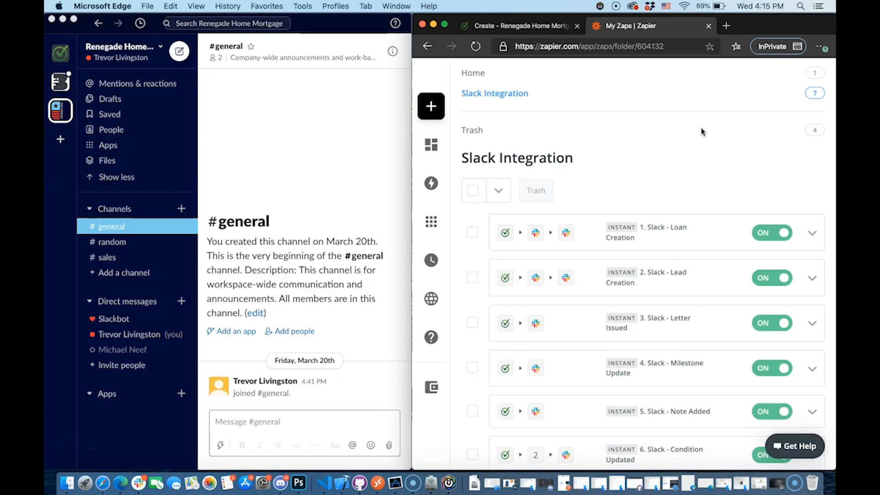
# Bring up the PreApproveMe new-loan form in the browser
pyautogui.click(257, 271)
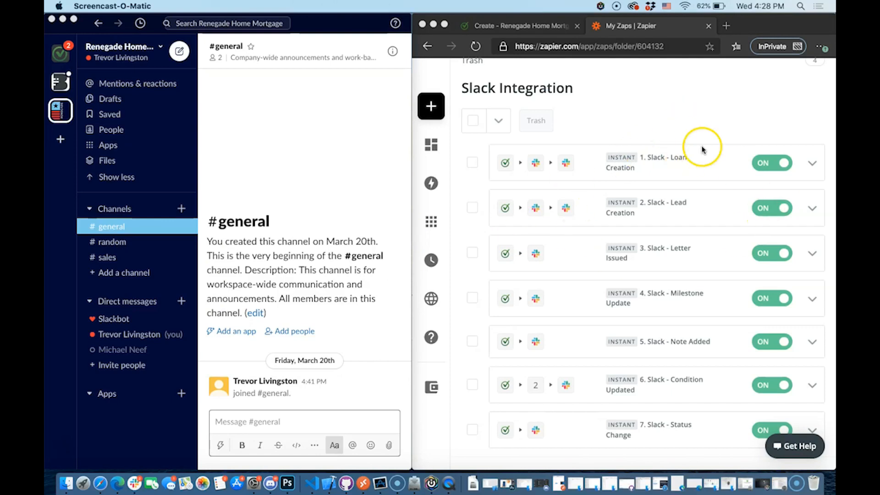
pyautogui.click(682, 107)
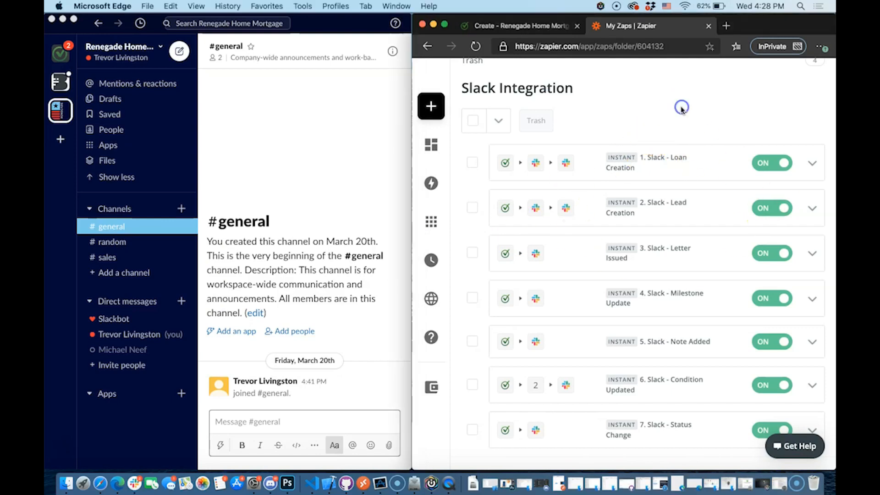
pyautogui.click(517, 26)
pyautogui.scroll(-2, 501, 273)
# Enter the test borrower's first and last name, e-mail address and mobile phone
pyautogui.click(489, 231)
pyautogui.write('Trevor')
pyautogui.press('Tab')
pyautogui.write('Test')
pyautogui.press('Tab')
pyautogui.press('Tab')
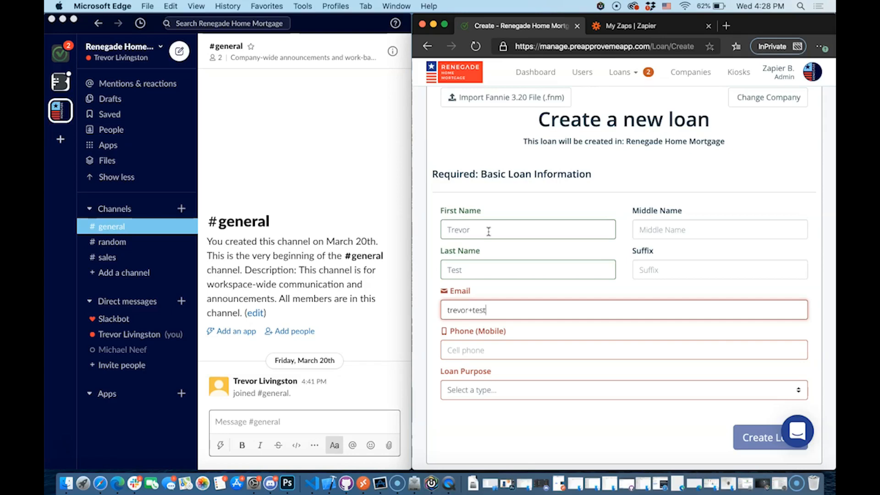
pyautogui.press('Tab')
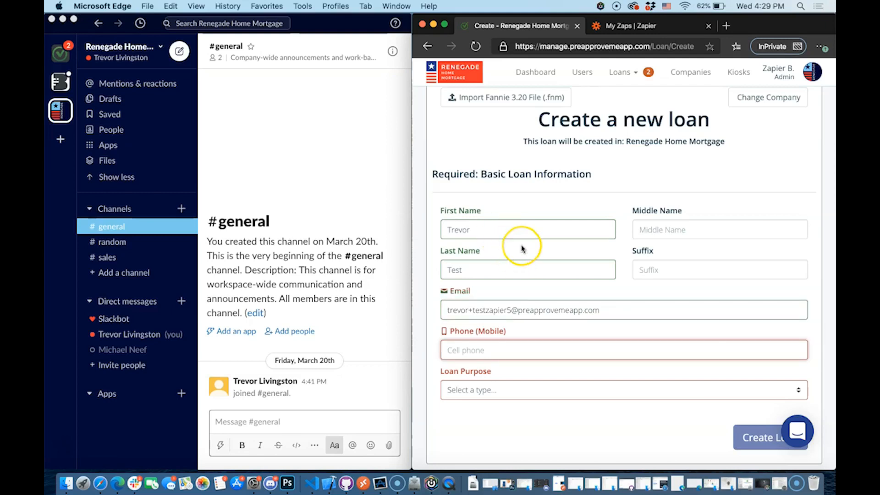
pyautogui.write('555-55')
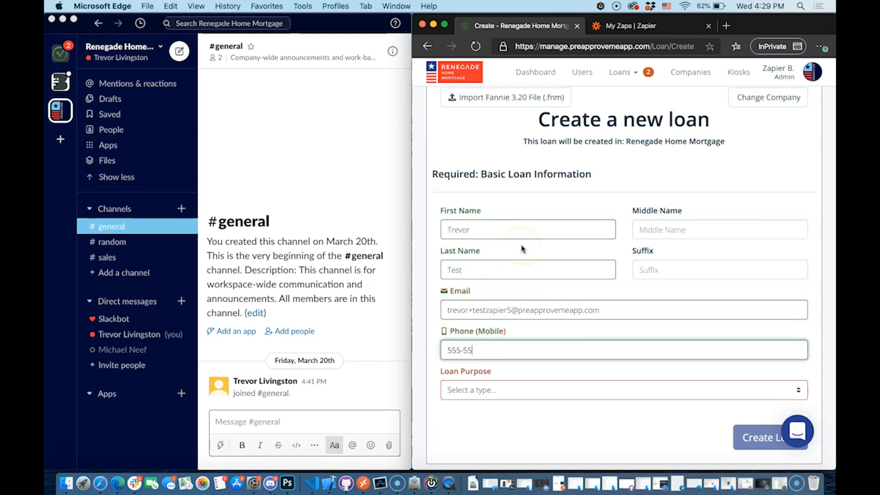
pyautogui.write('5-5555')
# Choose Purchase as loan purpose and Conventional as program, then create the loan
pyautogui.click(520, 390)
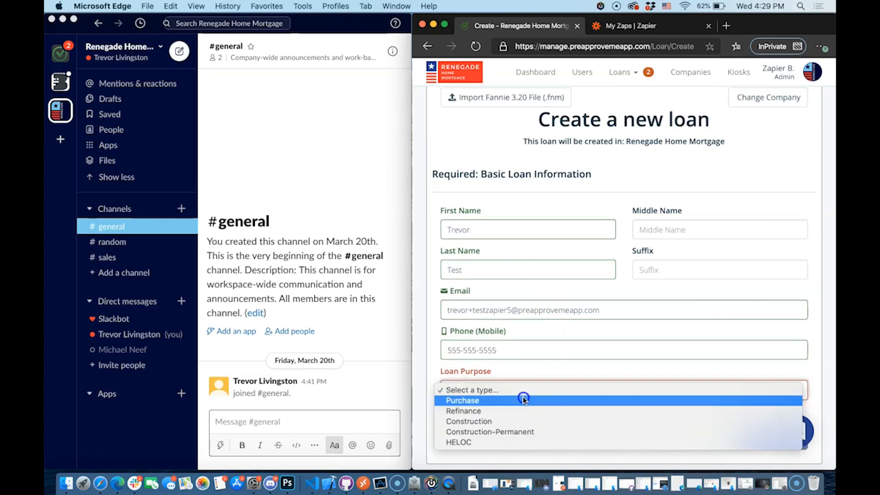
pyautogui.click(508, 405)
pyautogui.click(503, 439)
pyautogui.scroll(-3, 501, 444)
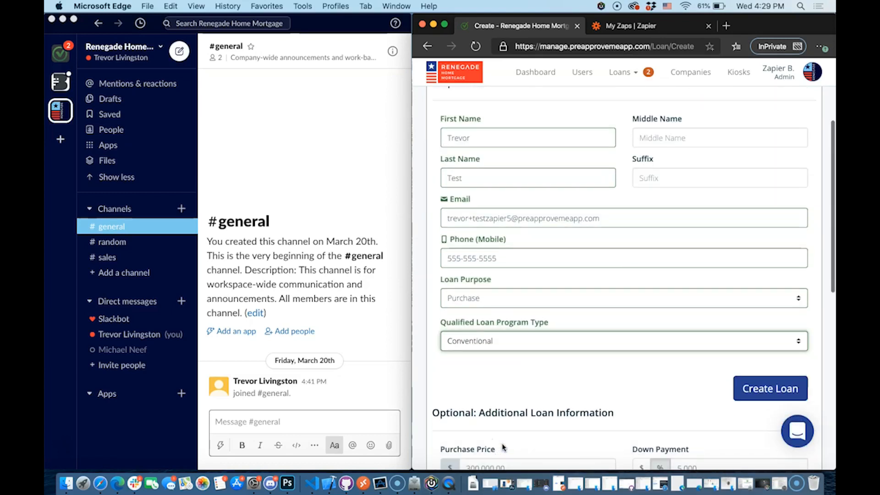
pyautogui.click(757, 399)
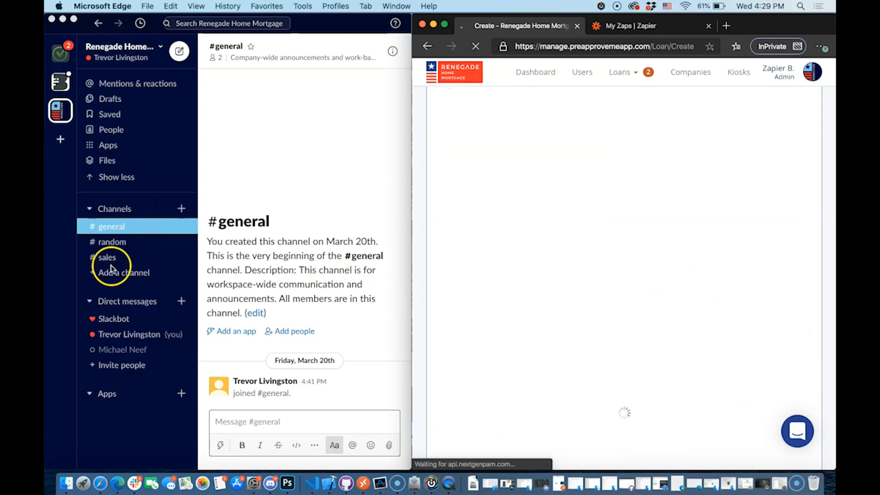
# Open the new test borrower's z-channel in Slack and follow the loan link in its topic
pyautogui.click(219, 283)
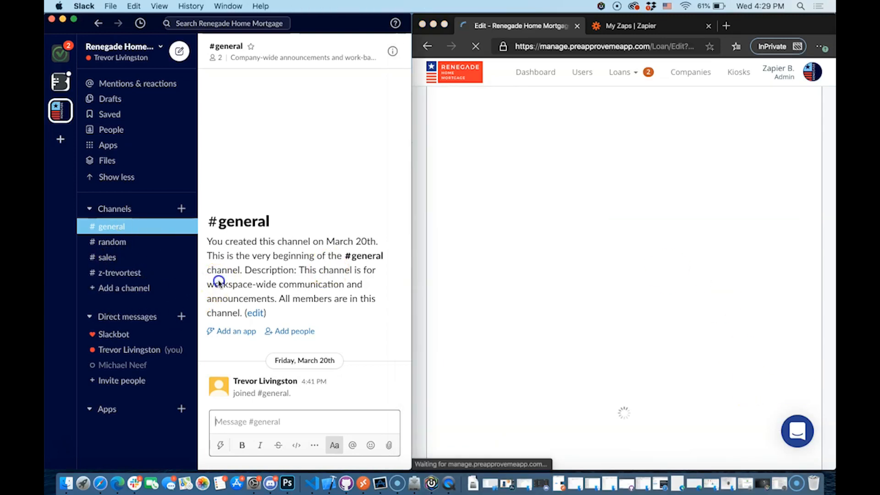
pyautogui.click(120, 273)
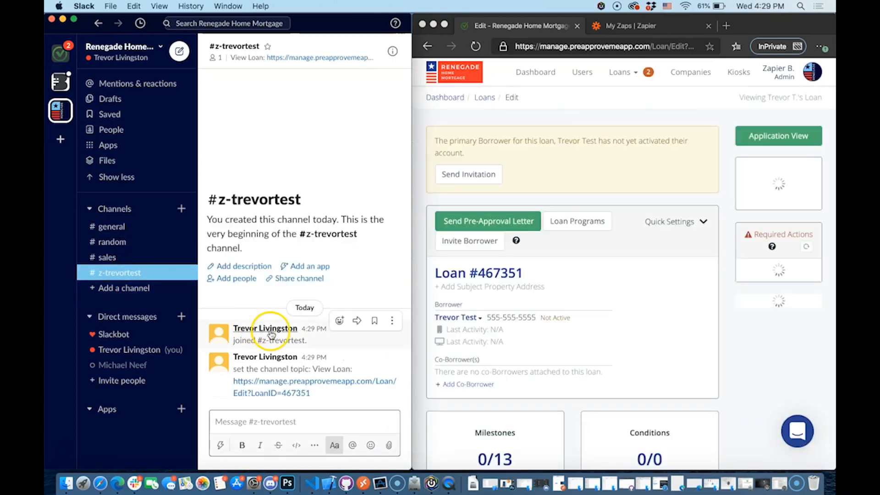
pyautogui.click(225, 292)
pyautogui.click(102, 274)
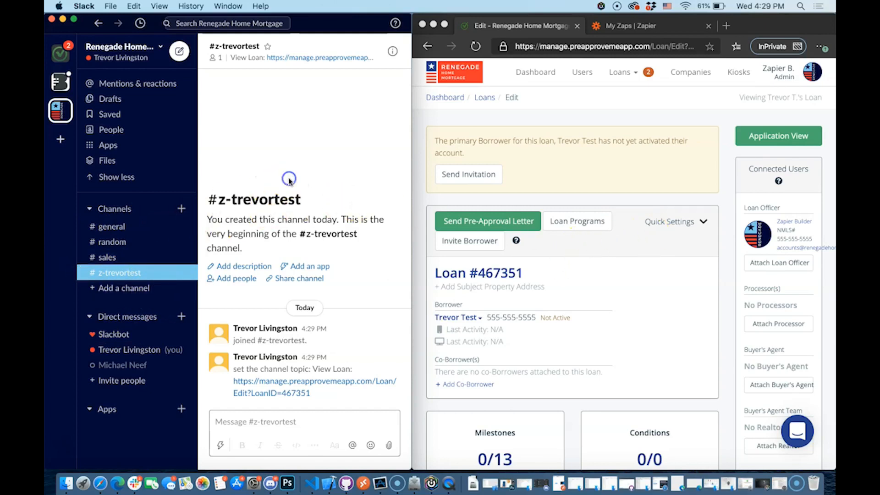
pyautogui.moveTo(249, 59)
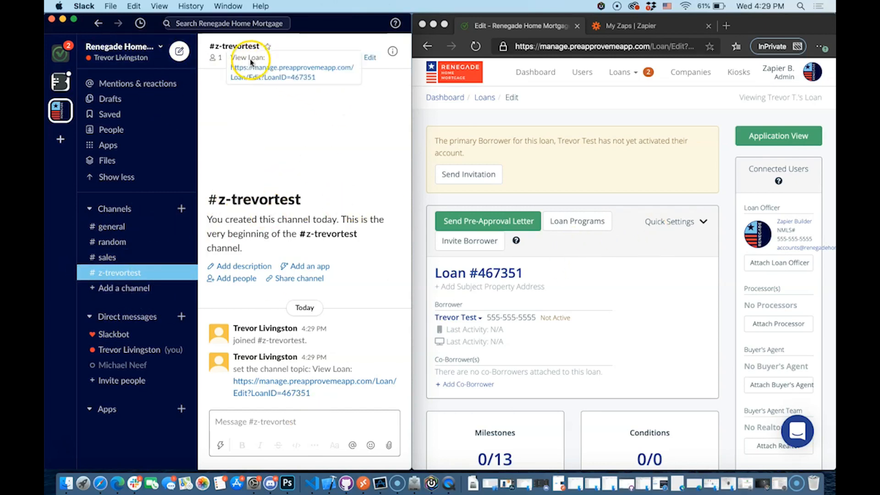
pyautogui.click(290, 77)
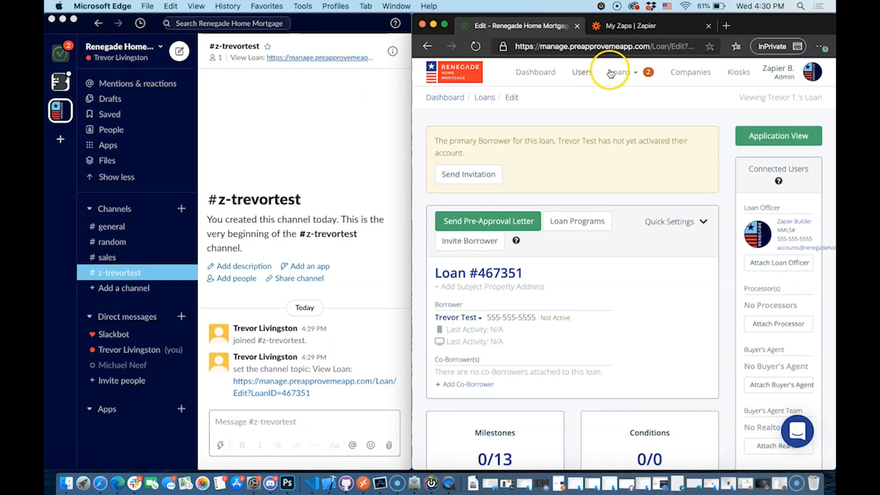
# Save and send a pre-approval letter from the test loan's Edit page
pyautogui.click(626, 25)
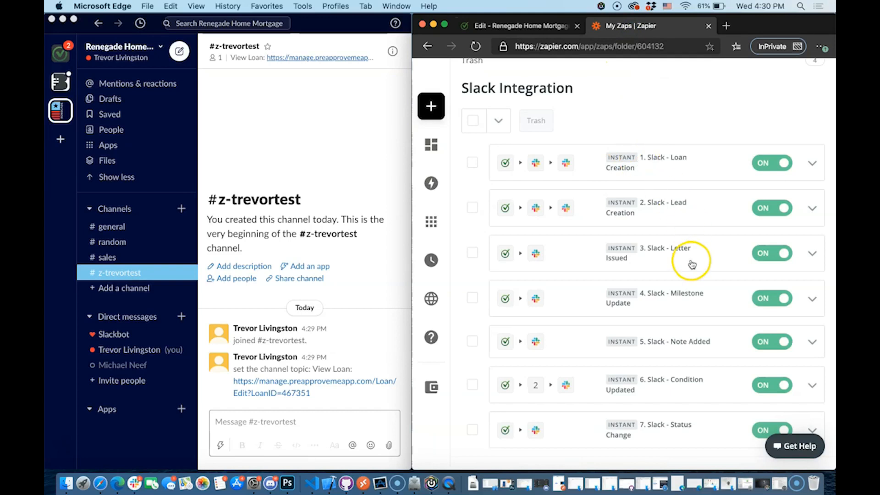
pyautogui.click(522, 26)
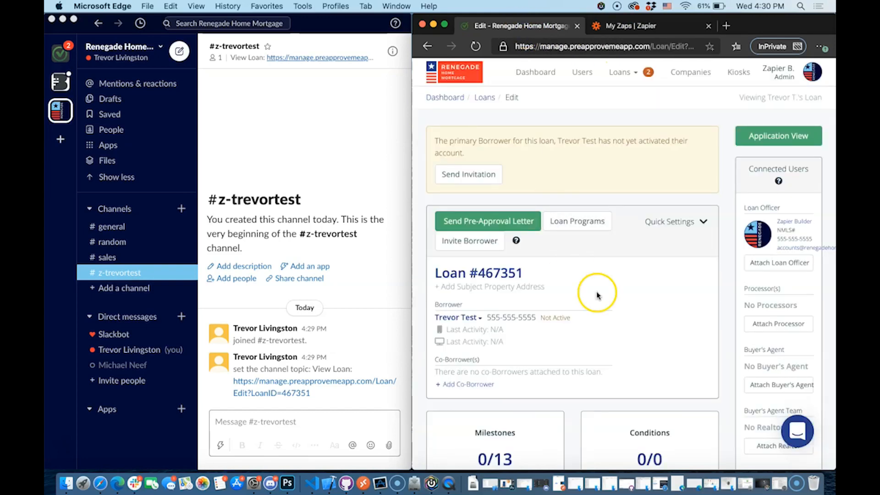
pyautogui.scroll(-4, 596, 295)
pyautogui.scroll(4, 595, 295)
pyautogui.click(497, 219)
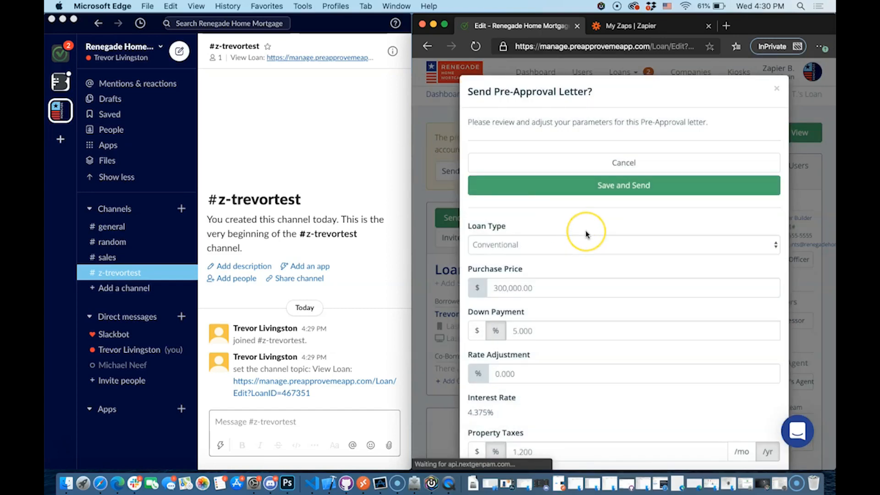
pyautogui.scroll(-5, 585, 233)
pyautogui.scroll(5, 586, 234)
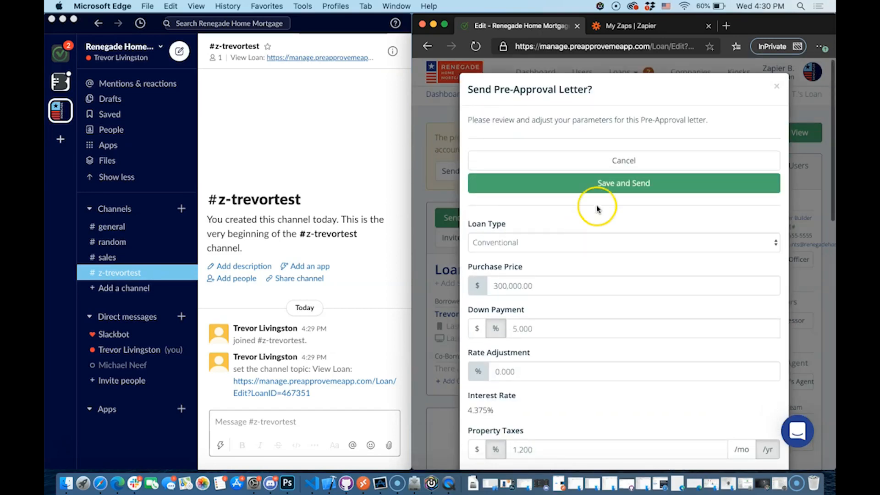
pyautogui.click(628, 185)
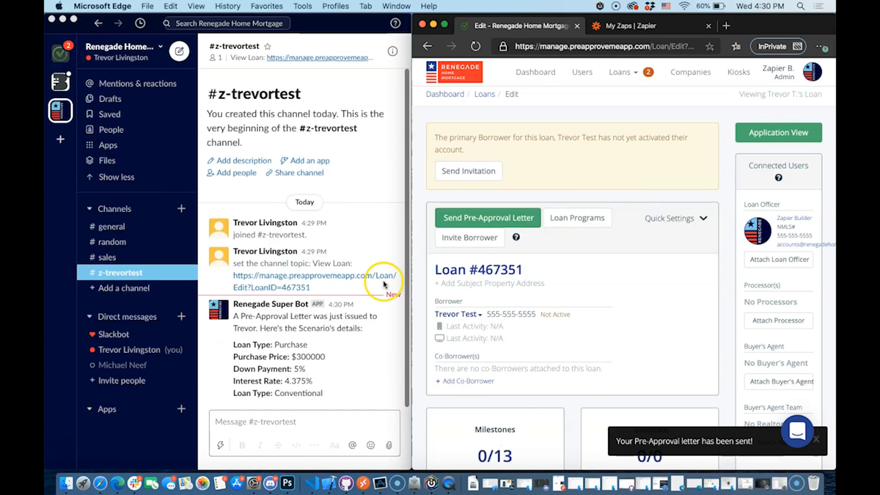
# Read the Slack notice (Purchase, $300000, 5% down, 4.375%, Conventional), then return to the loan
pyautogui.click(268, 323)
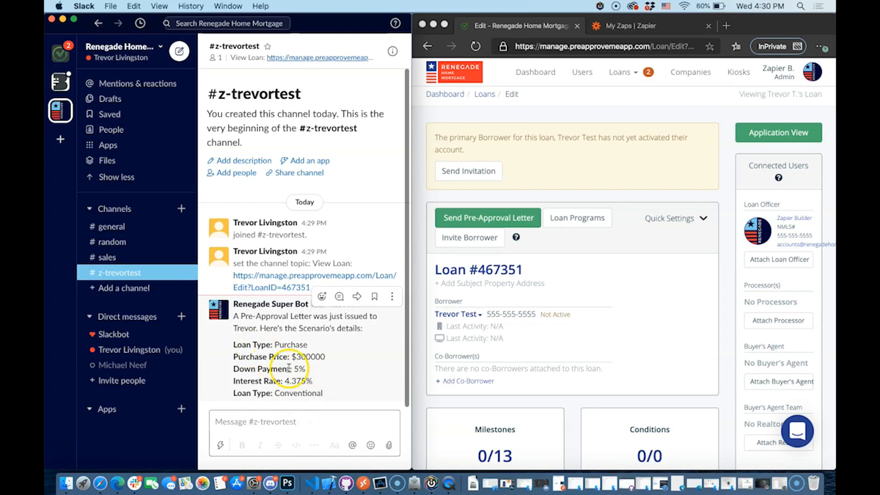
pyautogui.click(660, 29)
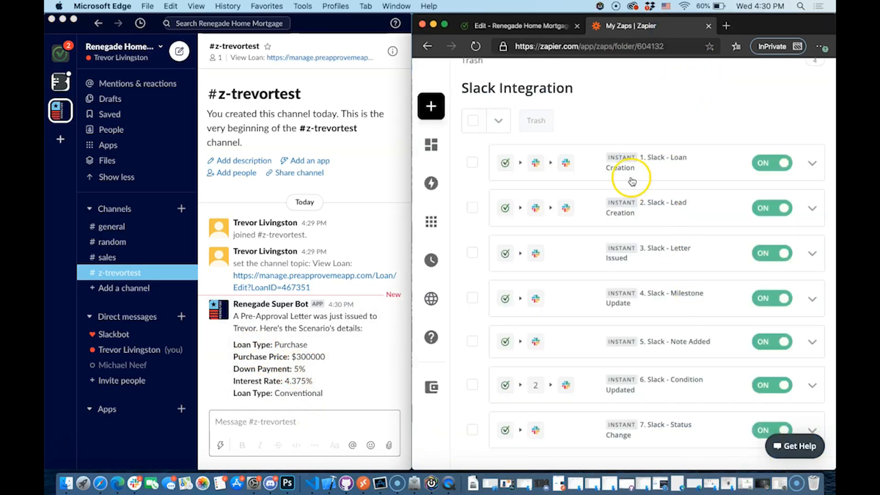
pyautogui.click(524, 27)
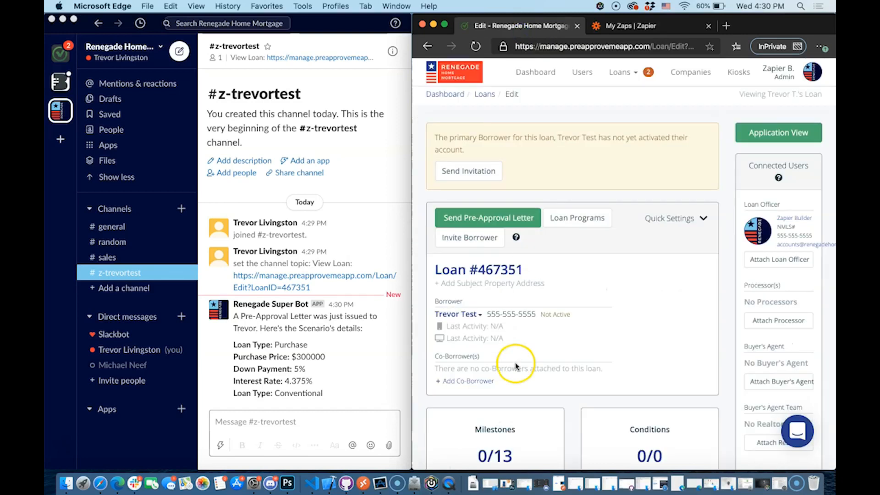
# Set the Pre Approved milestone to Complete and save with update notifications unchecked
pyautogui.click(505, 446)
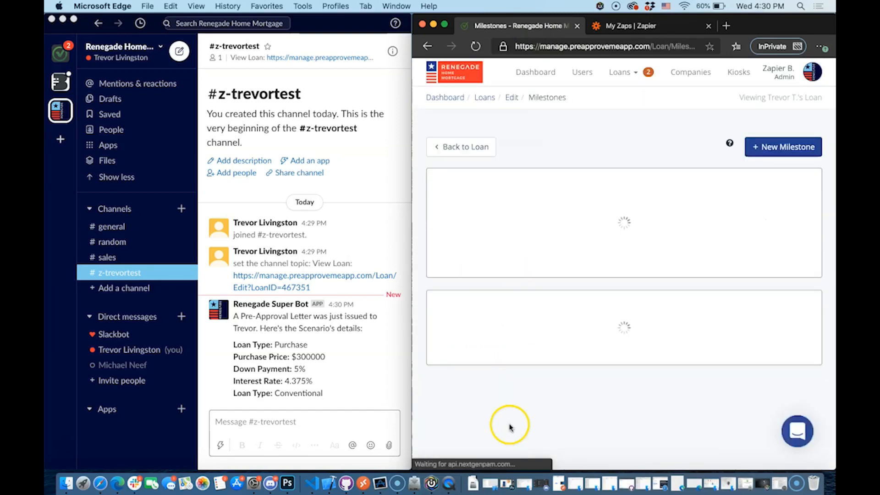
pyautogui.click(499, 268)
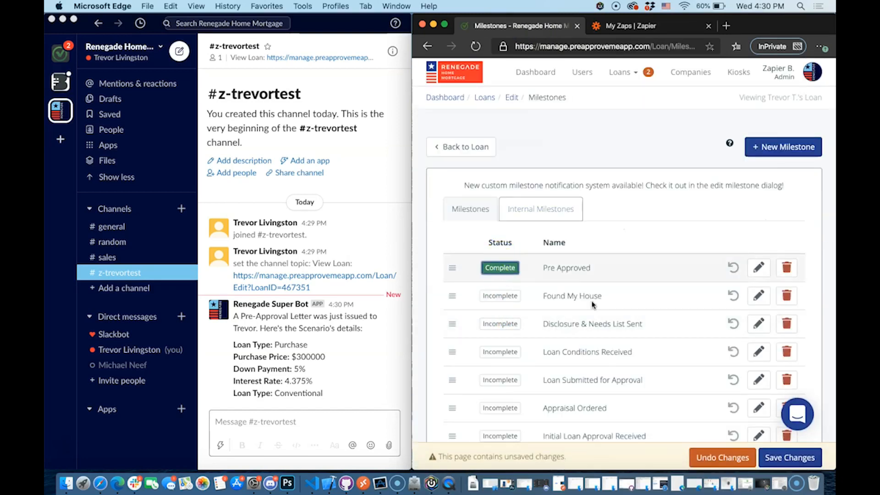
pyautogui.click(788, 452)
pyautogui.click(494, 127)
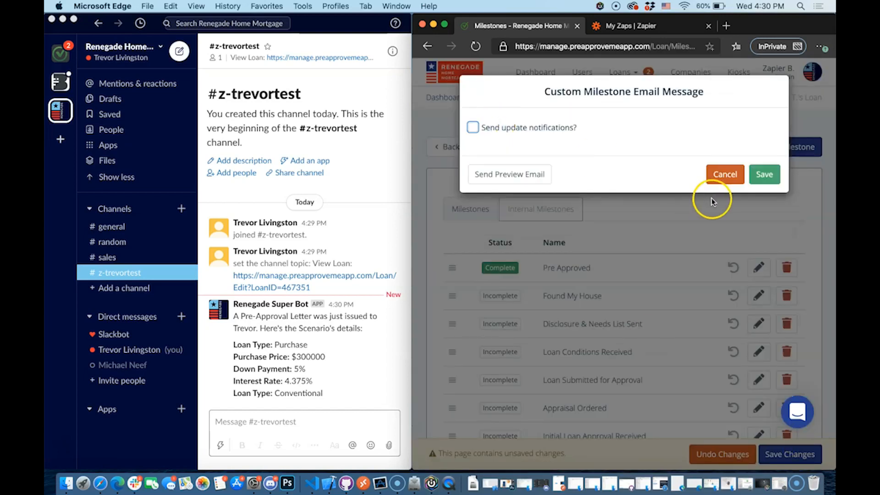
pyautogui.click(765, 175)
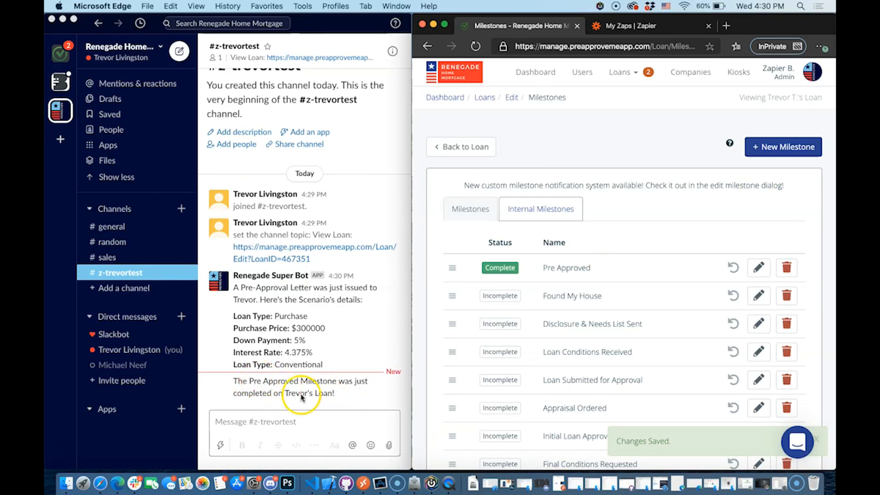
pyautogui.click(454, 147)
pyautogui.click(620, 25)
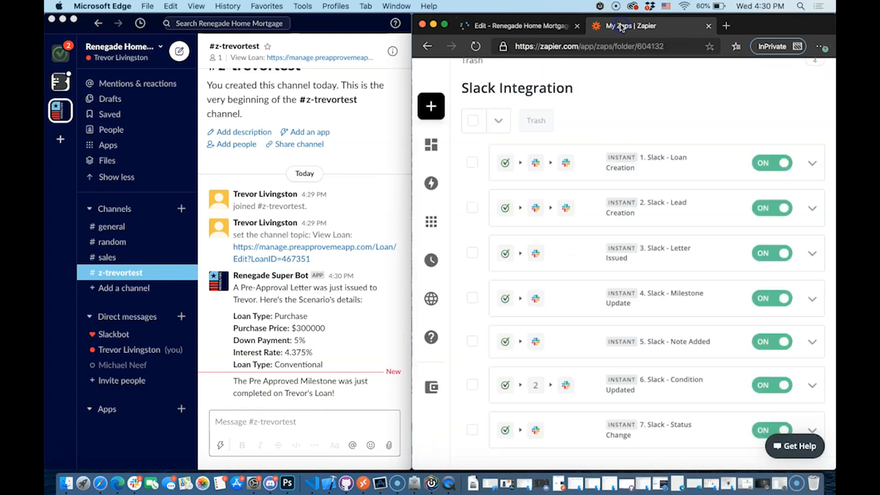
# Add the team note "Here's a super important note!" to the loan and see Slack relay it
pyautogui.click(520, 27)
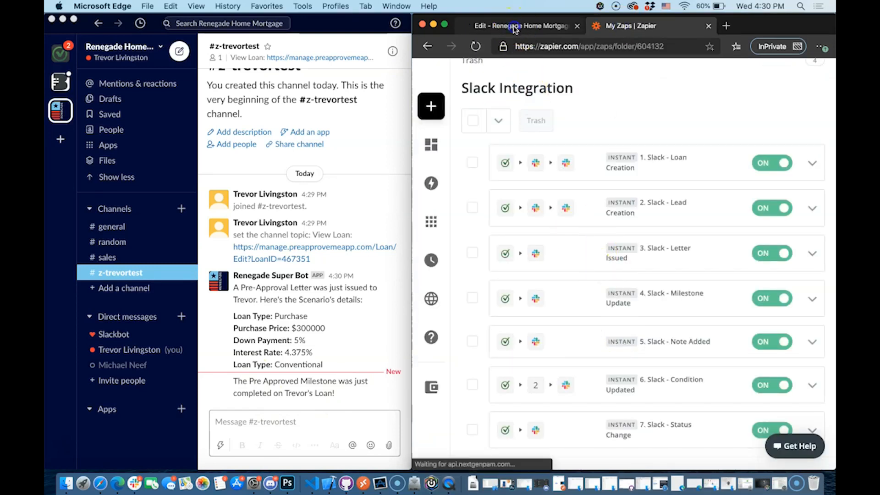
pyautogui.scroll(-5, 618, 362)
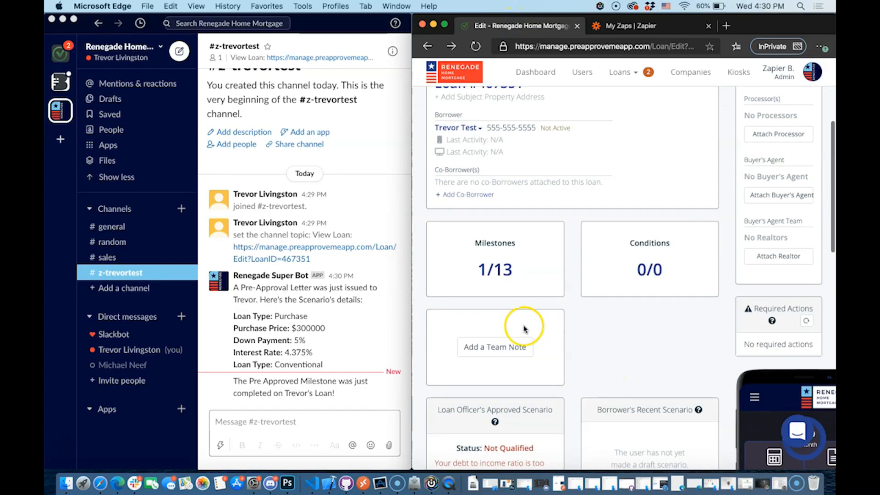
pyautogui.click(507, 348)
pyautogui.click(604, 163)
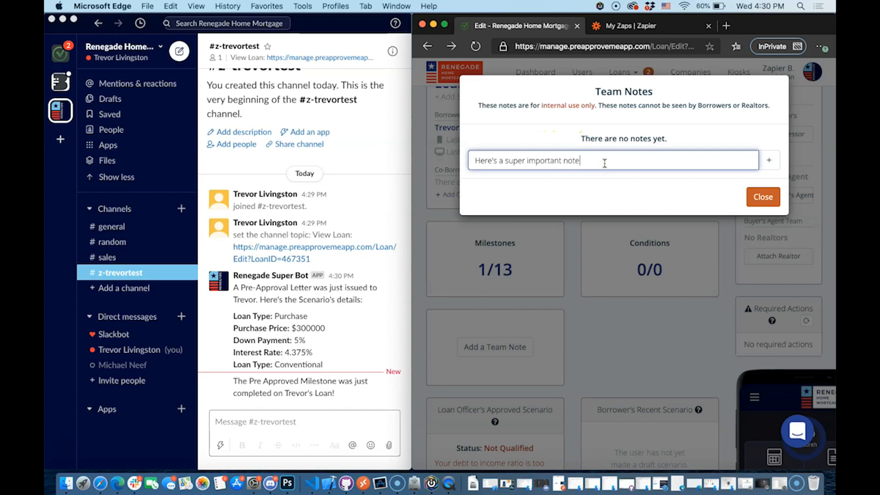
pyautogui.click(768, 160)
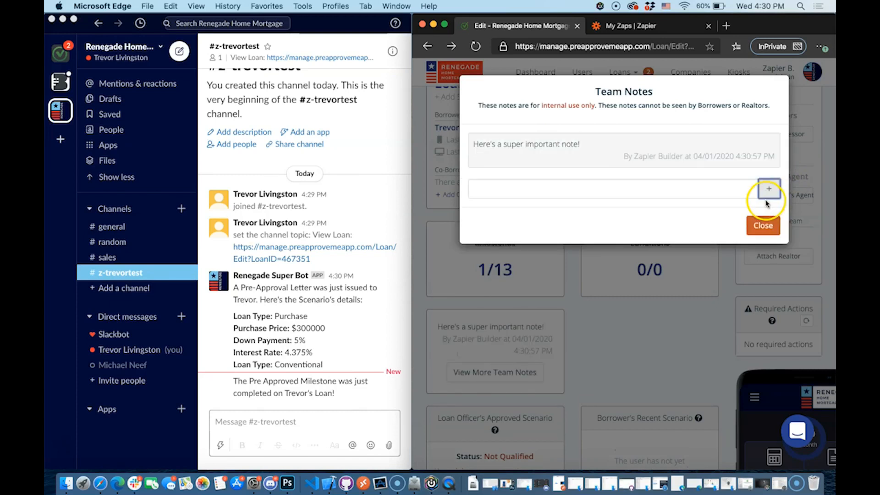
pyautogui.click(762, 224)
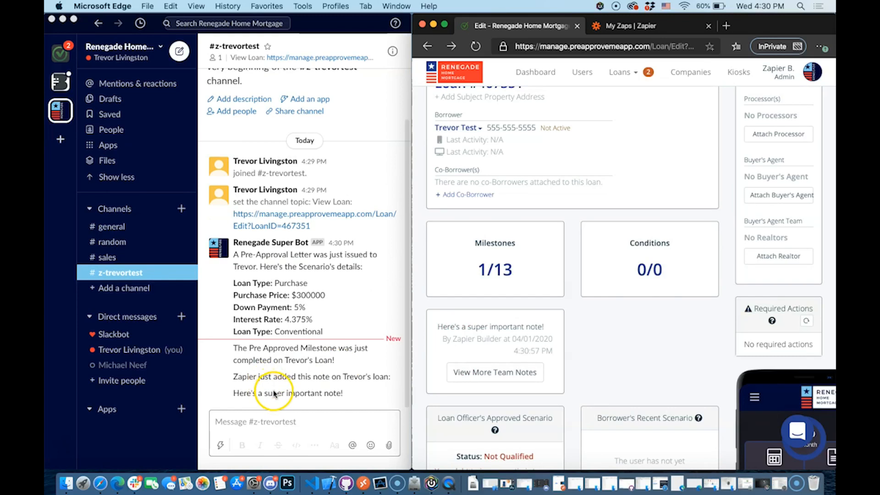
pyautogui.click(288, 380)
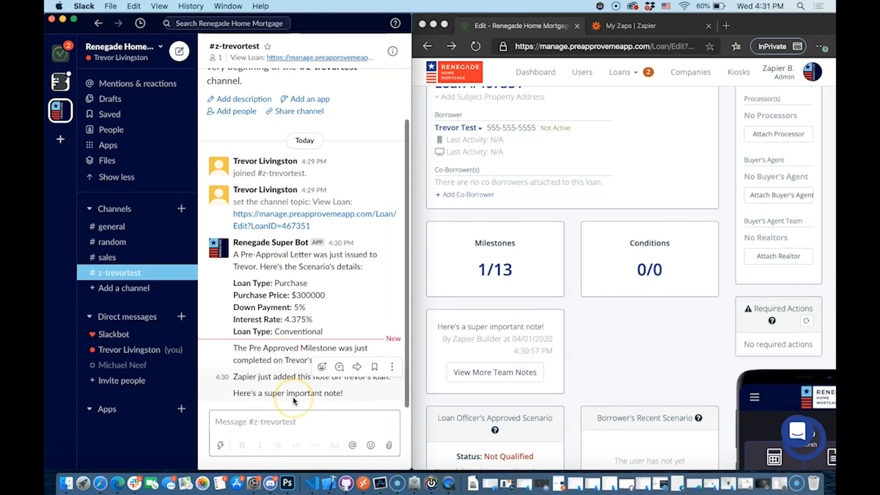
pyautogui.click(632, 25)
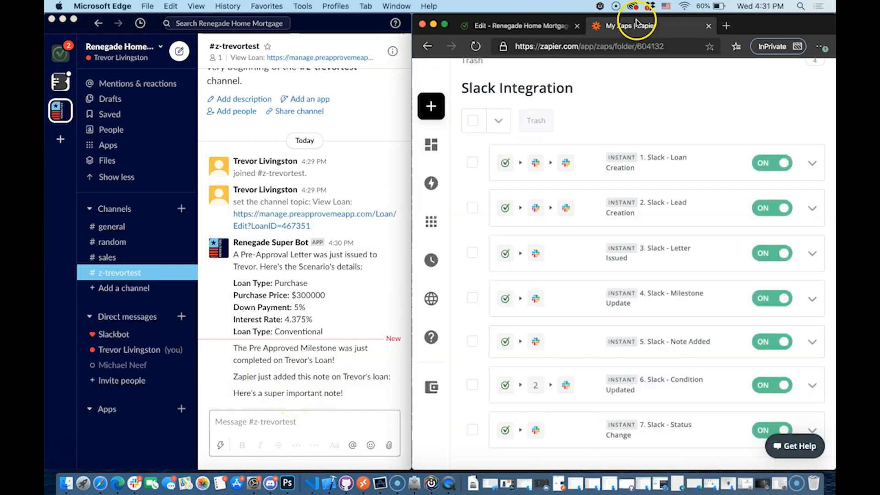
# Make Pay Stubs a required condition and save without notifying the borrower
pyautogui.click(515, 26)
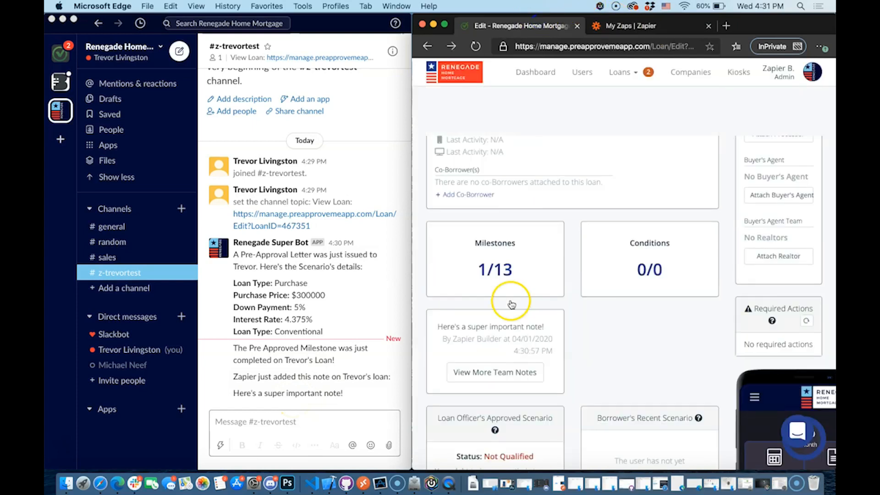
pyautogui.click(612, 284)
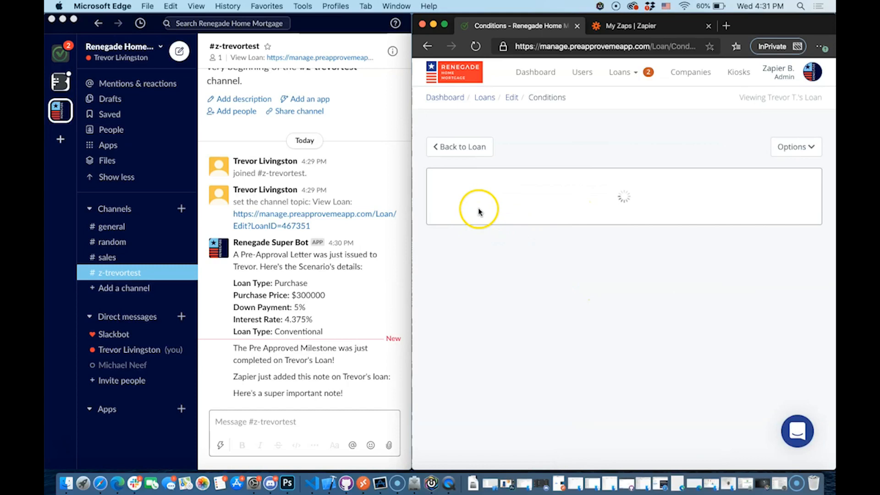
pyautogui.click(468, 206)
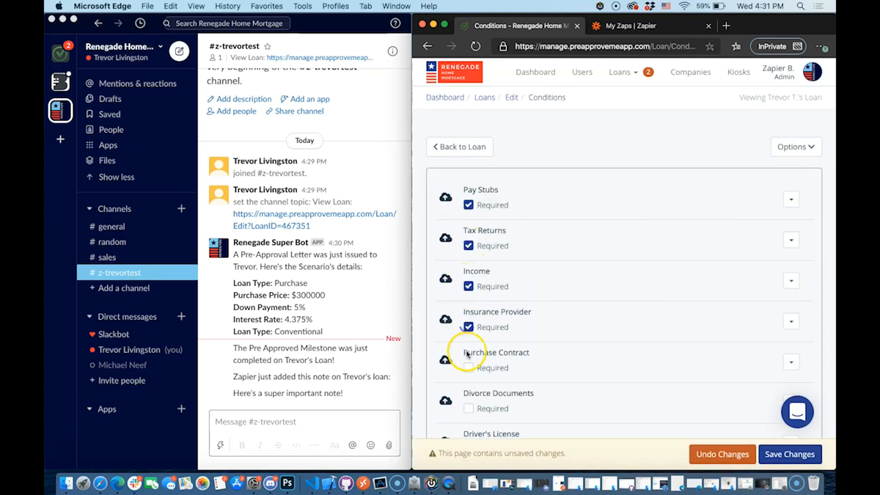
pyautogui.click(789, 454)
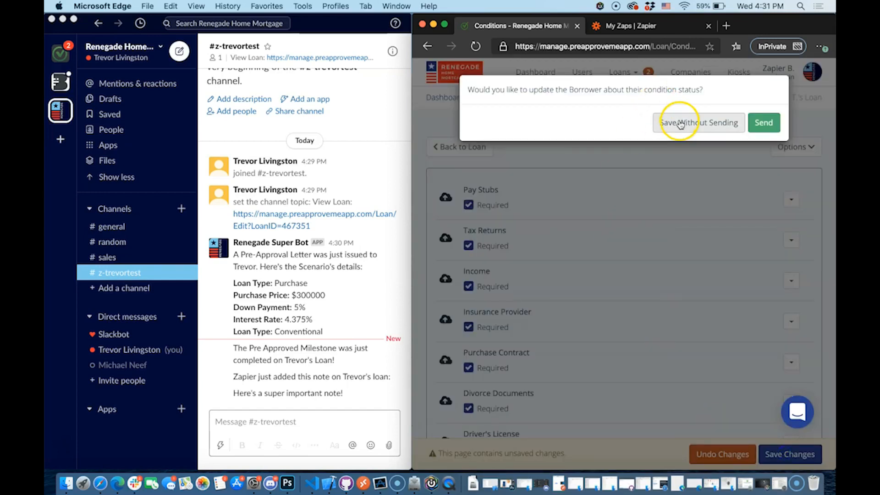
pyautogui.click(680, 124)
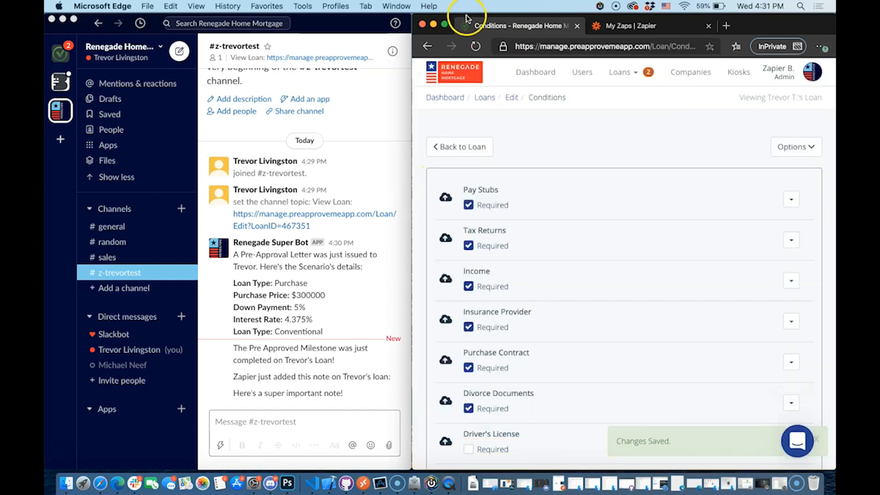
# Set Pay Stubs to Accepted, Income to Rejected and Purchase Contract to Pending Review, saving without notification
pyautogui.click(443, 26)
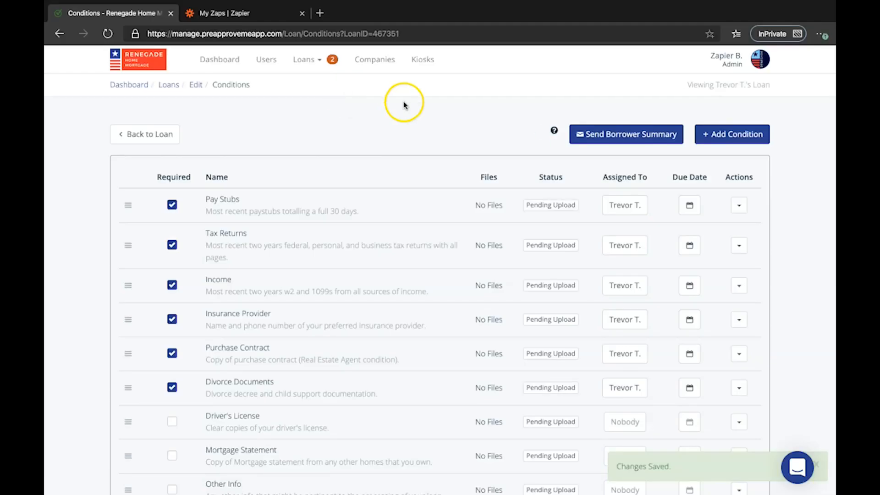
pyautogui.click(563, 208)
pyautogui.click(557, 257)
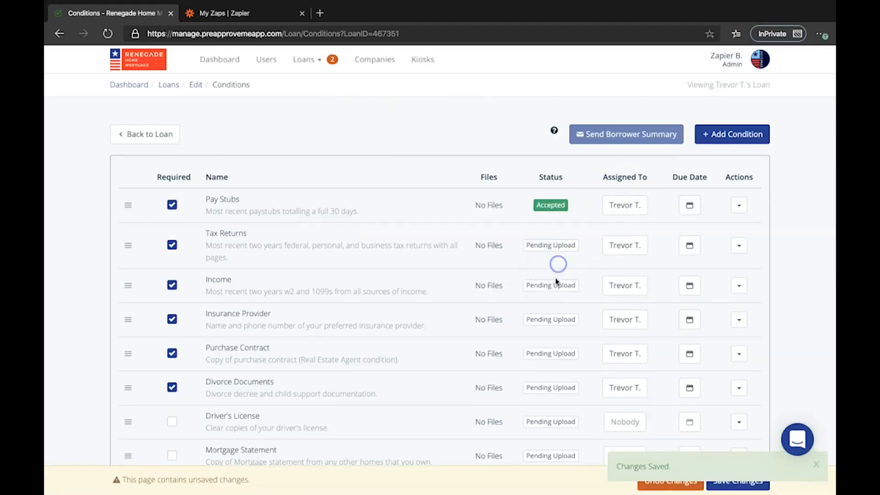
pyautogui.click(553, 285)
pyautogui.click(560, 359)
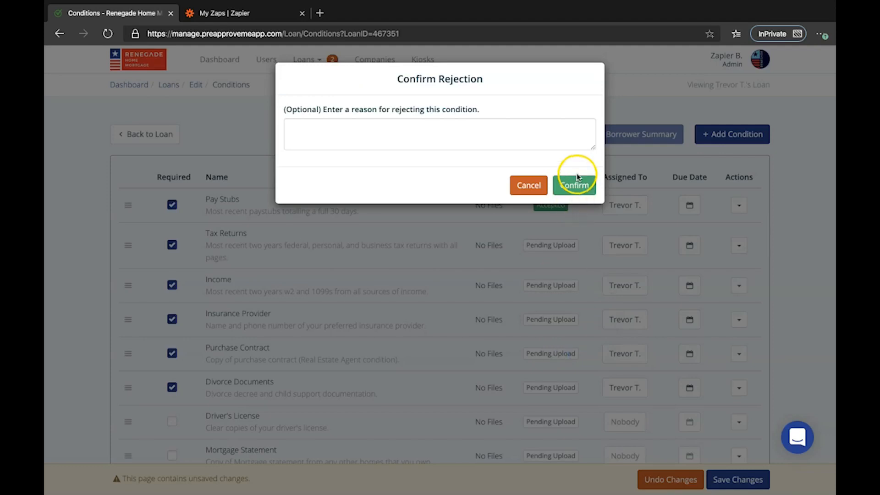
pyautogui.click(574, 184)
pyautogui.click(548, 354)
pyautogui.click(546, 390)
pyautogui.click(713, 478)
pyautogui.click(533, 114)
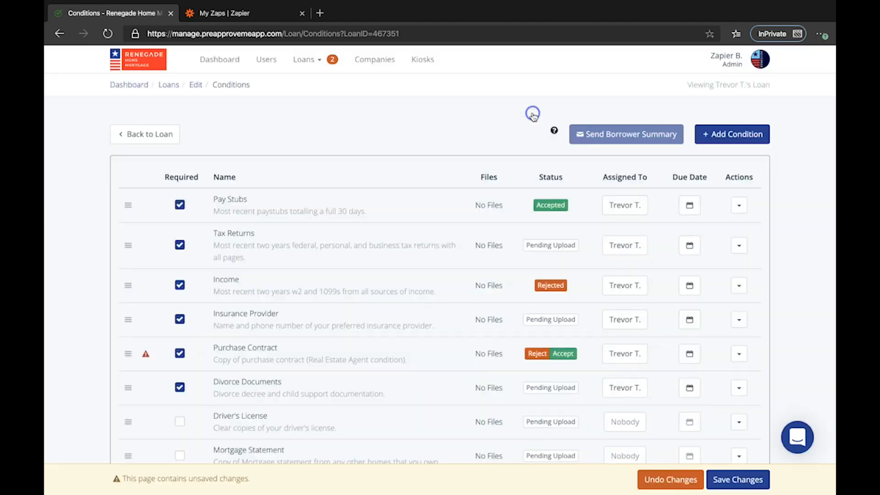
pyautogui.click(59, 24)
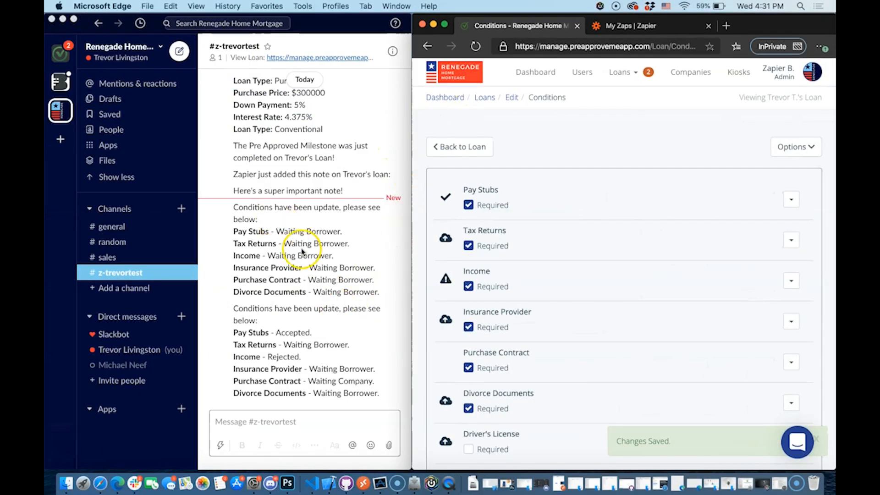
# Delete the older 'Conditions have been update' message from the Slack test loan channel
pyautogui.click(311, 256)
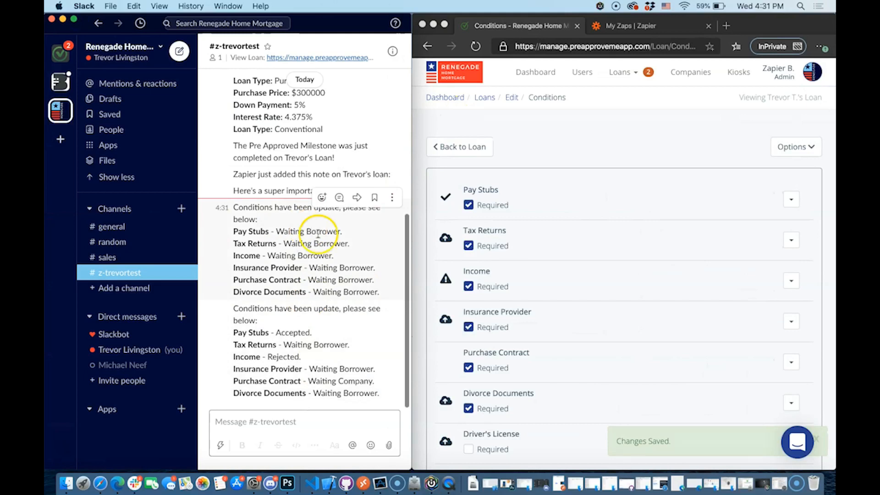
pyautogui.click(391, 199)
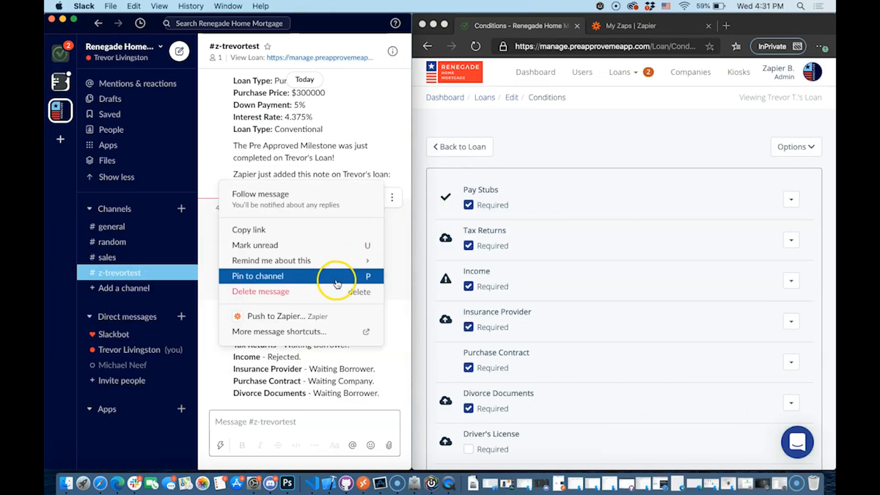
pyautogui.click(316, 290)
pyautogui.click(344, 326)
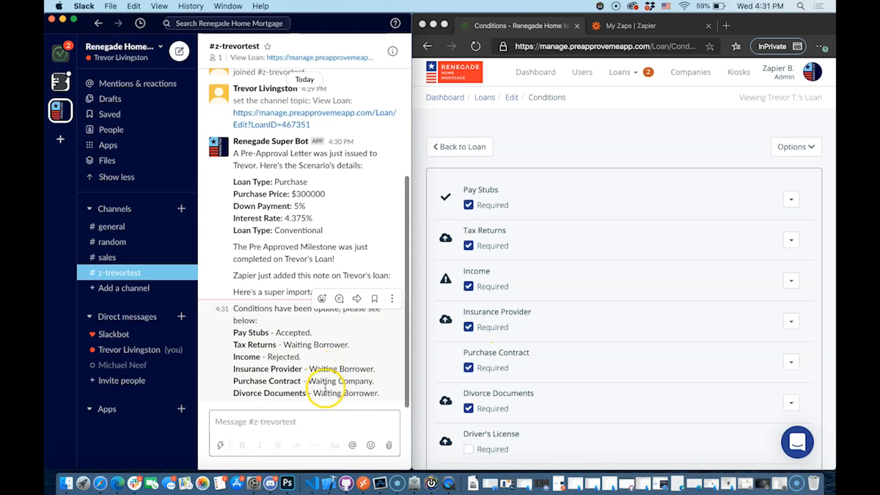
pyautogui.click(460, 147)
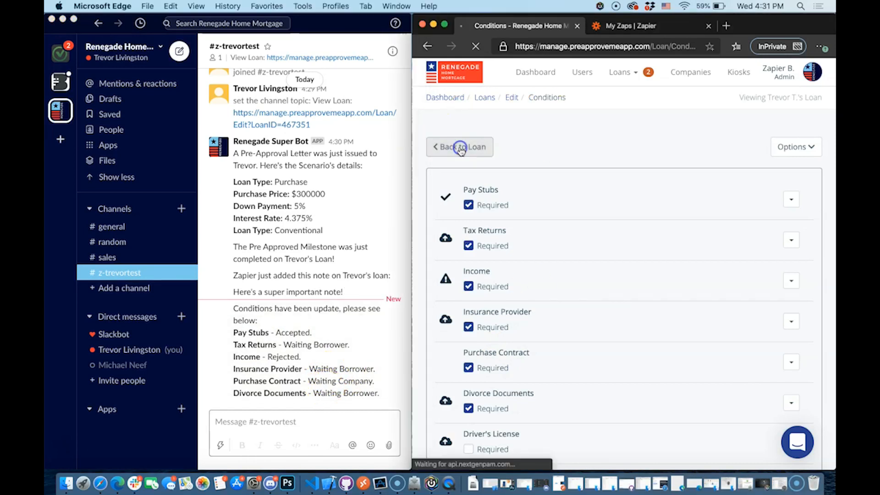
# Change the loan's Processing Status to Pre-Approved in Quick Settings and check Slack's status post
pyautogui.click(625, 26)
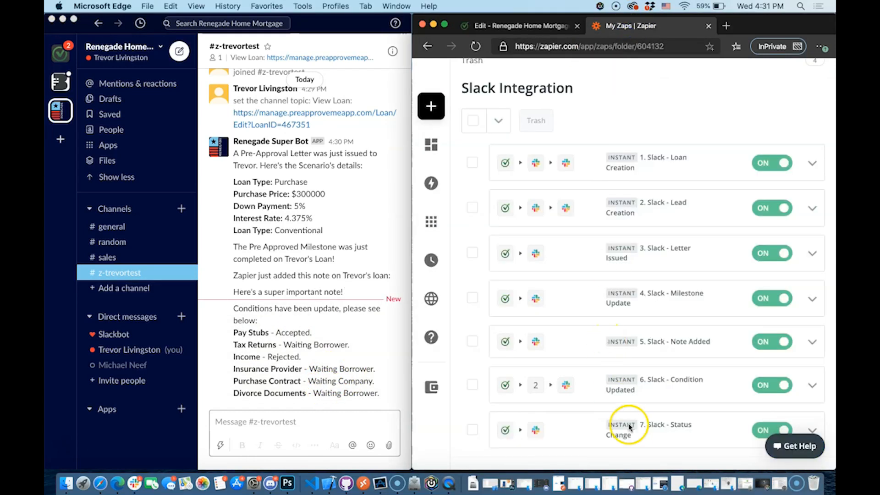
pyautogui.click(531, 26)
pyautogui.click(677, 222)
pyautogui.click(653, 274)
pyautogui.click(678, 253)
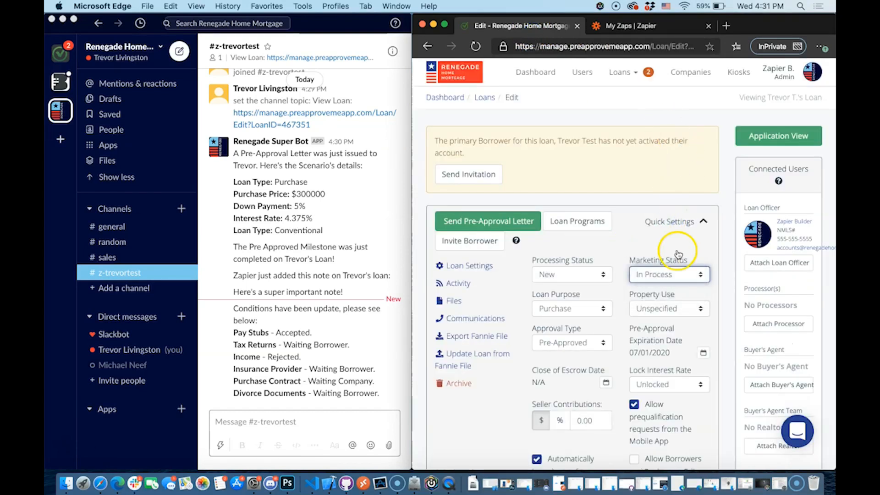
pyautogui.click(576, 274)
pyautogui.click(555, 296)
pyautogui.click(677, 218)
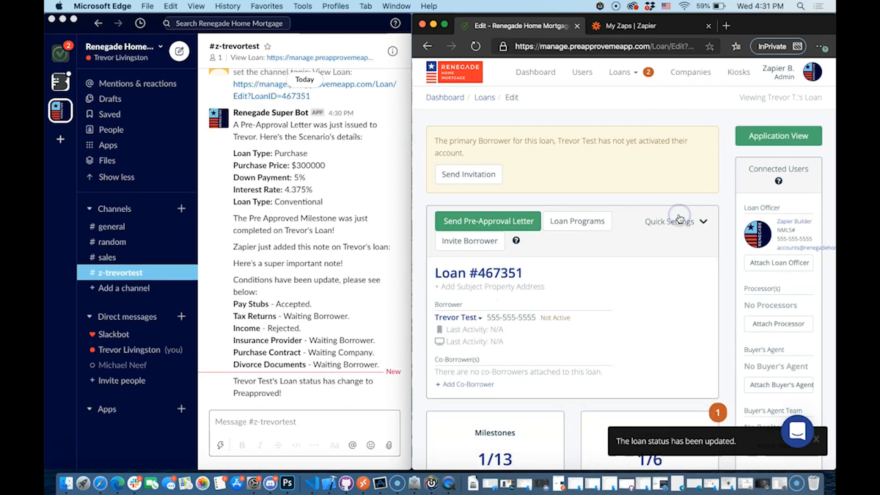
pyautogui.click(249, 385)
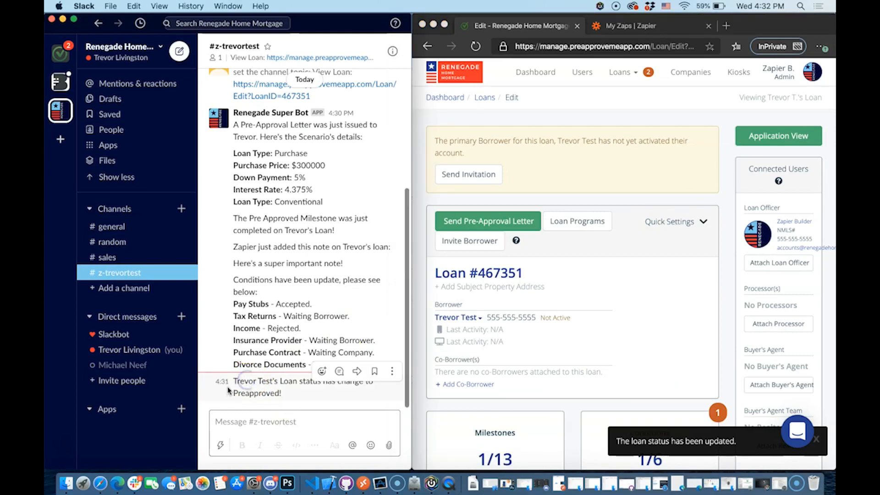
pyautogui.click(502, 271)
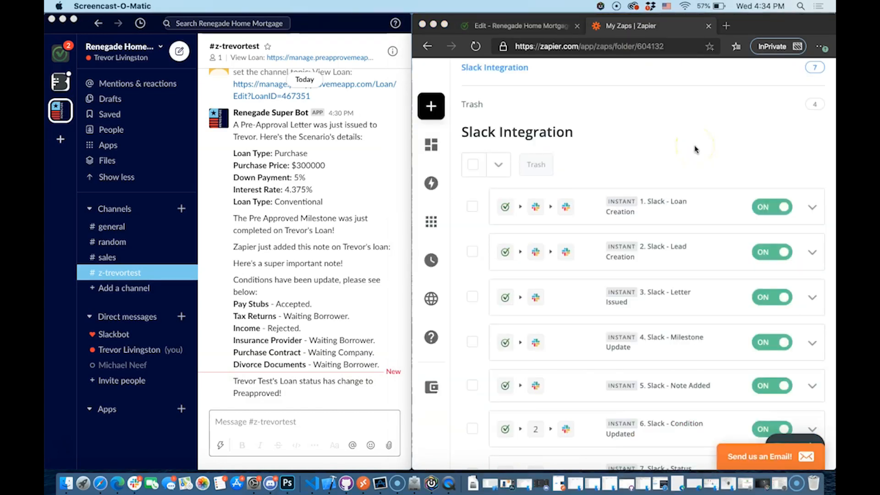
# Open the Loan Creation zap for editing and review its trigger app and event
pyautogui.click(812, 206)
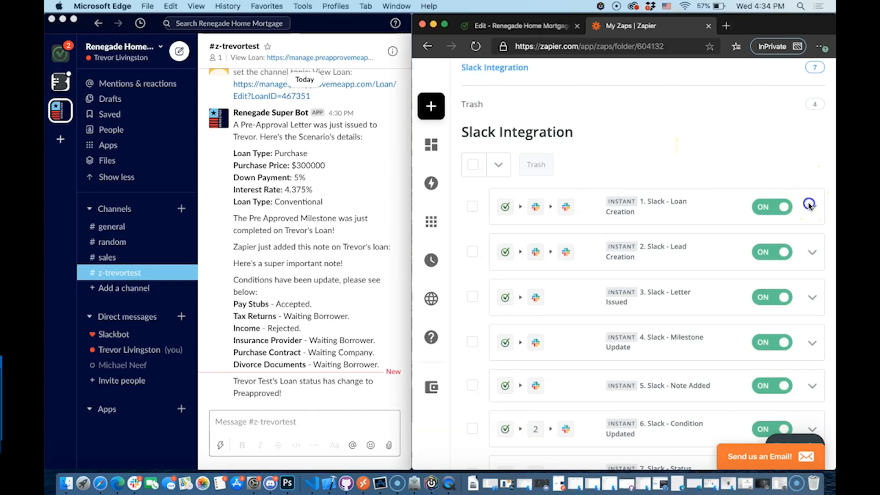
pyautogui.click(759, 224)
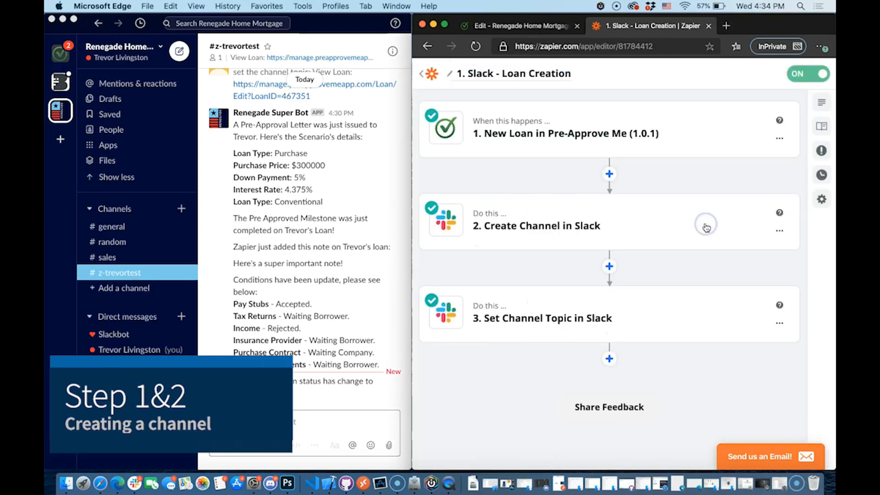
pyautogui.click(503, 127)
pyautogui.click(504, 163)
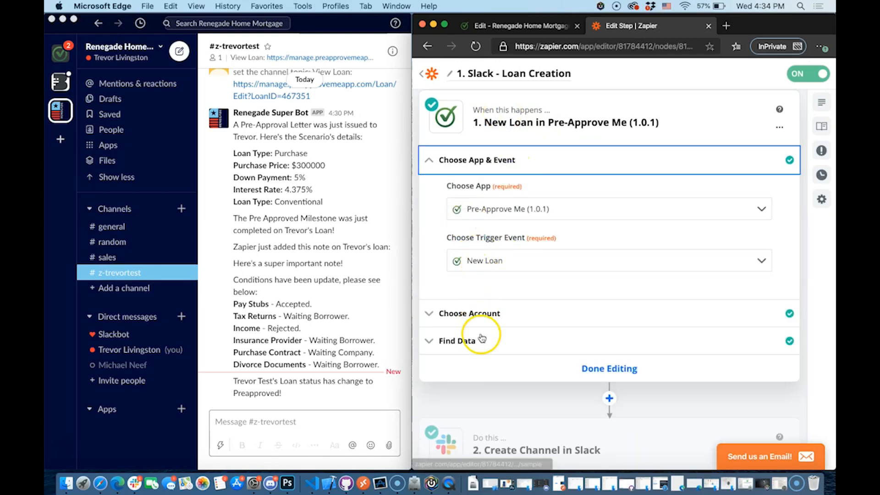
pyautogui.click(604, 369)
# Build the Create Channel name from 'z-' plus Primary Borrower First and Last Name pills
pyautogui.click(533, 201)
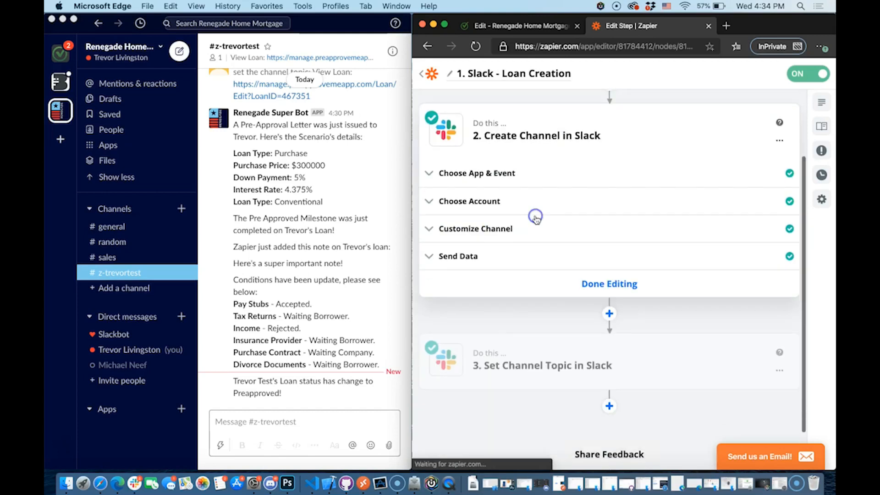
pyautogui.click(477, 229)
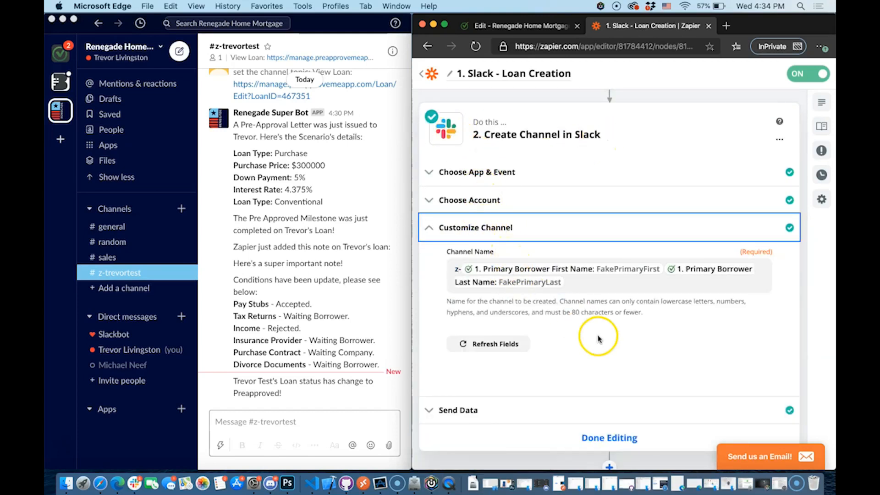
pyautogui.scroll(-1, 539, 304)
pyautogui.scroll(-1, 539, 305)
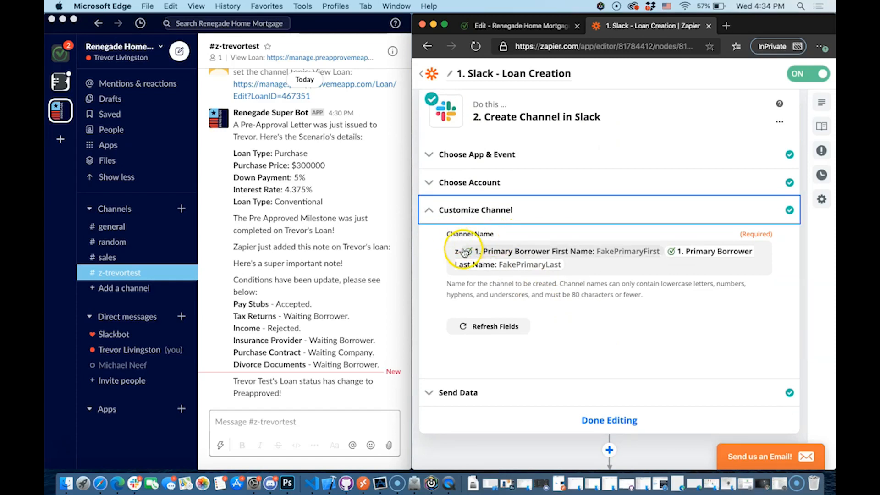
pyautogui.click(457, 251)
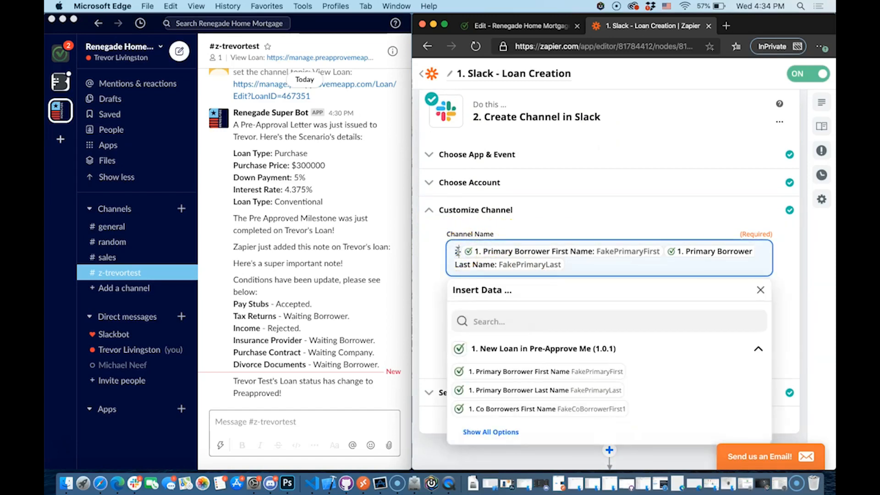
pyautogui.write('z-')
pyautogui.click(589, 260)
pyautogui.press('BackSpace')
pyautogui.press('BackSpace')
pyautogui.press('BackSpace')
pyautogui.press('BackSpace')
pyautogui.click(629, 242)
pyautogui.write('z-')
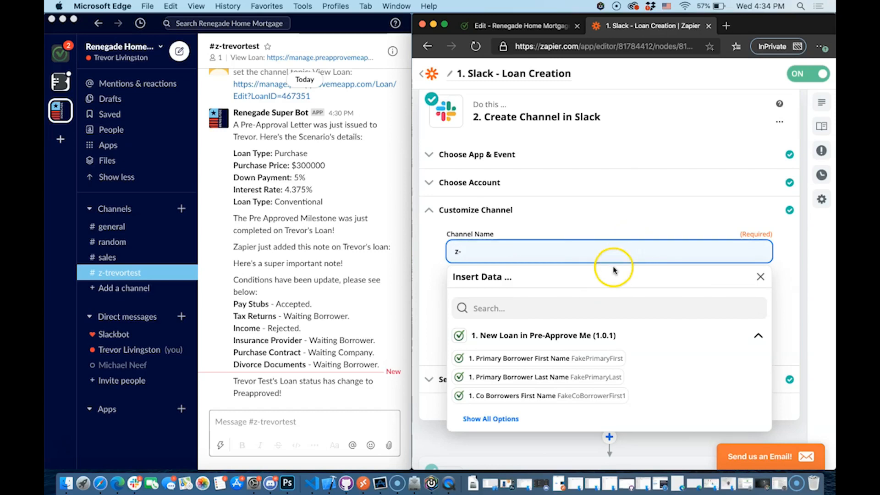
pyautogui.click(553, 360)
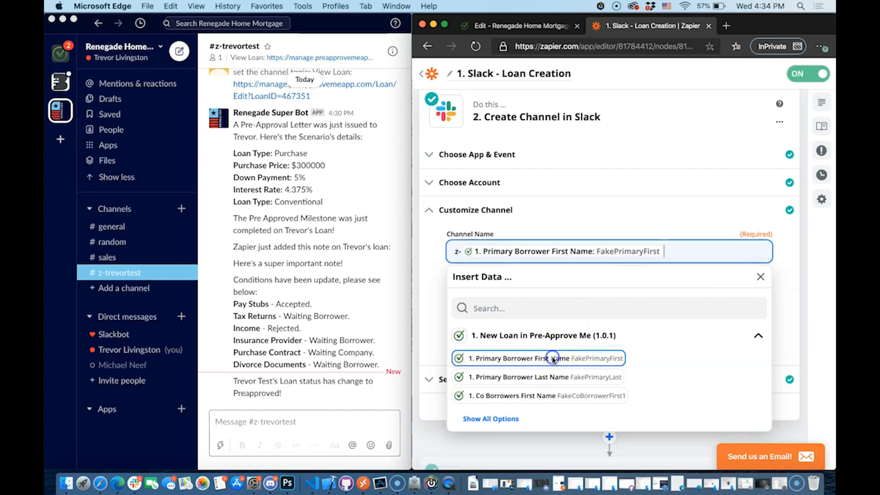
pyautogui.click(561, 382)
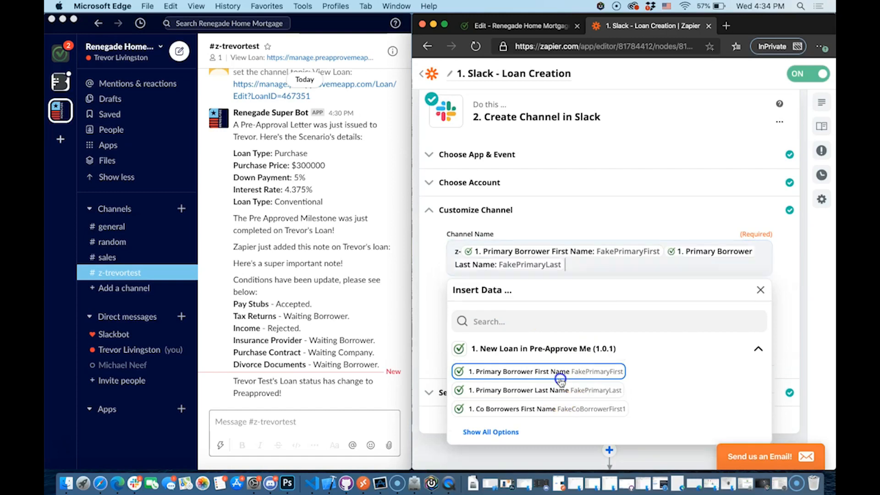
pyautogui.click(569, 220)
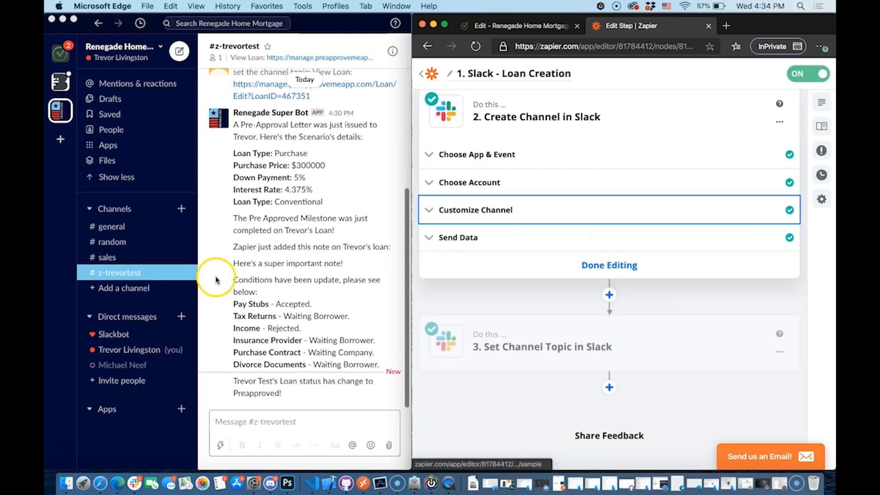
# Re-add 'z-' at the start of the Channel Name and finish editing the channel step
pyautogui.click(446, 236)
pyautogui.click(504, 210)
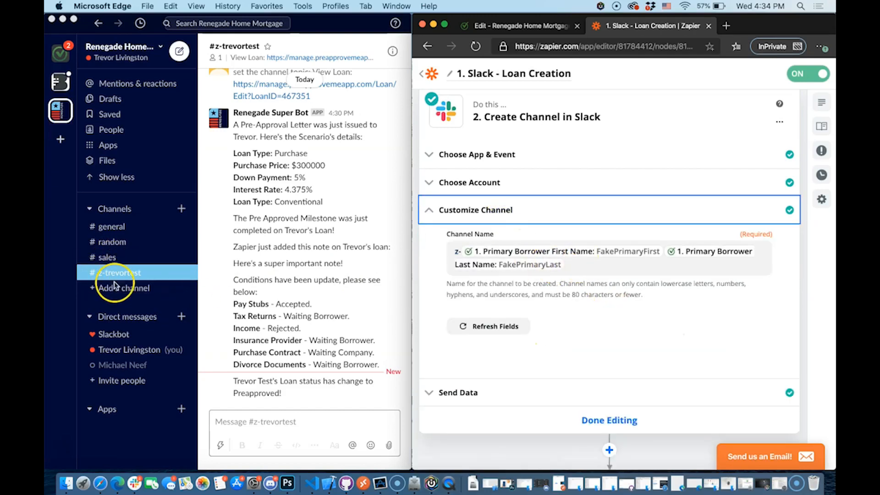
pyautogui.click(458, 250)
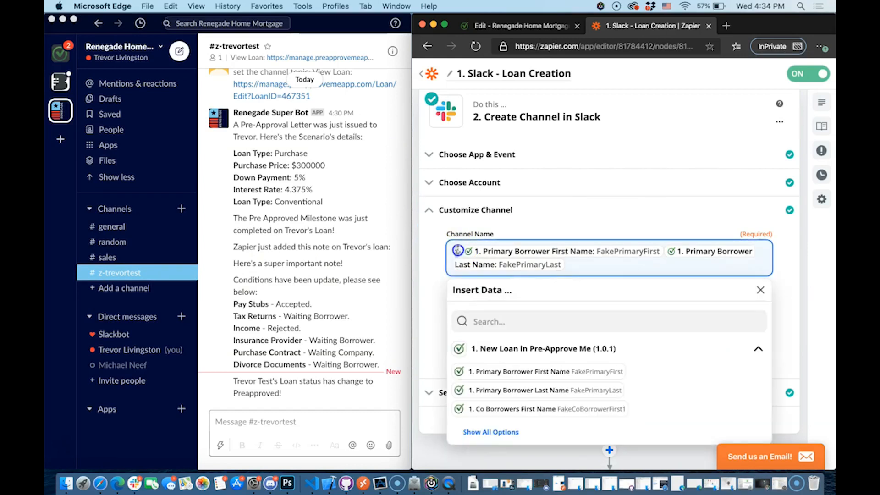
pyautogui.click(457, 250)
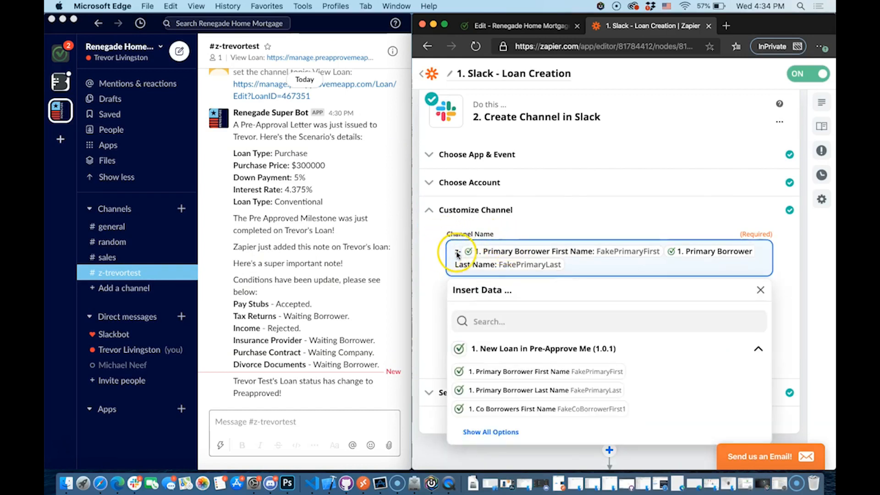
pyautogui.write('z-')
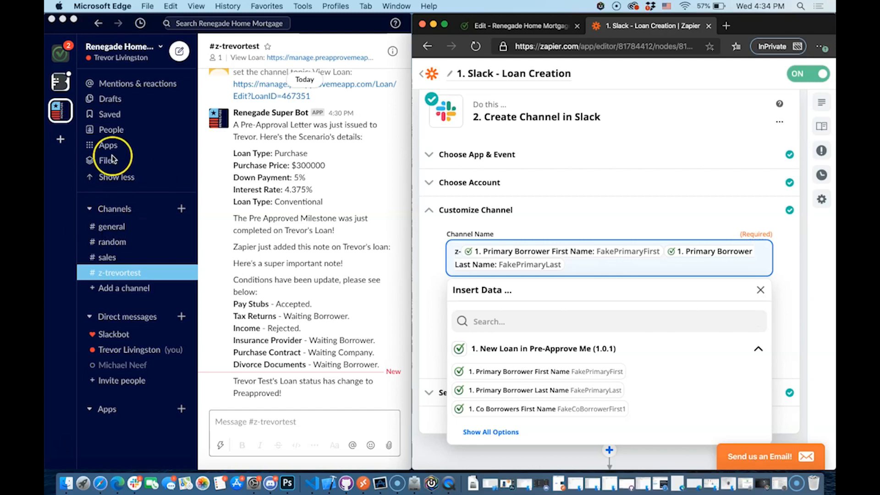
pyautogui.click(430, 266)
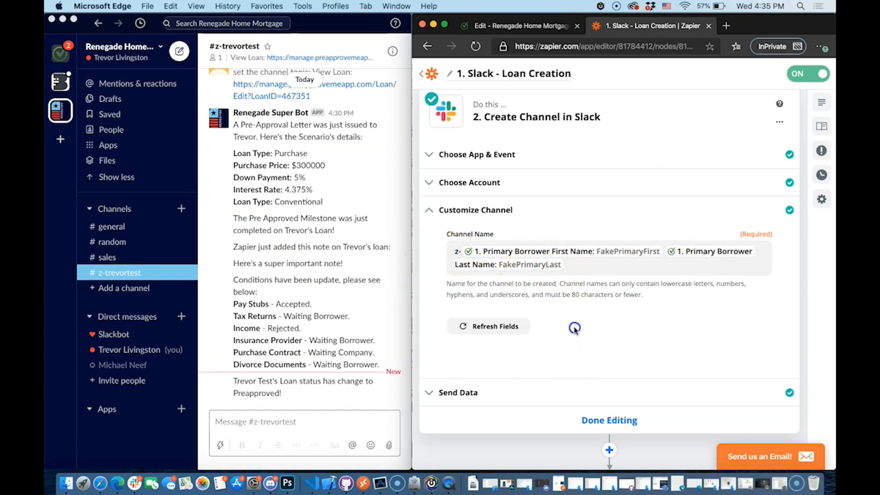
pyautogui.click(623, 420)
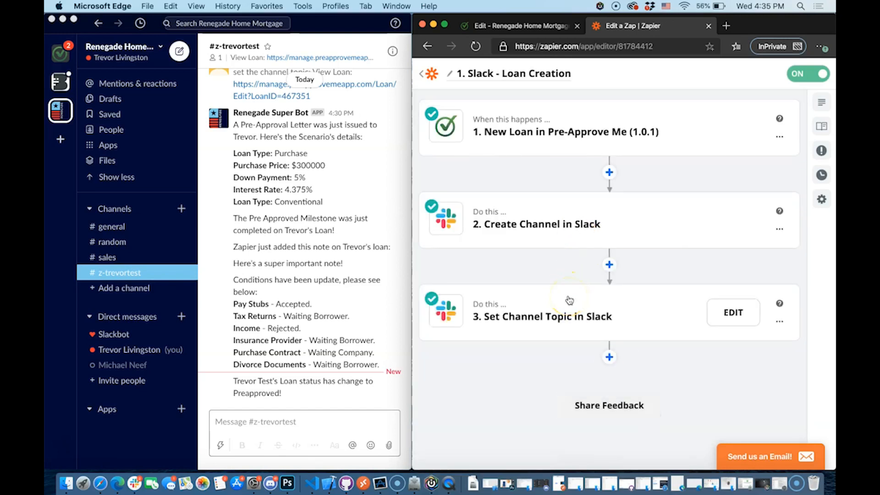
# Open the Set Channel Topic step and compare the Slack channel's current topic link
pyautogui.click(513, 306)
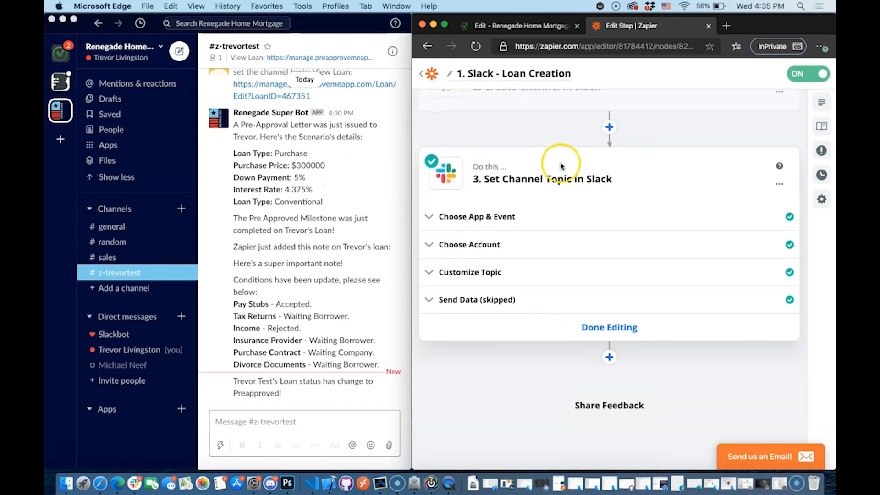
pyautogui.click(285, 57)
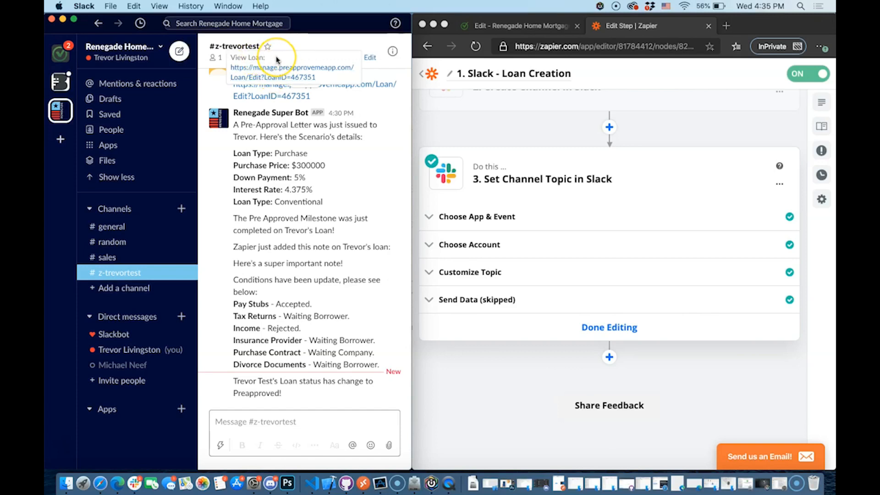
pyautogui.click(587, 113)
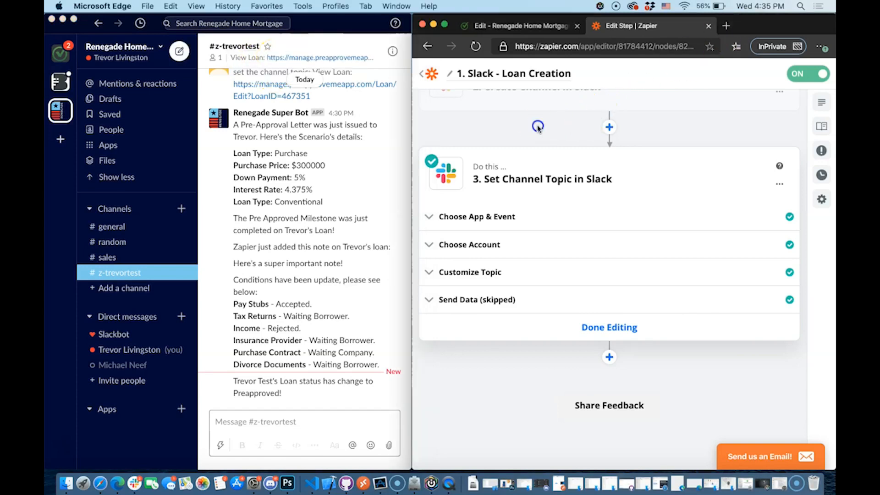
pyautogui.click(503, 219)
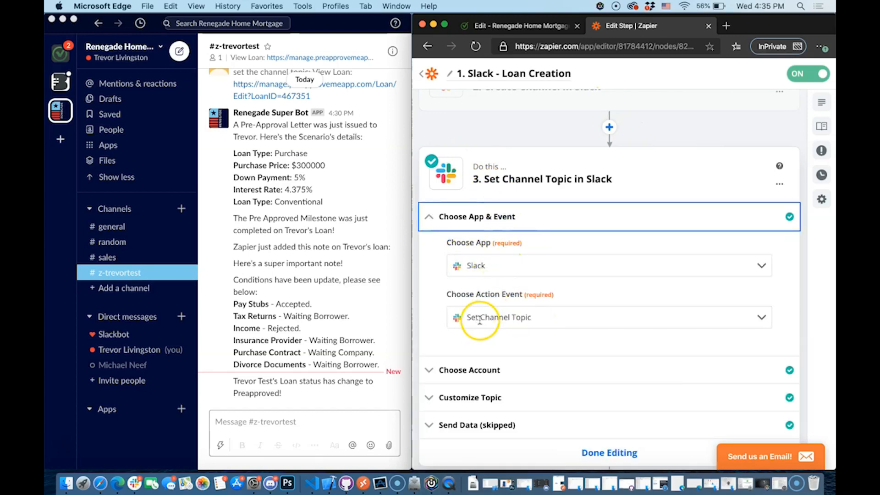
pyautogui.click(495, 218)
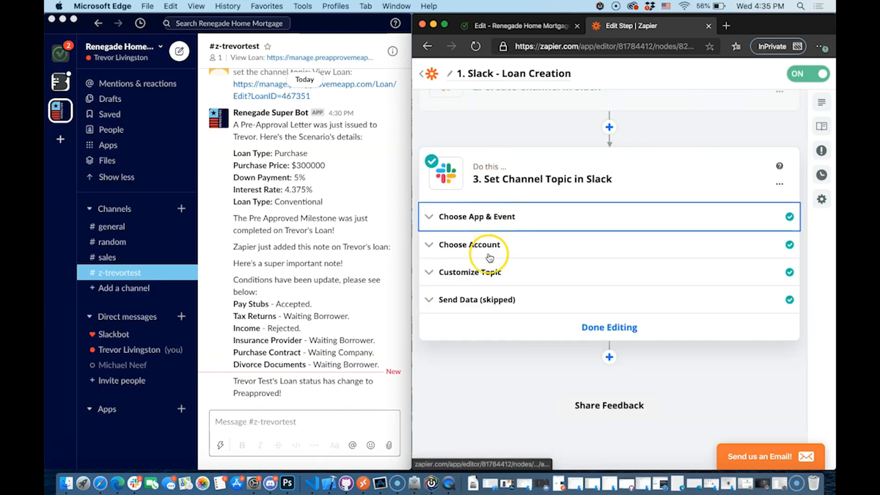
# Set the topic step's Channel to 2. Channel ID from Create Channel in Slack
pyautogui.click(490, 273)
pyautogui.click(588, 285)
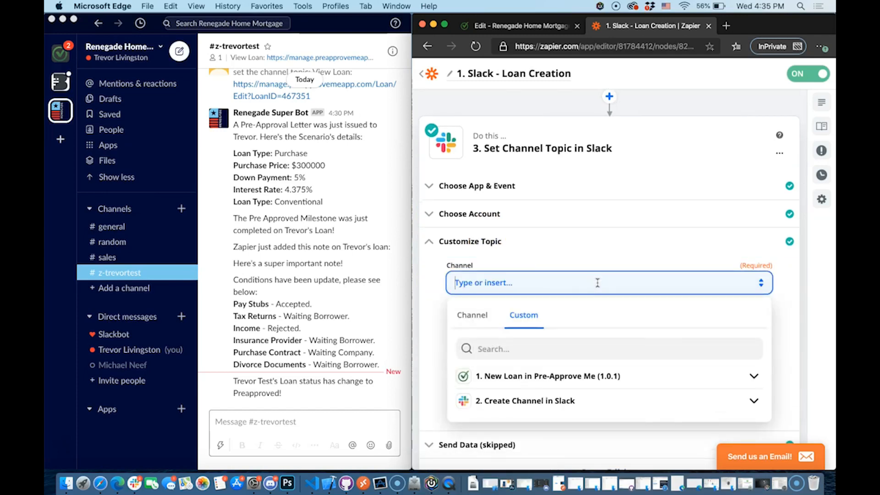
pyautogui.click(530, 280)
pyautogui.scroll(-2, 608, 400)
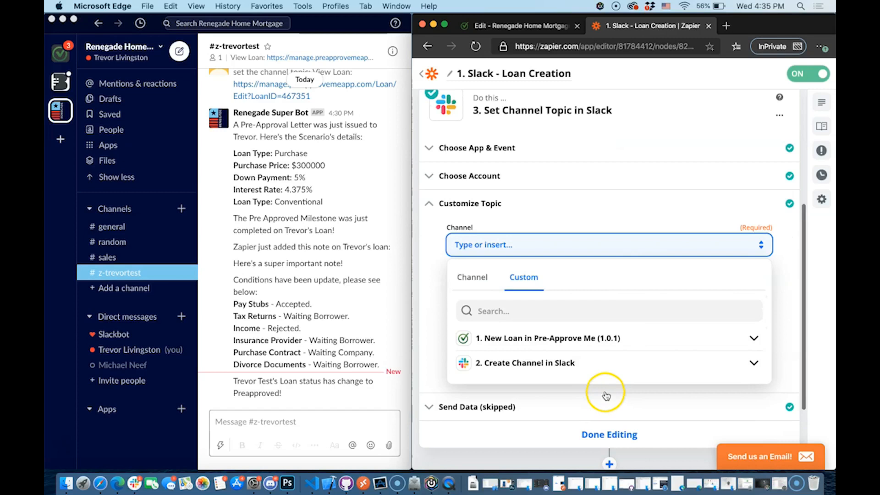
pyautogui.click(569, 369)
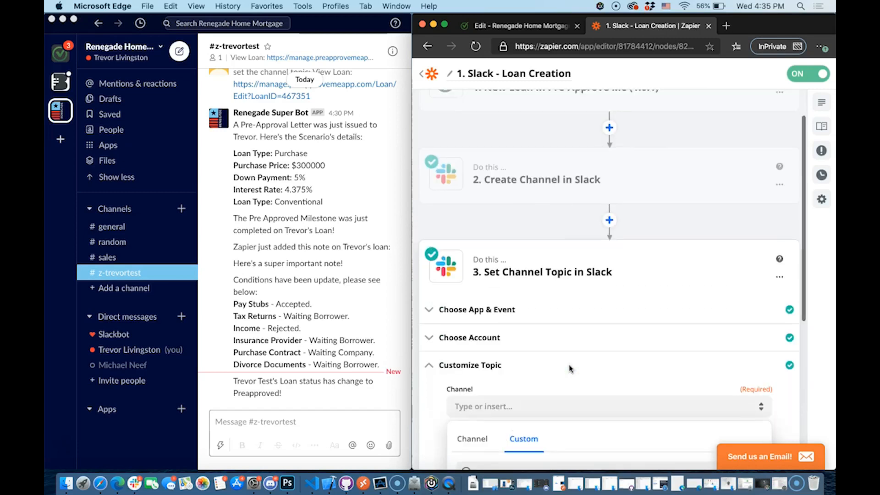
pyautogui.click(506, 343)
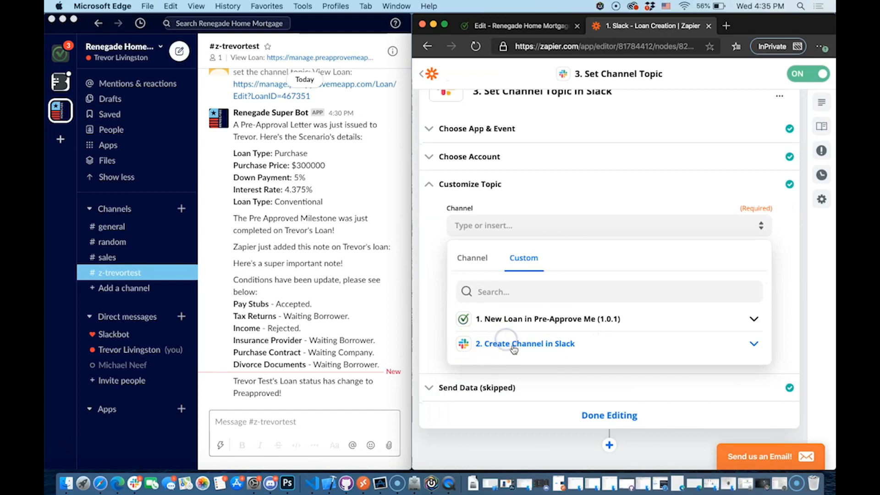
pyautogui.click(530, 346)
pyautogui.click(529, 366)
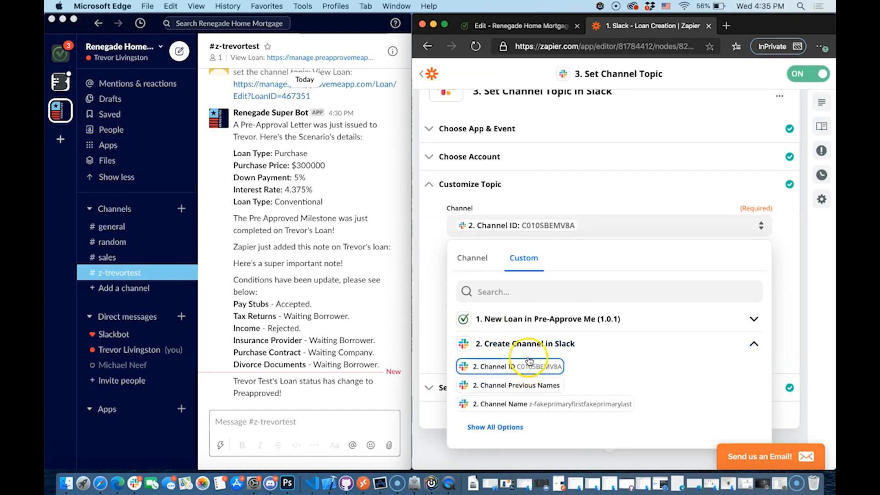
pyautogui.click(571, 200)
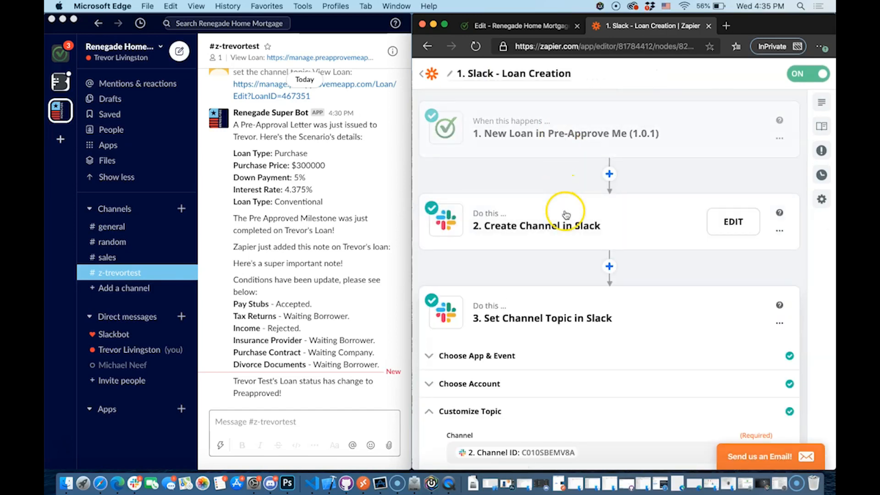
# Review the Topic text 'View Loan:' with the loan-edit URL and LoanID
pyautogui.scroll(-3, 566, 215)
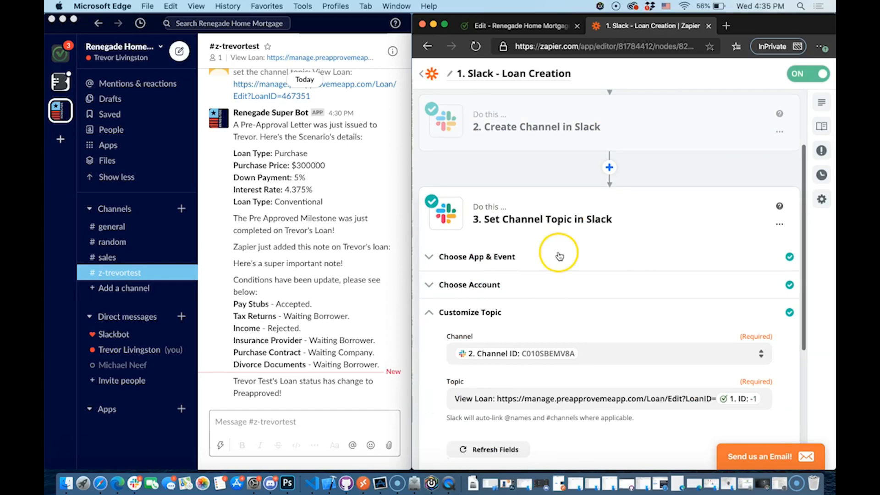
pyautogui.scroll(-2, 460, 350)
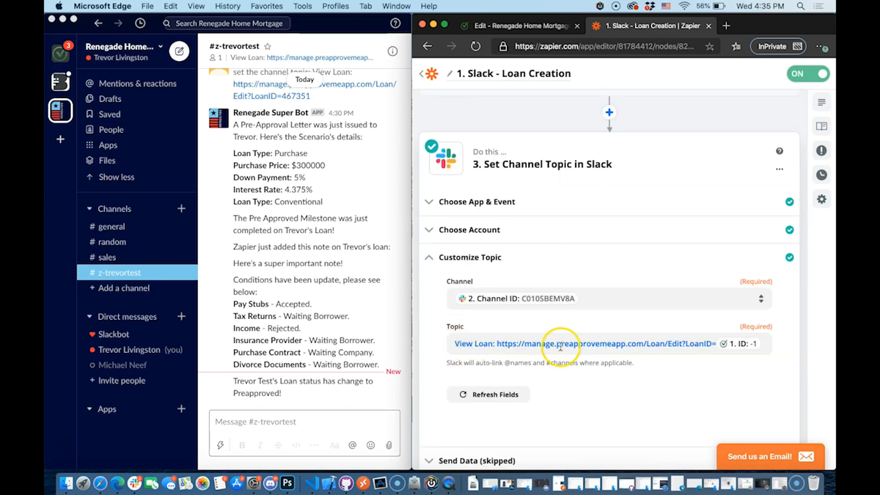
pyautogui.click(548, 342)
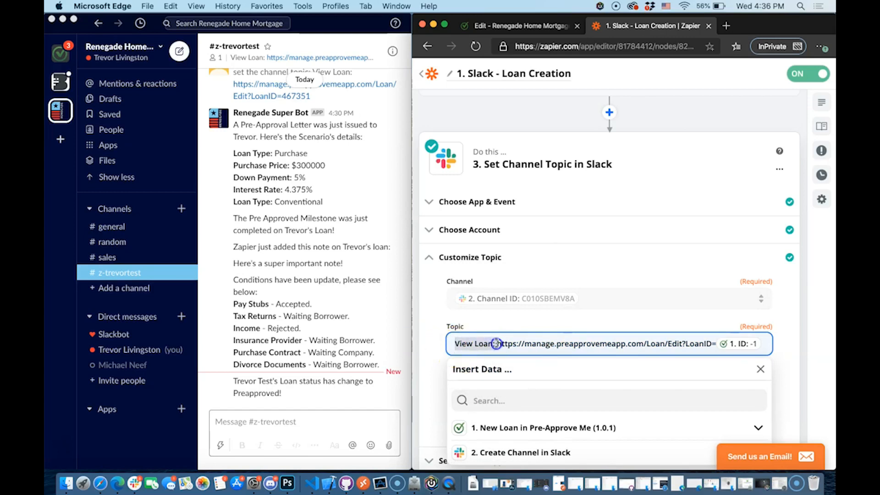
pyautogui.click(494, 344)
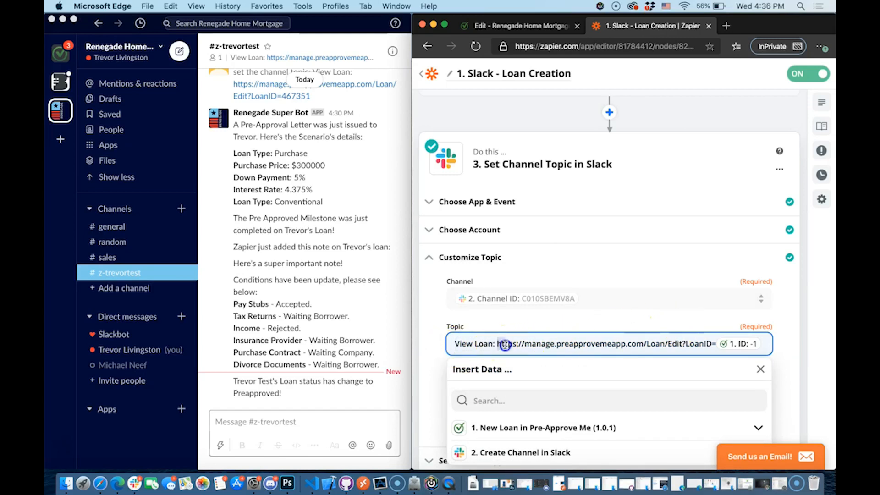
pyautogui.moveTo(504, 345); pyautogui.dragTo(713, 345)
pyautogui.click(677, 356)
pyautogui.click(645, 339)
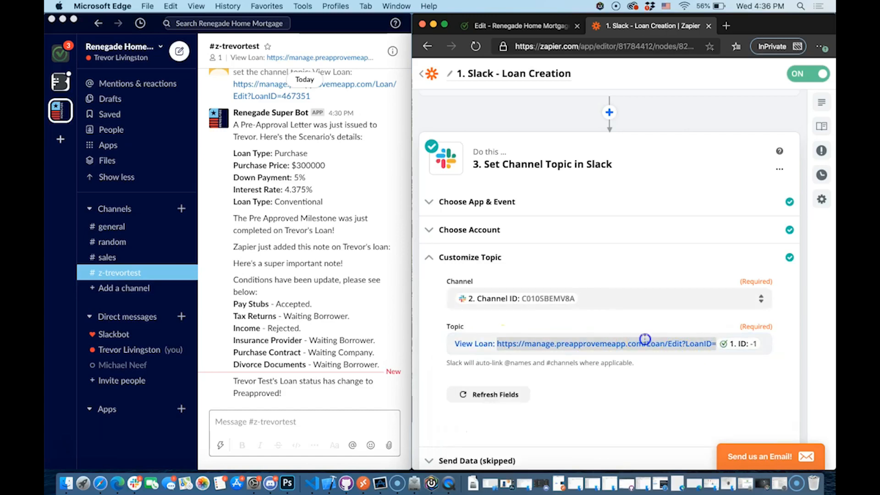
pyautogui.click(531, 28)
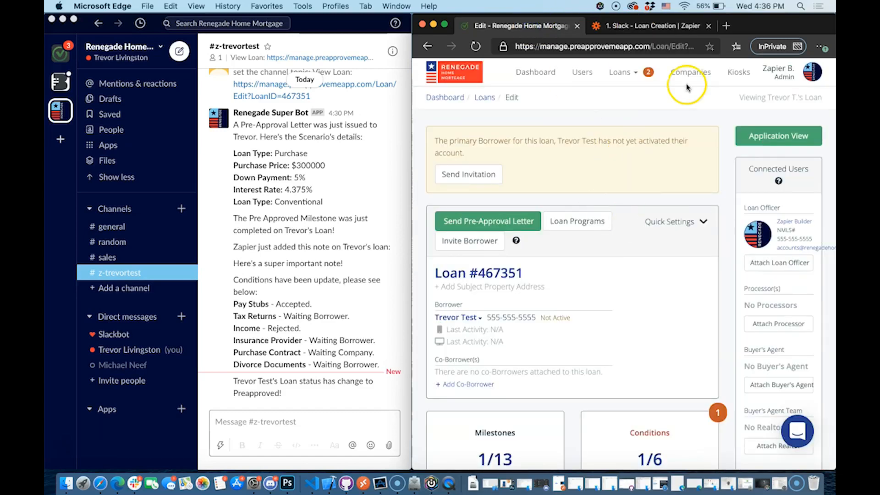
# Replace the Zapier Topic text with the copied loan-edit URL ending LoanID=467351
pyautogui.click(622, 46)
pyautogui.press('super+c')
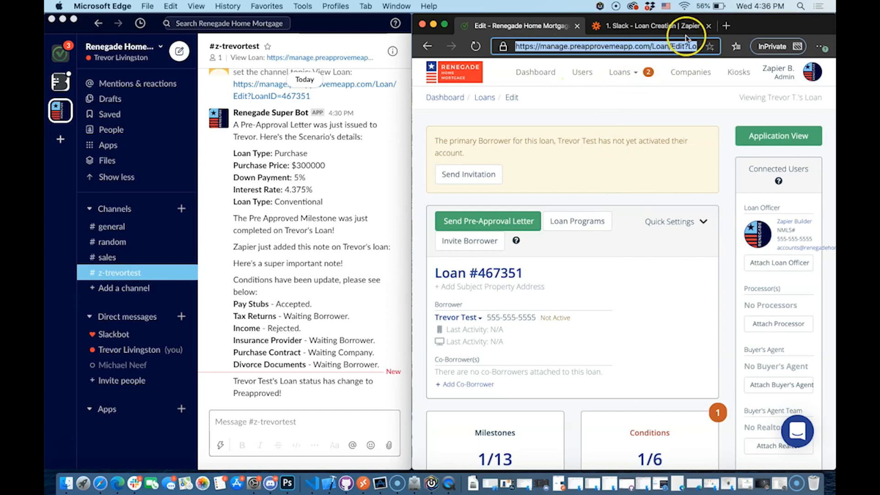
pyautogui.click(645, 27)
pyautogui.tripleClick(643, 338)
pyautogui.press('BackSpace')
pyautogui.press('super+v')
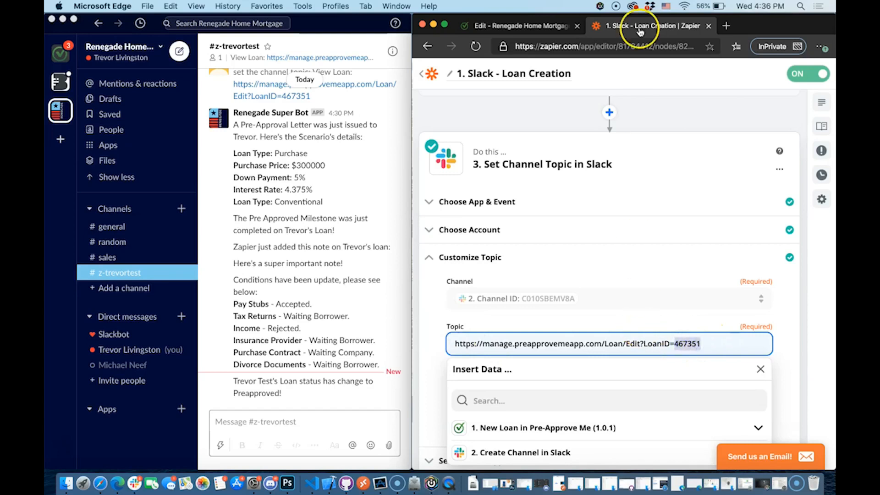
# Swap the fixed loan number after LoanID= for the New Loan trigger's mapped ID field
pyautogui.click(551, 26)
pyautogui.doubleClick(504, 273)
pyautogui.click(575, 273)
pyautogui.click(641, 27)
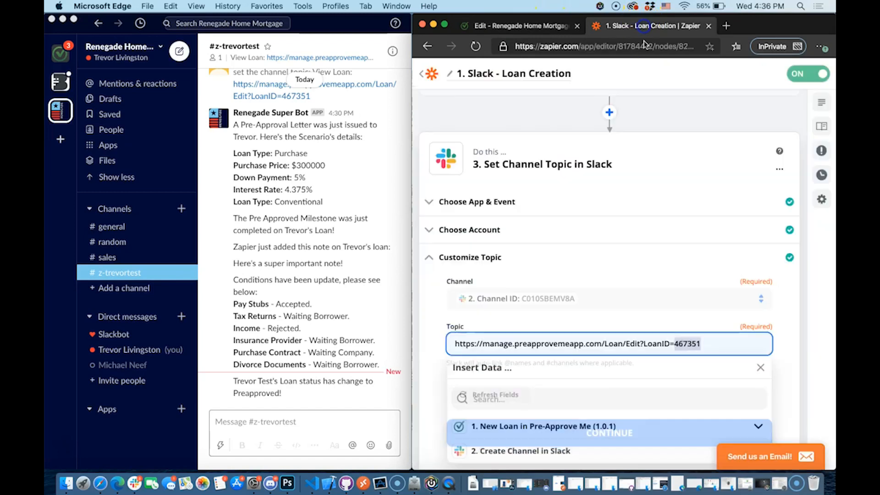
pyautogui.click(690, 339)
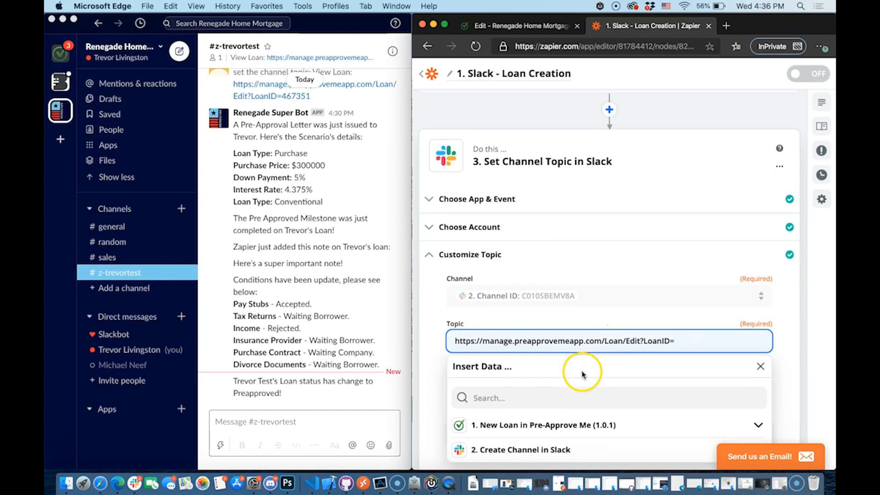
pyautogui.scroll(-1, 585, 370)
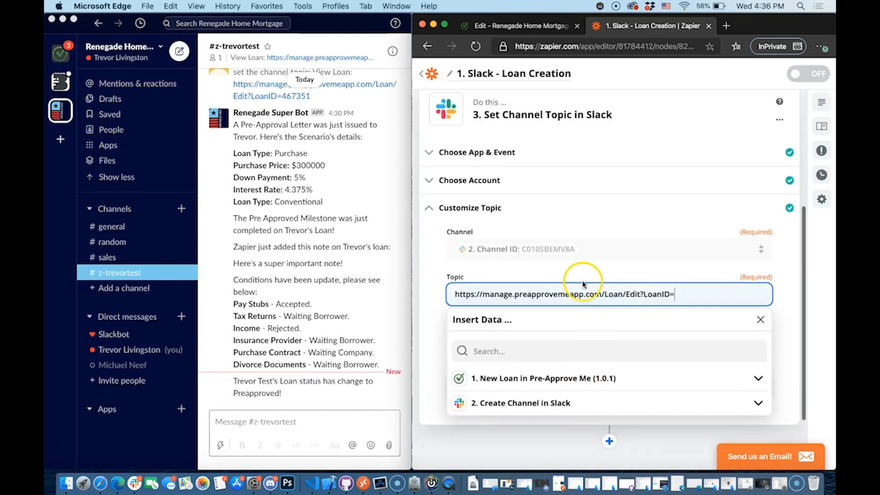
pyautogui.click(537, 378)
pyautogui.click(527, 351)
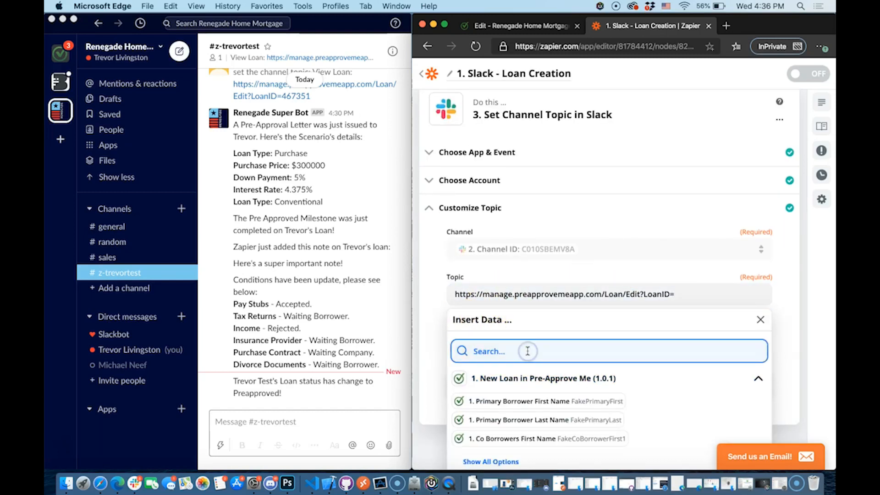
pyautogui.write('id')
pyautogui.click(476, 377)
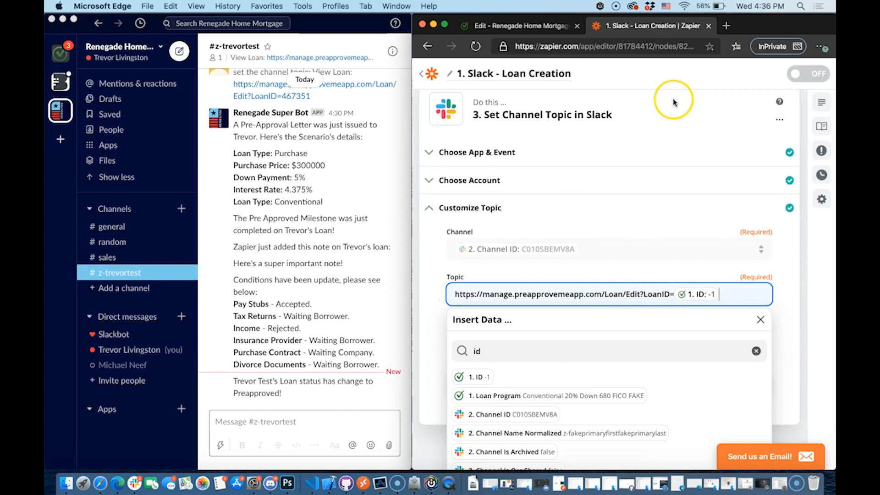
# Prefix the channel topic with 'View Loan:' before the loan URL
pyautogui.click(454, 297)
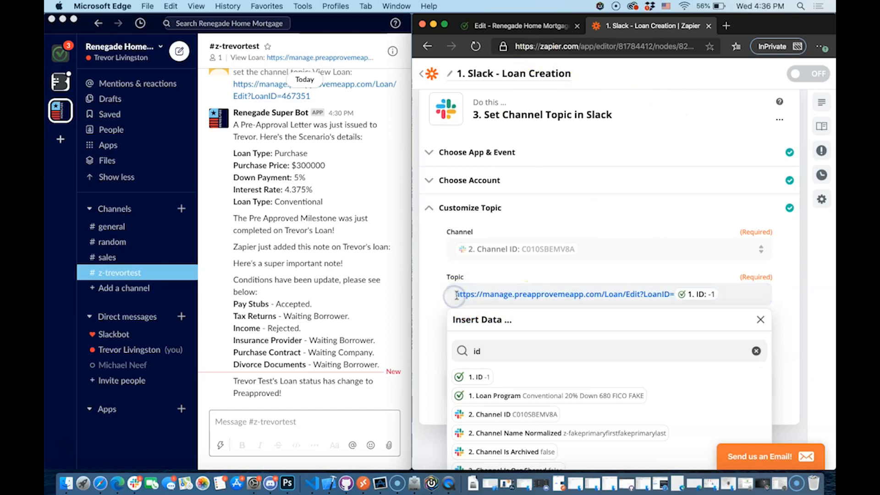
pyautogui.write('View Loan:')
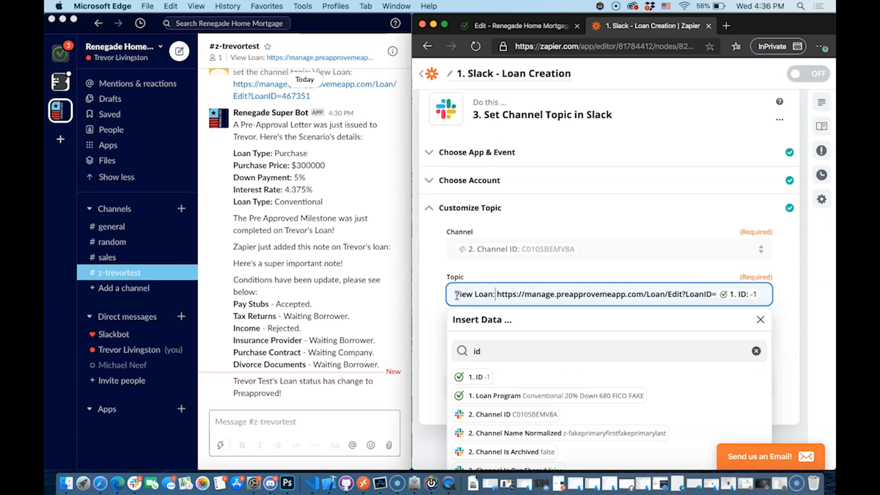
pyautogui.click(779, 294)
pyautogui.click(512, 289)
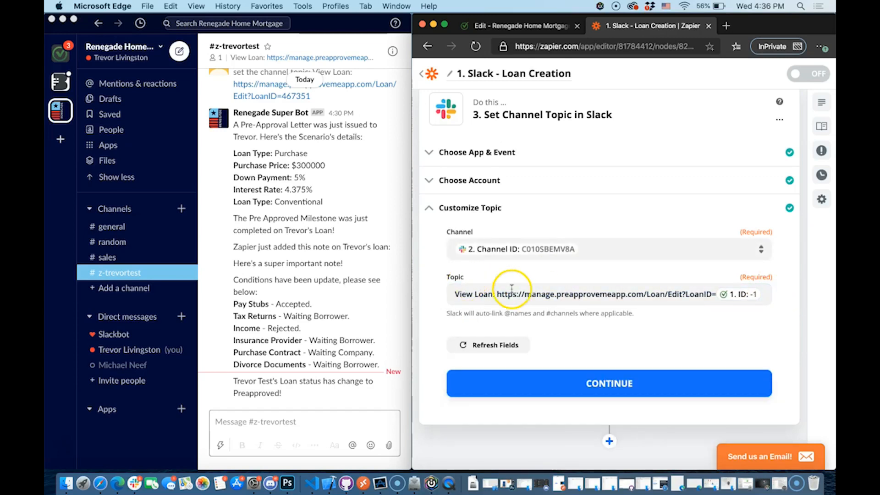
# Check the loan link in Slack and save the Set Channel Topic settings
pyautogui.click(258, 58)
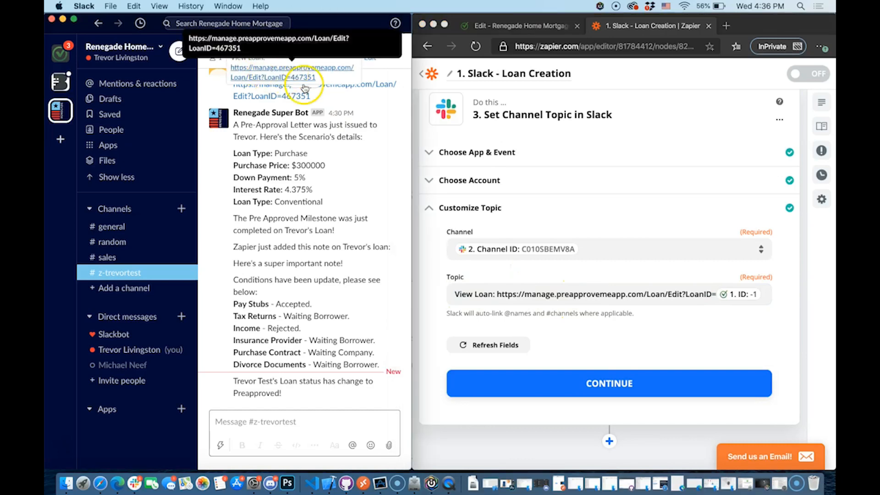
pyautogui.click(614, 382)
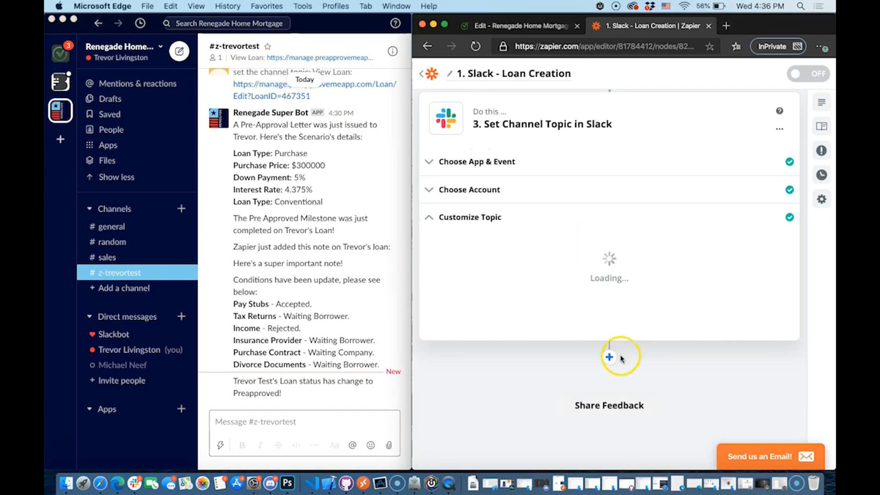
pyautogui.scroll(-2, 641, 320)
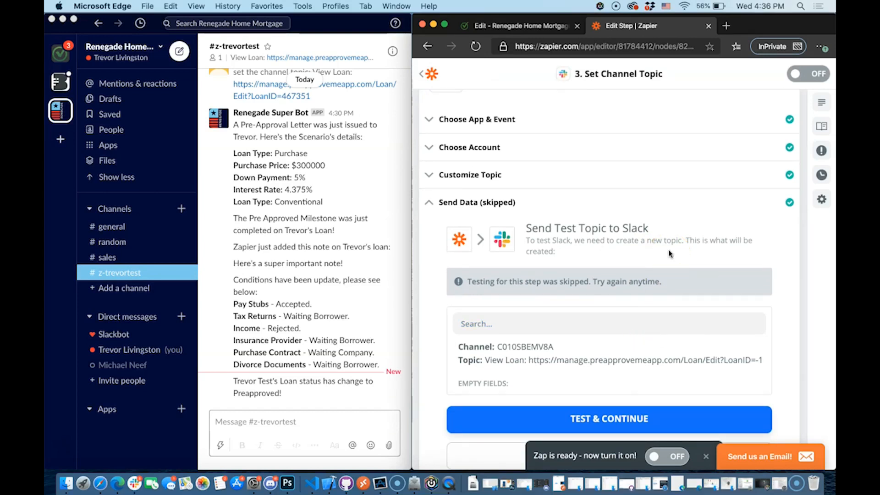
pyautogui.scroll(-3, 665, 247)
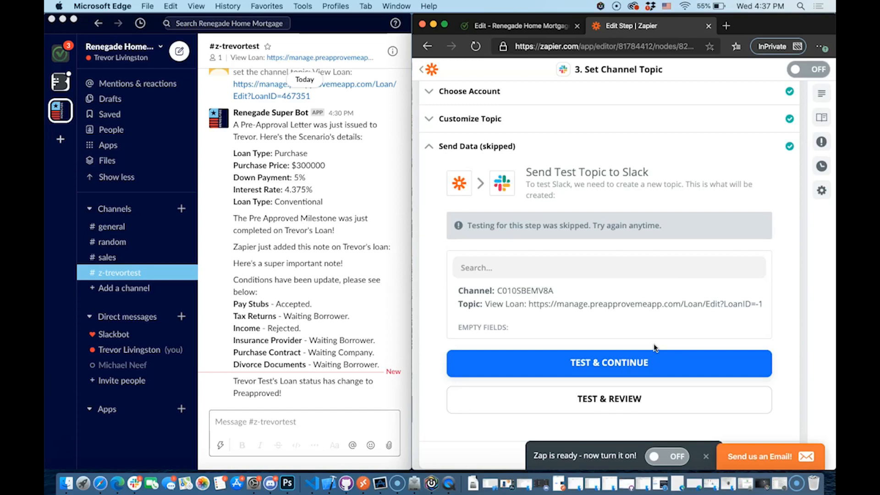
# Switch the Loan Creation zap on and close the editor to its three-step overview
pyautogui.click(655, 453)
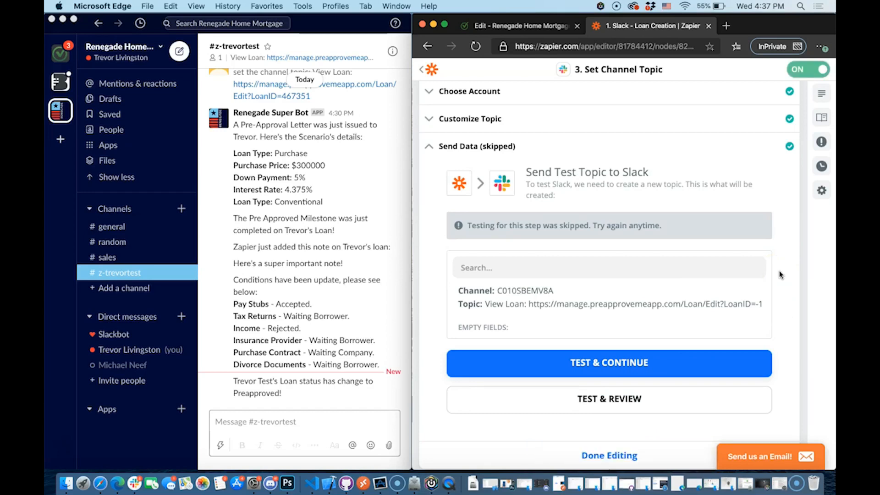
pyautogui.scroll(-2, 724, 362)
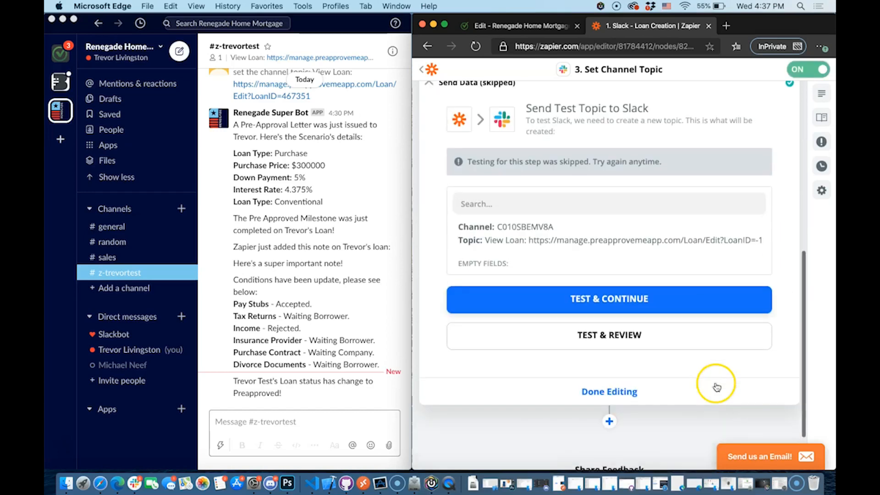
pyautogui.scroll(2, 573, 259)
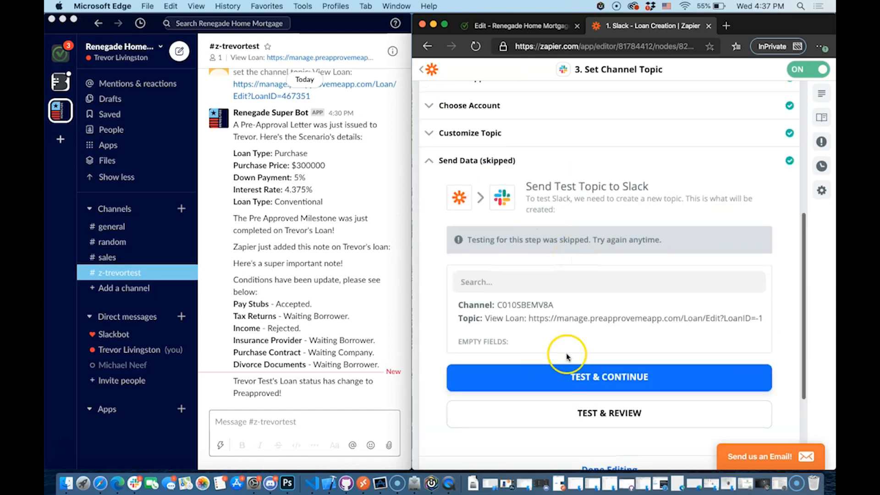
pyautogui.scroll(-2, 609, 419)
pyautogui.click(612, 384)
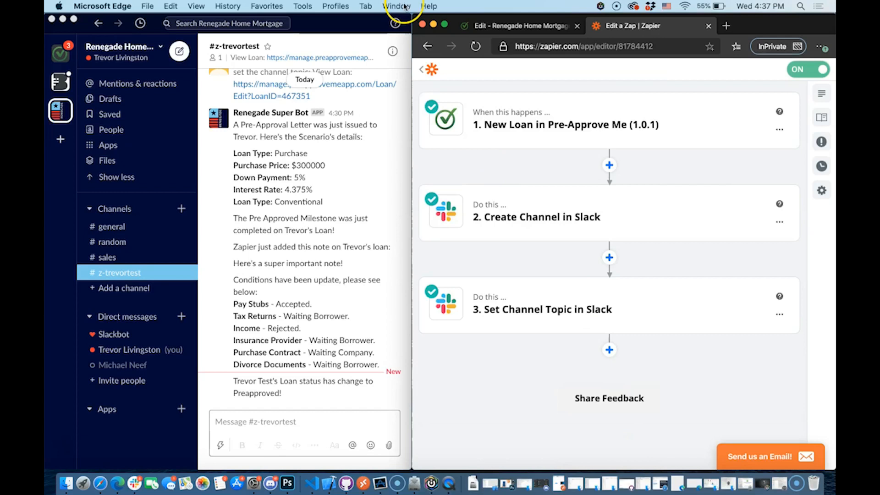
# Open the Lead Creation zap and inspect its New Lead trigger's app and event settings
pyautogui.click(428, 75)
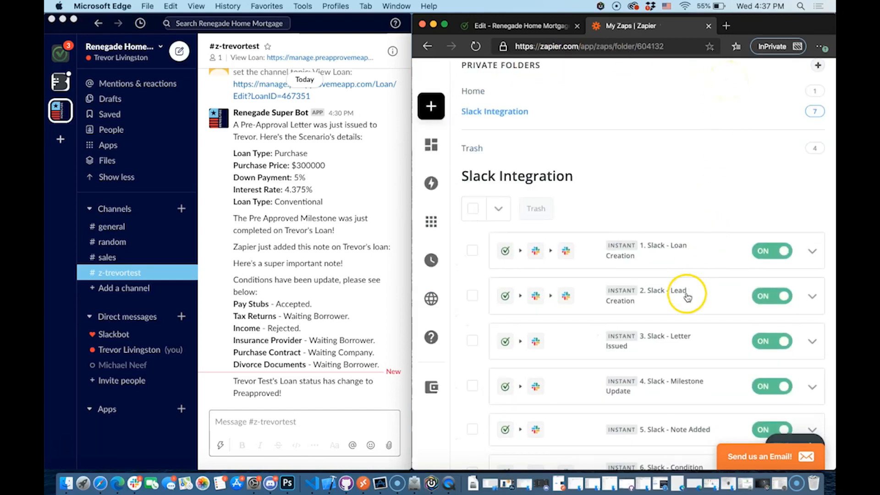
pyautogui.click(646, 295)
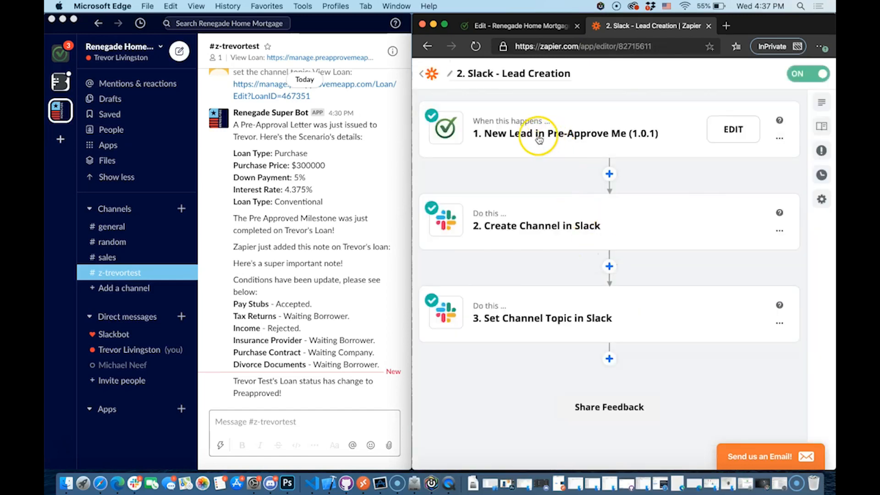
pyautogui.click(533, 133)
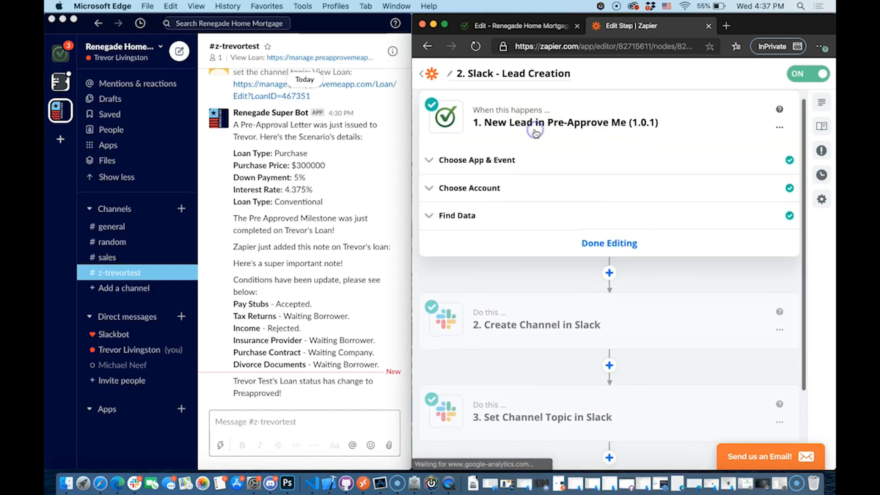
pyautogui.click(477, 160)
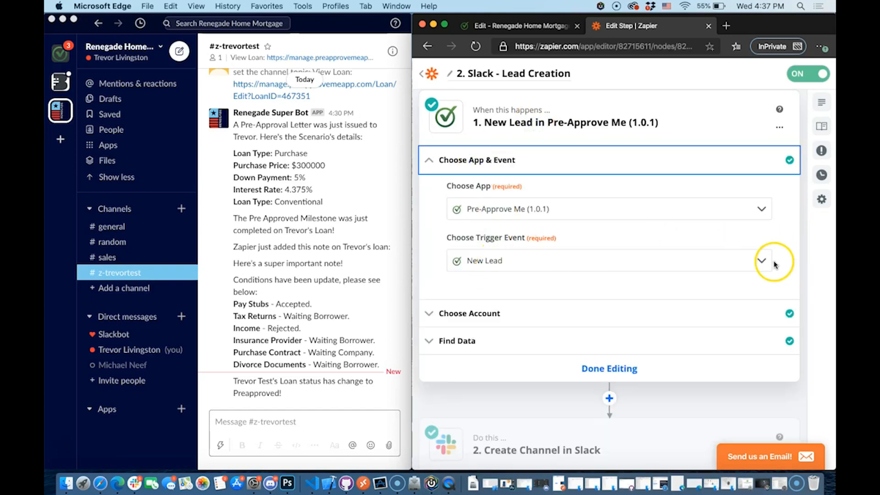
pyautogui.click(430, 85)
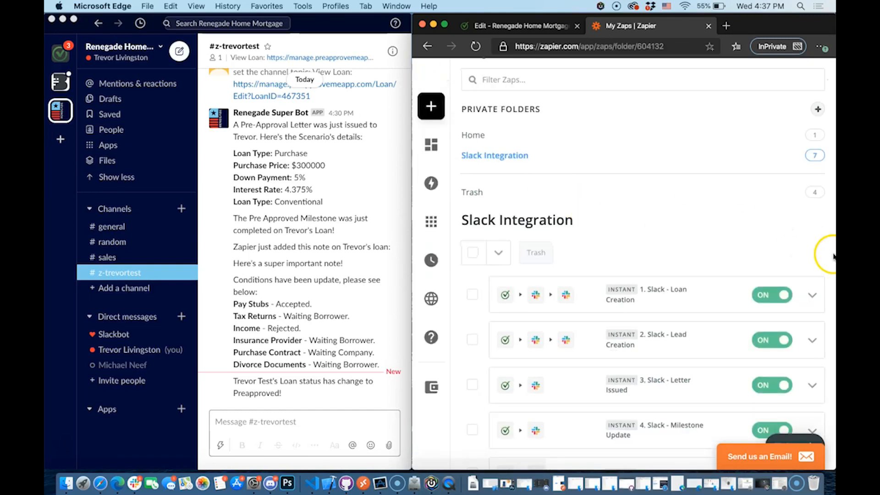
# Glance at the Loan Creation zap's options, then review Lead Creation's trigger events, keeping New Lead
pyautogui.click(814, 296)
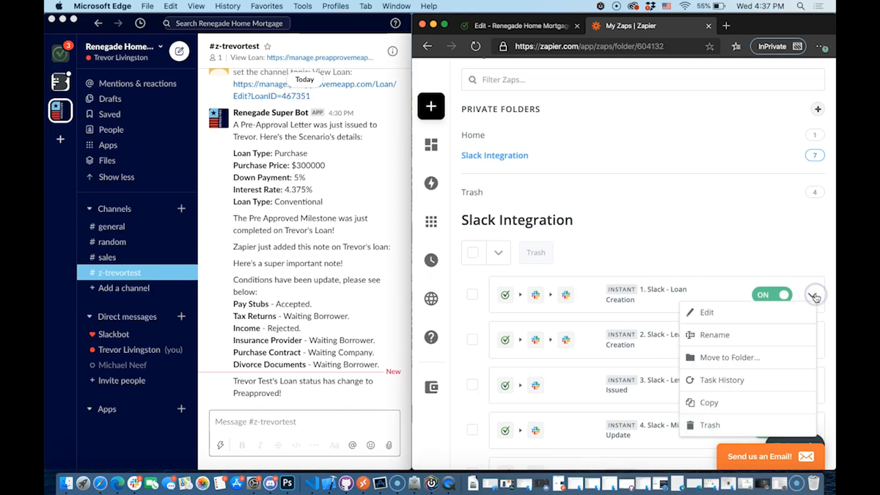
pyautogui.scroll(-1, 814, 297)
pyautogui.click(682, 207)
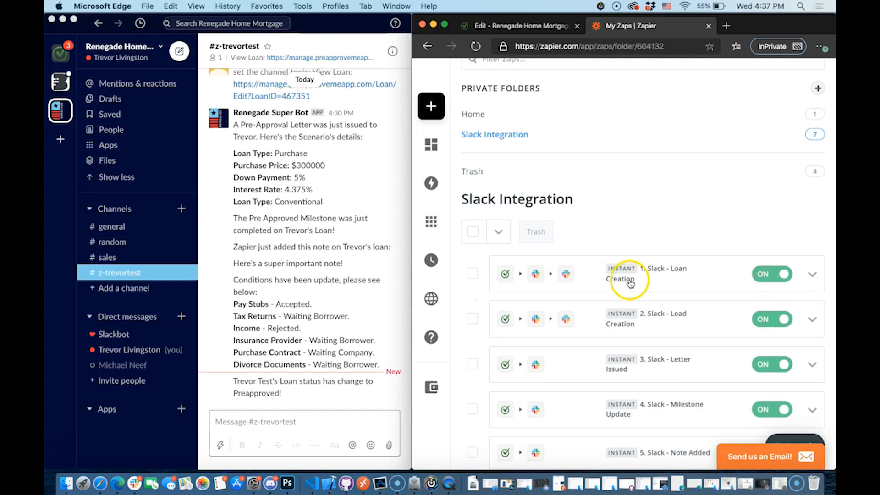
pyautogui.click(656, 325)
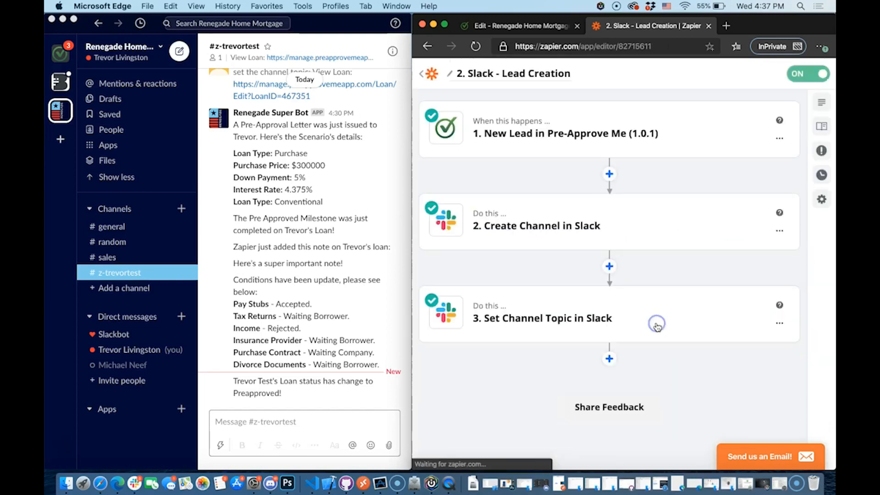
pyautogui.click(557, 133)
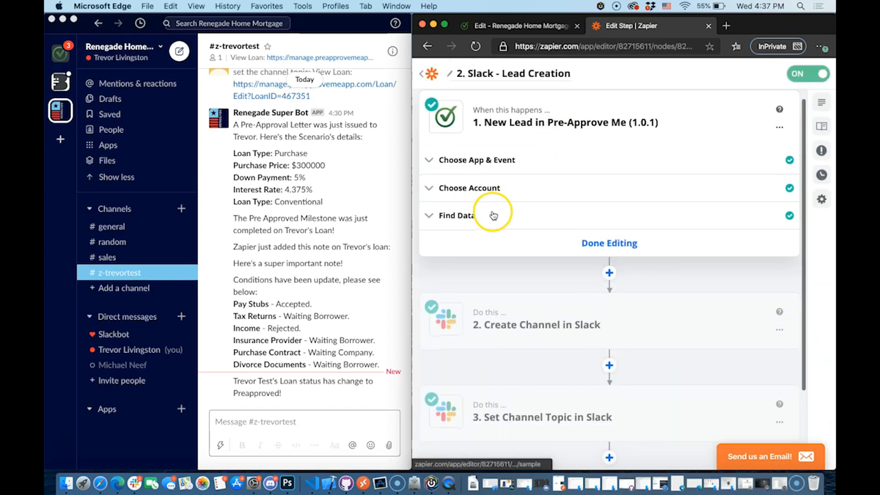
pyautogui.click(469, 173)
pyautogui.click(482, 260)
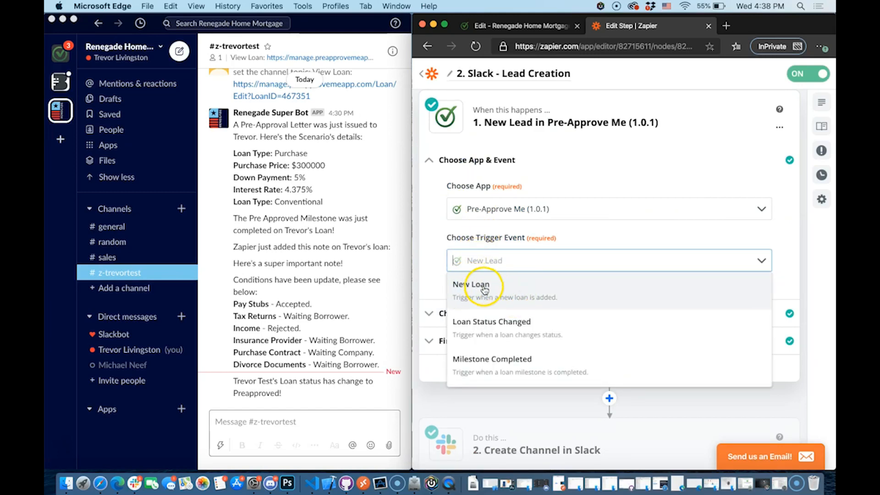
pyautogui.scroll(-4, 518, 324)
pyautogui.scroll(4, 517, 359)
pyautogui.scroll(-5, 518, 359)
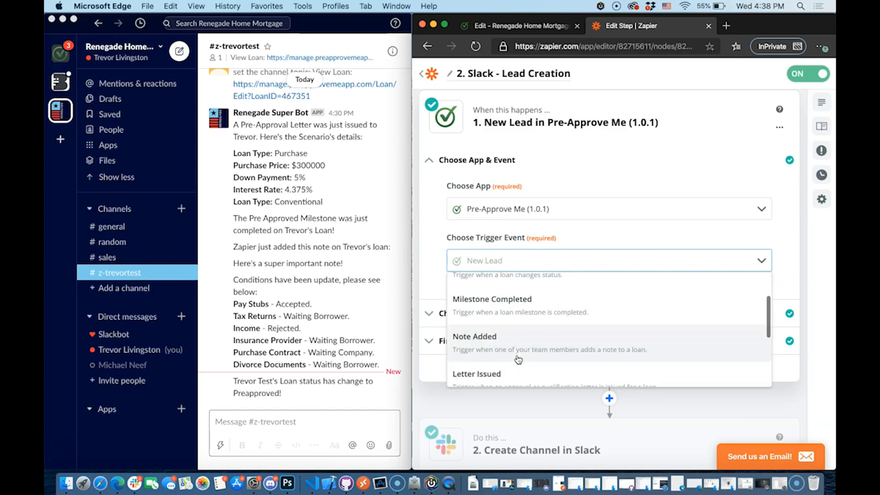
pyautogui.click(668, 220)
pyautogui.scroll(-4, 661, 188)
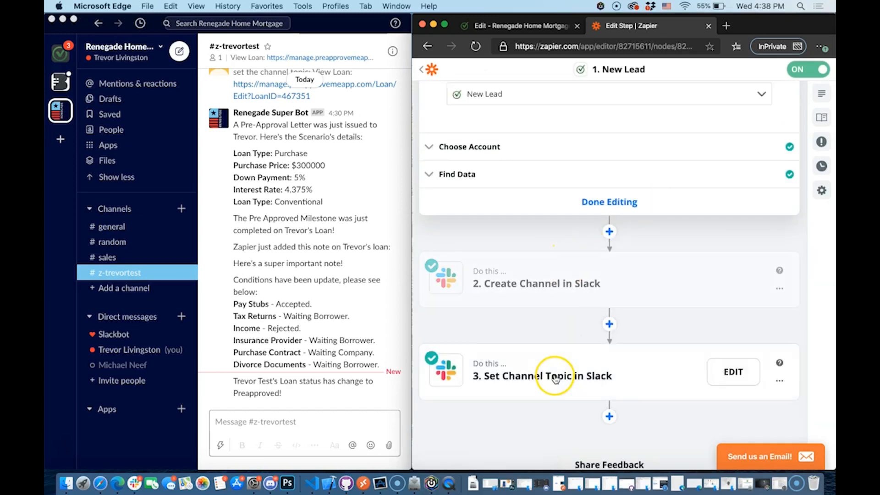
pyautogui.scroll(5, 556, 378)
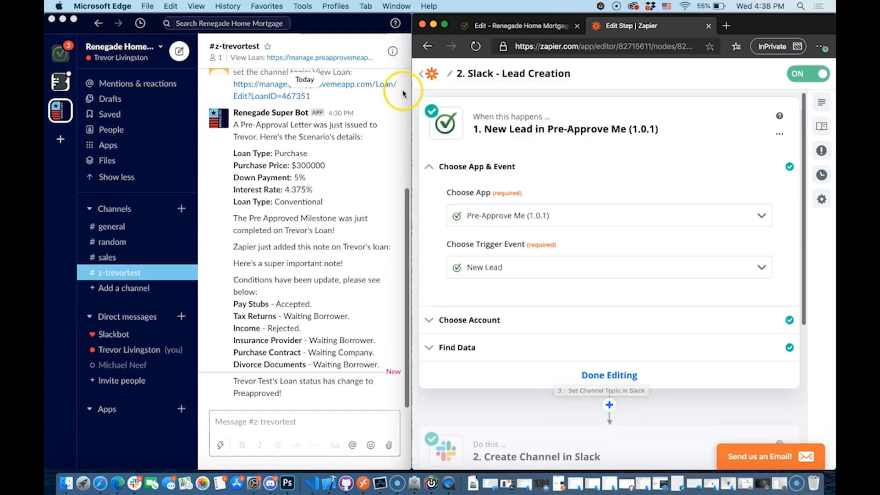
# Return to the Slack zap list and open the Letter Issued zap
pyautogui.click(424, 77)
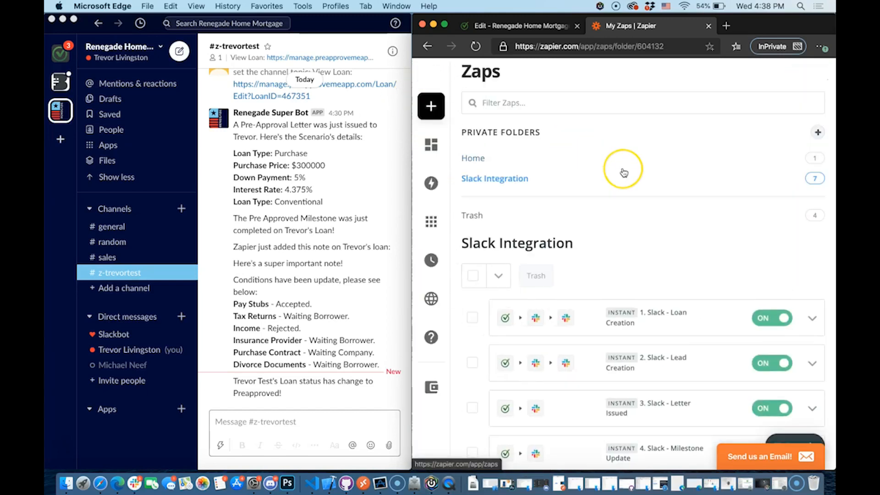
pyautogui.scroll(-2, 621, 173)
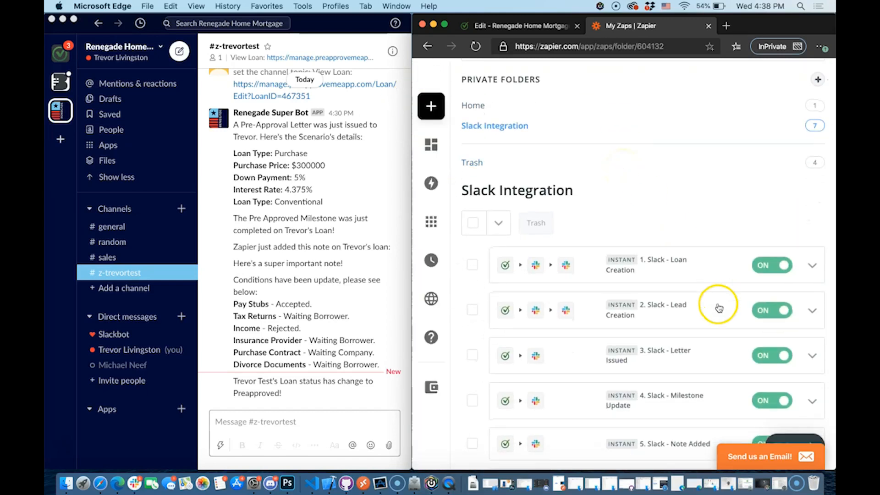
pyautogui.scroll(-2, 716, 308)
pyautogui.click(691, 305)
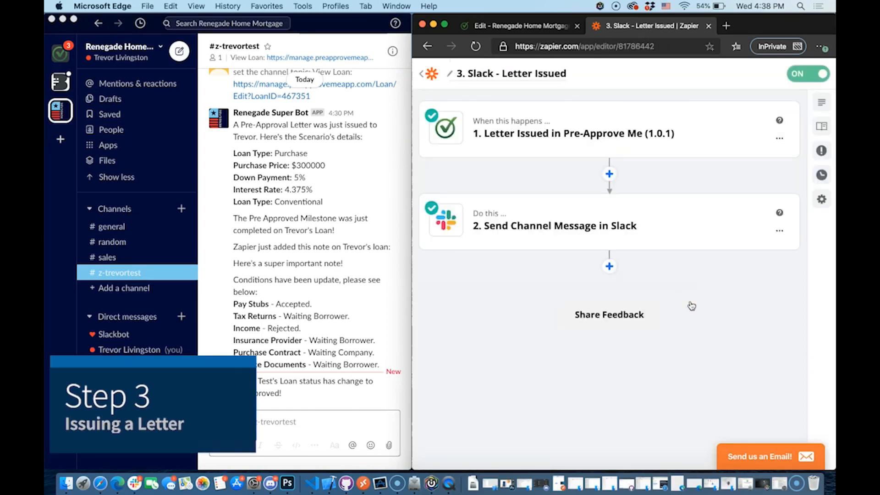
# Confirm the trigger event is Letter Issued, then expand the Send Channel Message in Slack step
pyautogui.click(609, 142)
pyautogui.click(485, 164)
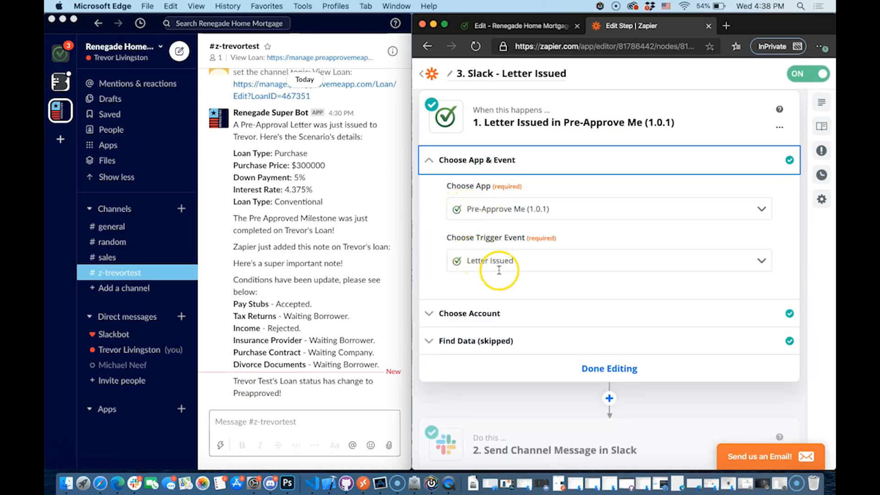
pyautogui.click(609, 368)
pyautogui.click(578, 221)
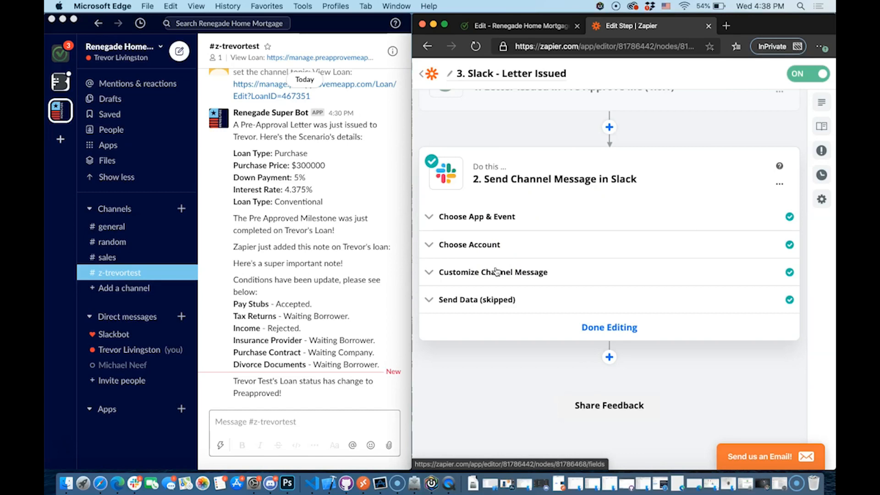
pyautogui.scroll(1, 513, 207)
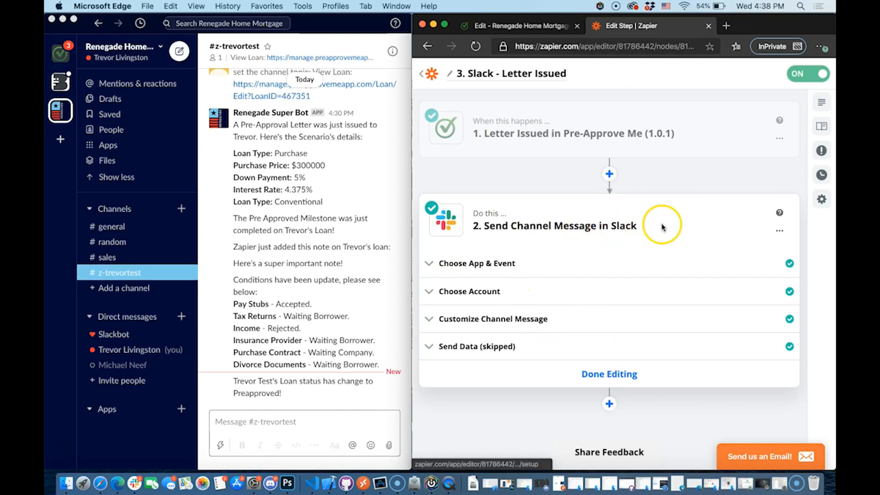
# Expand Customize Channel Message and open the Slack Channel field for editing
pyautogui.click(509, 322)
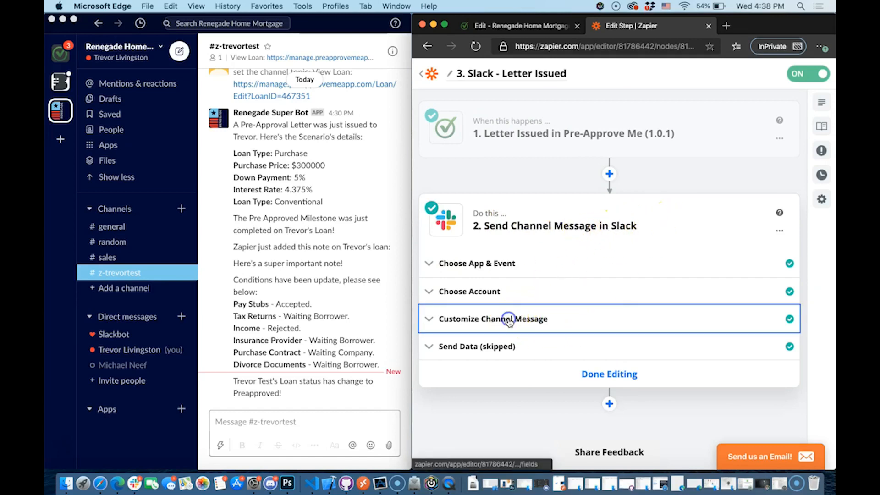
pyautogui.scroll(-1, 509, 322)
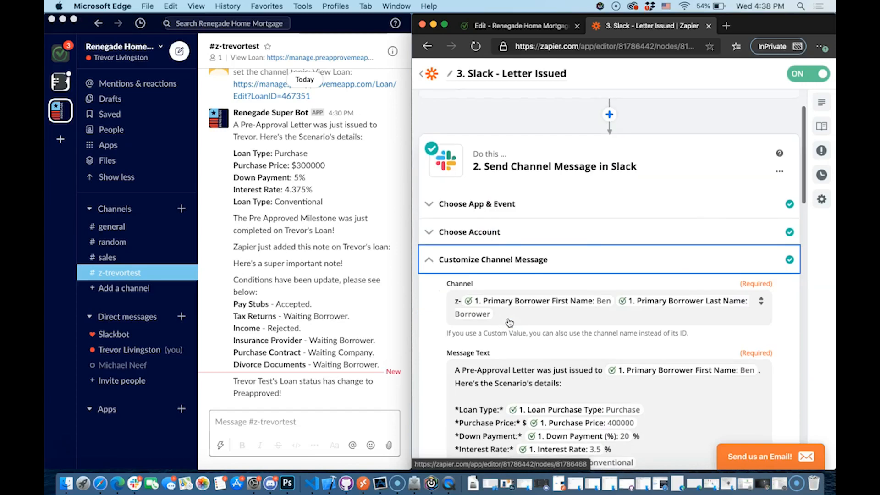
pyautogui.click(713, 317)
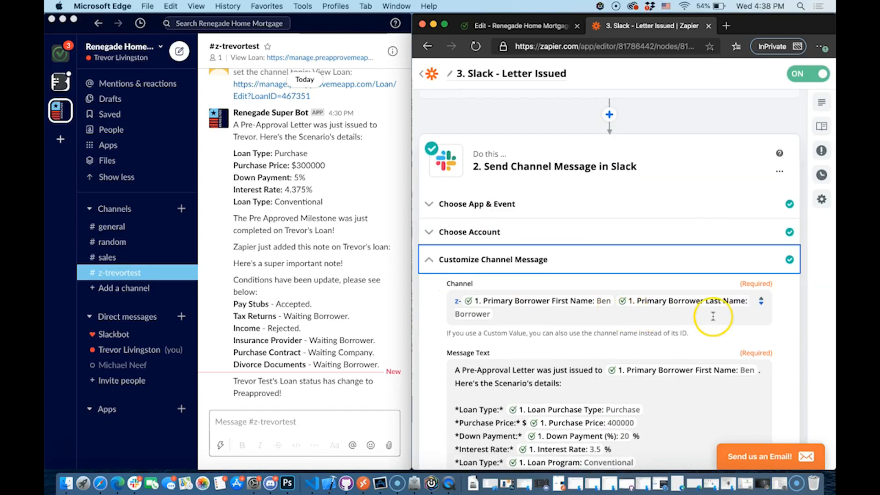
pyautogui.click(620, 316)
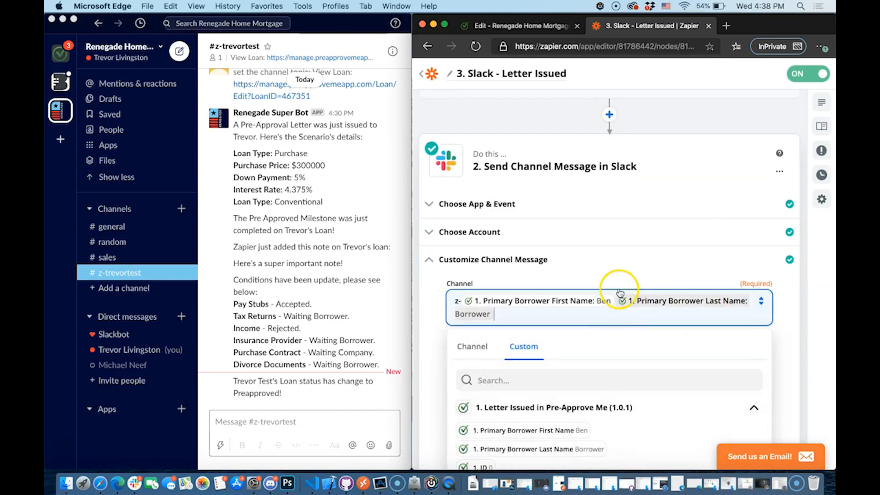
pyautogui.click(610, 274)
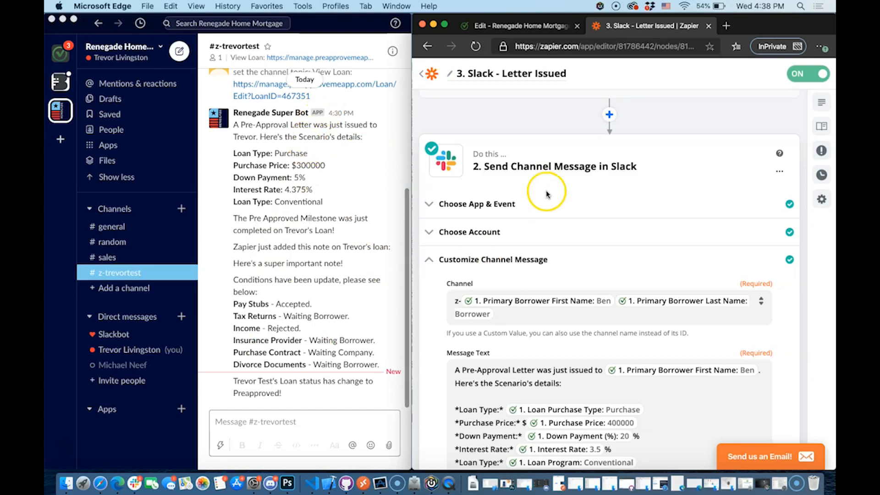
pyautogui.scroll(5, 303, 151)
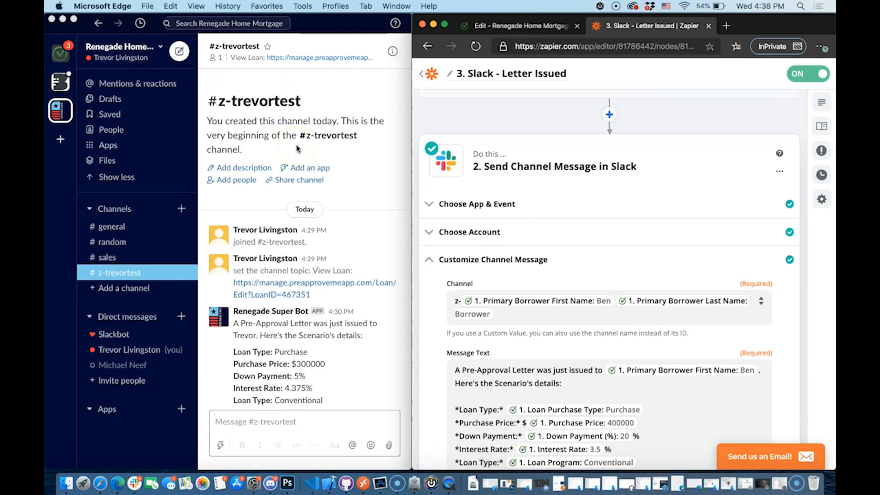
pyautogui.scroll(-5, 296, 148)
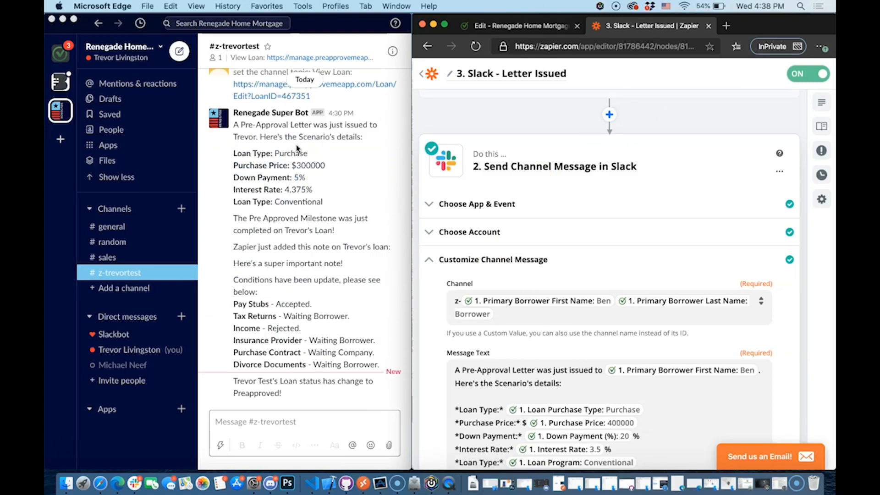
pyautogui.click(575, 312)
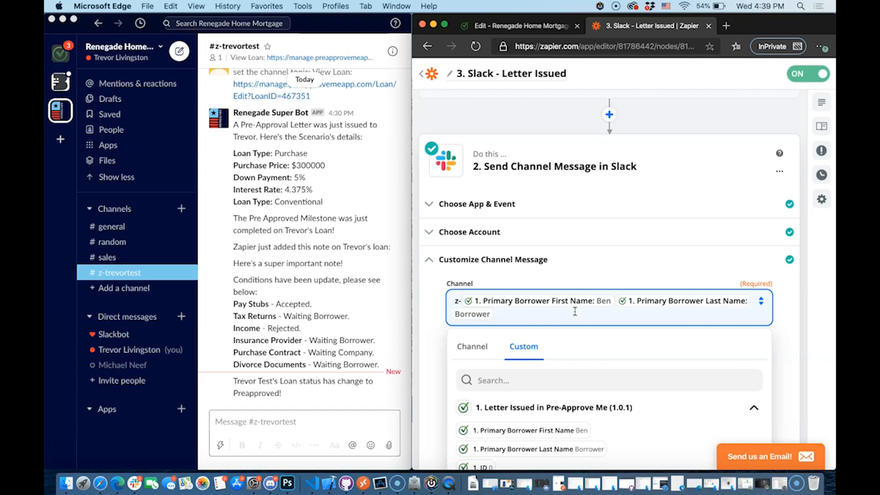
# Set Channel to z- plus the Primary Borrower First Name and Last Name fields
pyautogui.press('BackSpace')
pyautogui.press('BackSpace')
pyautogui.press('BackSpace')
pyautogui.press('BackSpace')
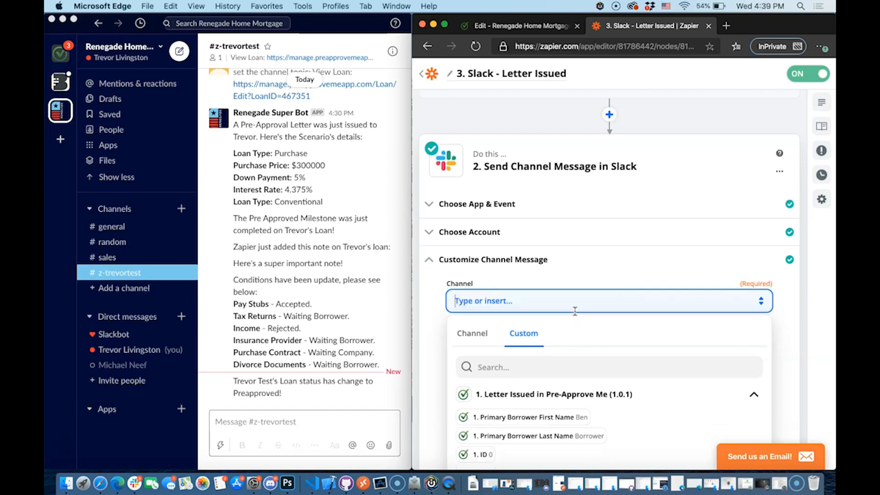
pyautogui.scroll(-1, 526, 306)
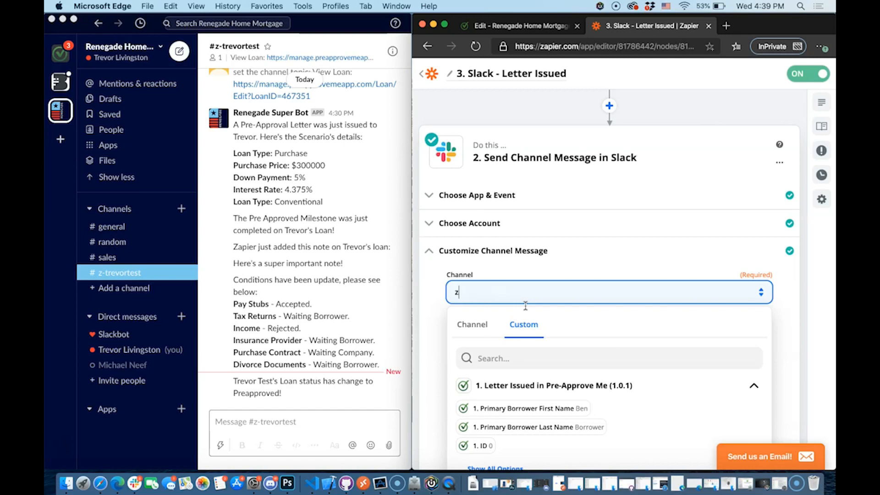
pyautogui.click(544, 409)
pyautogui.click(543, 427)
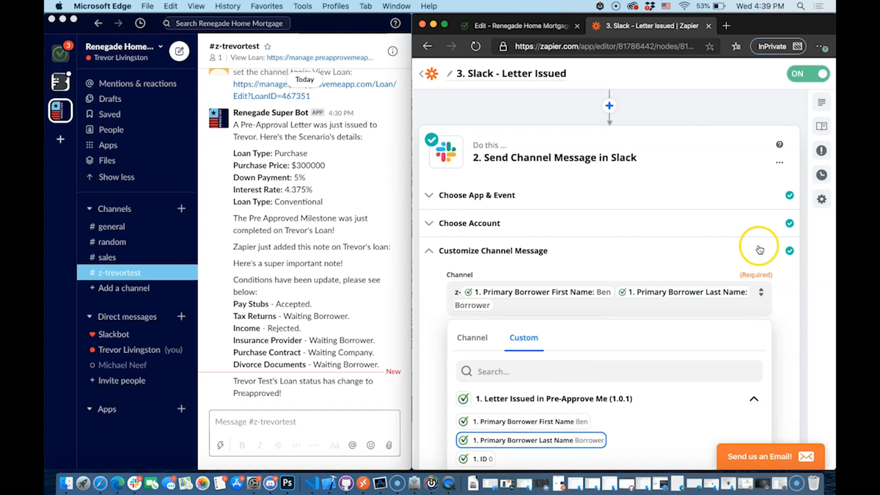
pyautogui.click(794, 294)
pyautogui.click(455, 288)
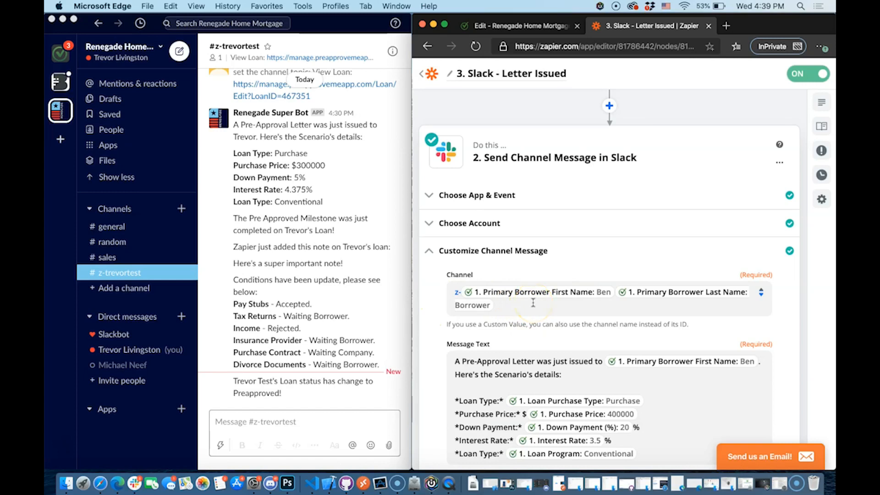
pyautogui.scroll(-2, 533, 302)
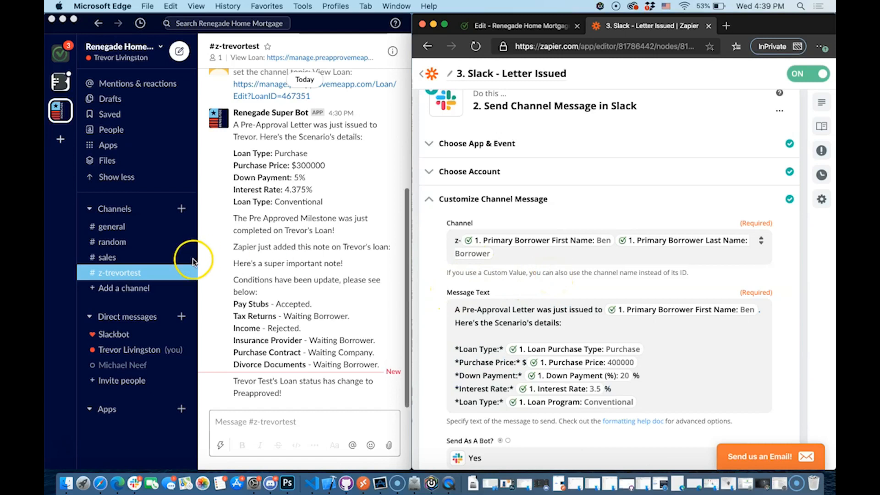
# Select the posted Slack pre-approval message and mark the Loan Type line in Message Text
pyautogui.click(351, 192)
pyautogui.moveTo(323, 202); pyautogui.dragTo(233, 127)
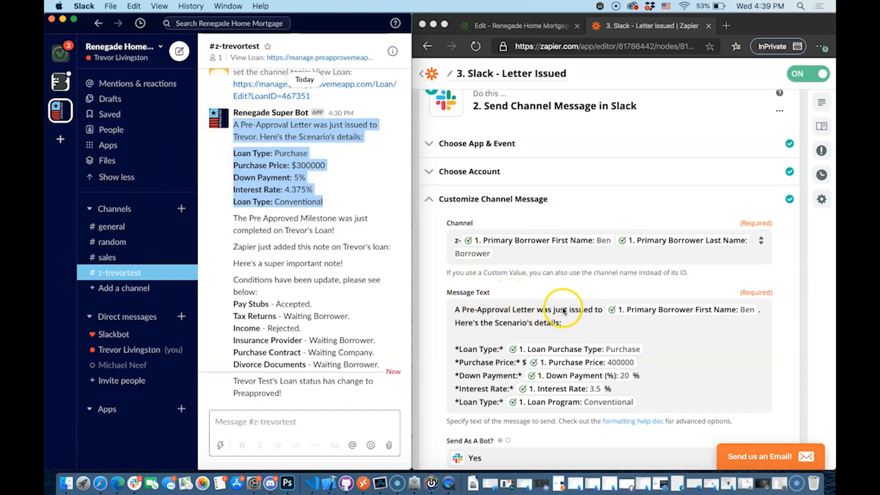
pyautogui.click(687, 313)
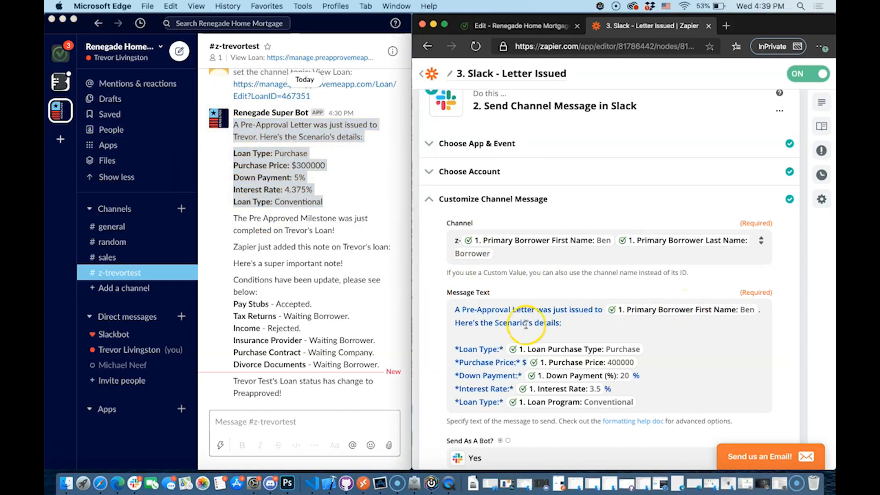
pyautogui.click(591, 325)
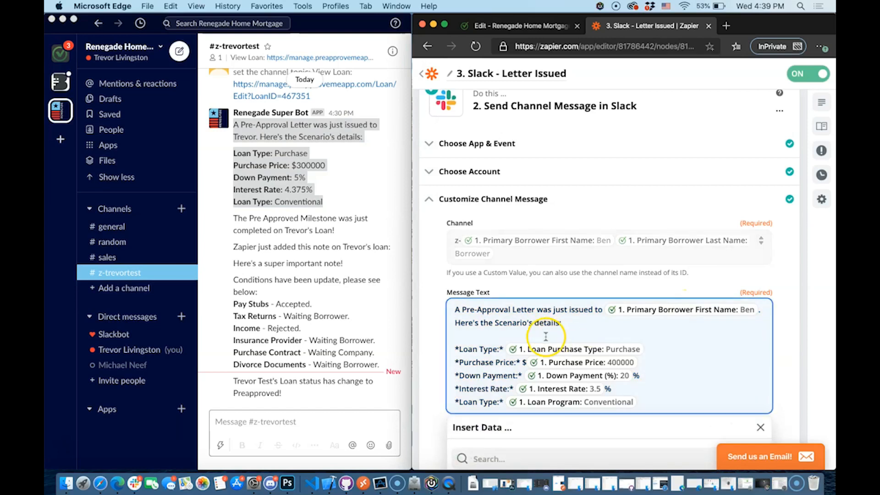
pyautogui.click(454, 348)
pyautogui.moveTo(454, 349); pyautogui.dragTo(504, 348)
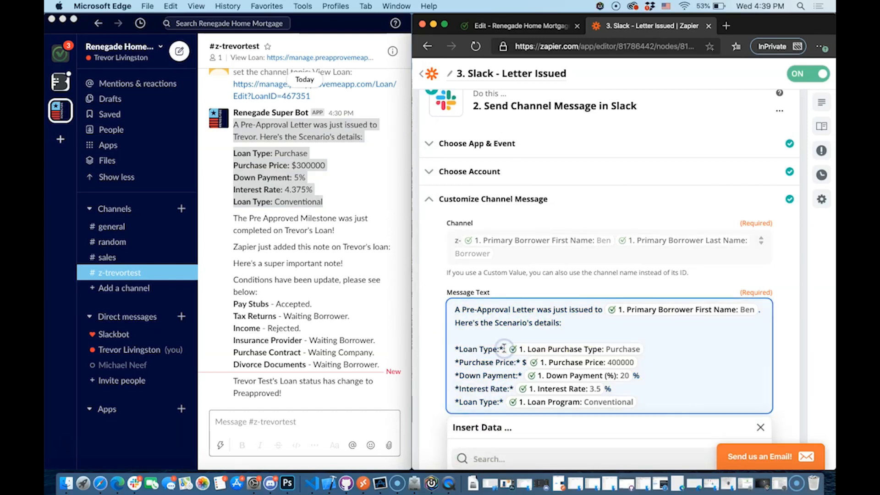
# Recheck the posted Slack message against the template and resume editing Message Text
pyautogui.click(282, 156)
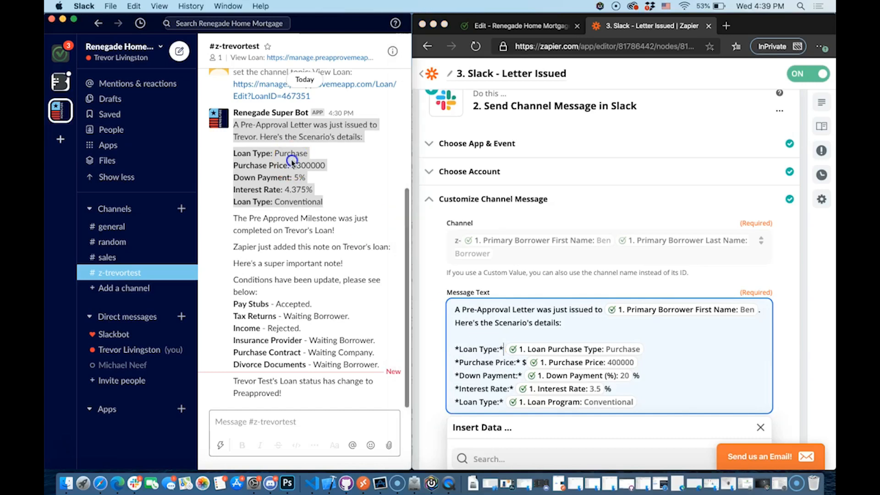
pyautogui.click(265, 154)
pyautogui.moveTo(271, 154); pyautogui.dragTo(220, 115)
pyautogui.click(220, 158)
pyautogui.click(481, 352)
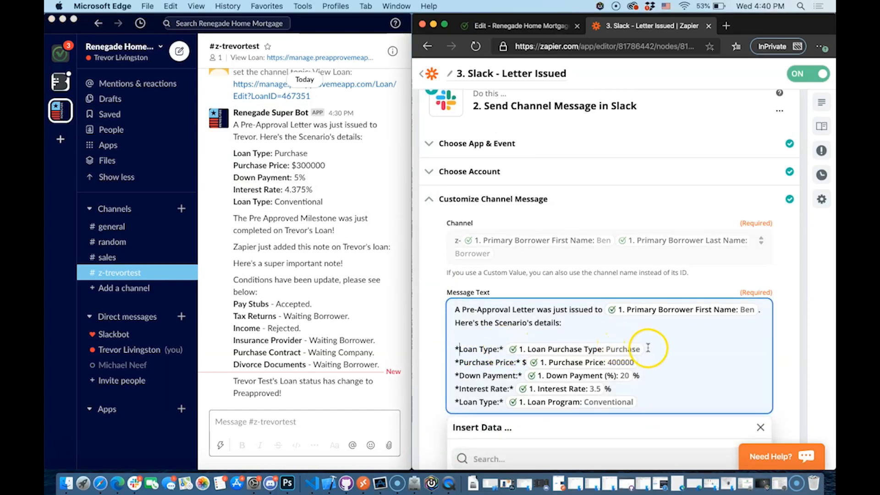
# Delete the Purchase Price line from the message, then undo to restore it
pyautogui.press('Down')
pyautogui.hotkey('shift', 'Home')
pyautogui.press('BackSpace')
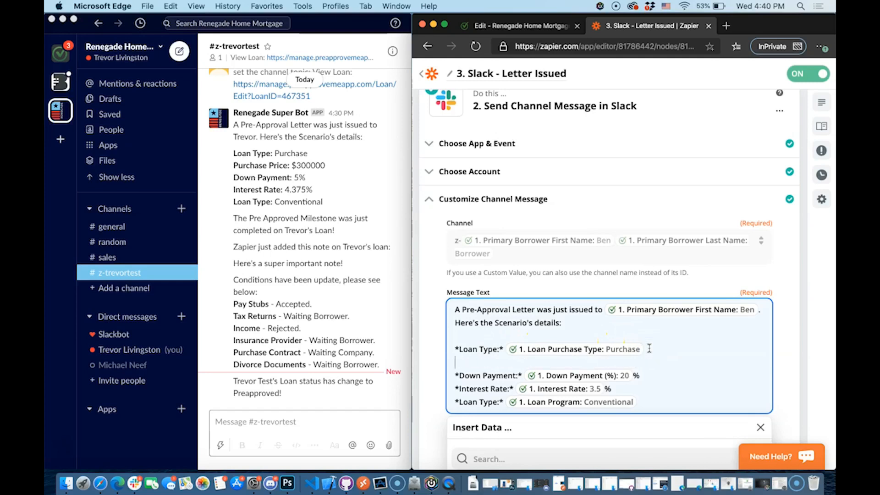
pyautogui.press('super+z')
# Replace the Loan Type line's data field with the Loan Purchase Type field
pyautogui.hotkey('shift', 'Home')
pyautogui.press('BackSpace')
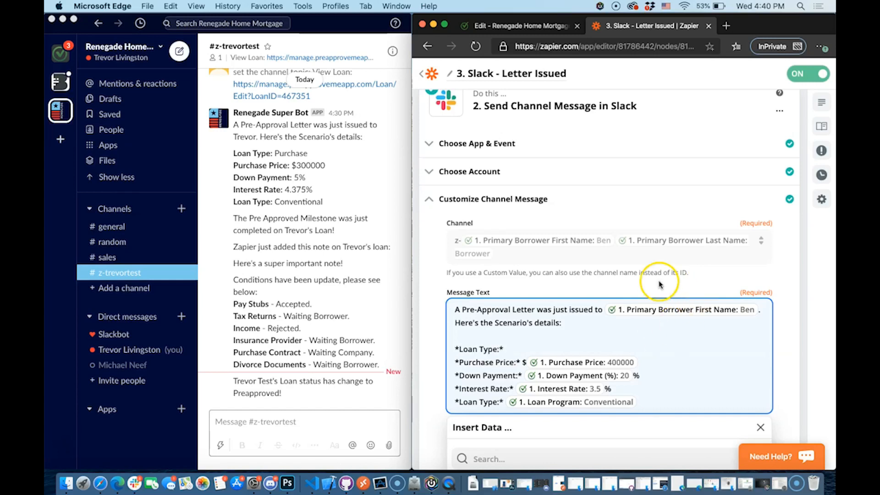
pyautogui.scroll(-3, 668, 353)
pyautogui.scroll(-2, 486, 367)
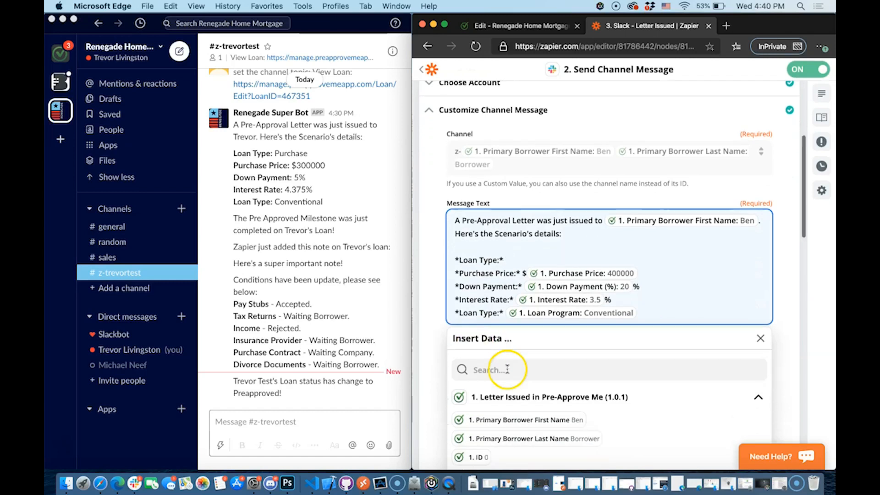
pyautogui.click(503, 339)
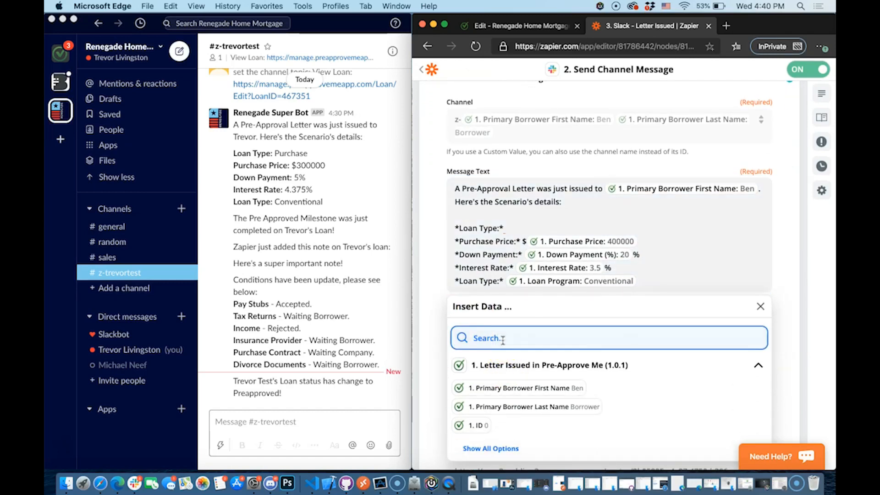
pyautogui.write('loan type')
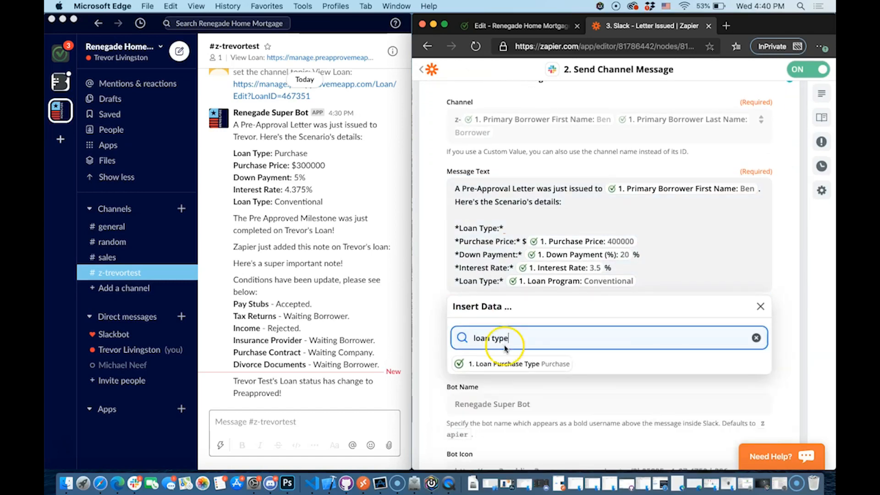
pyautogui.click(534, 366)
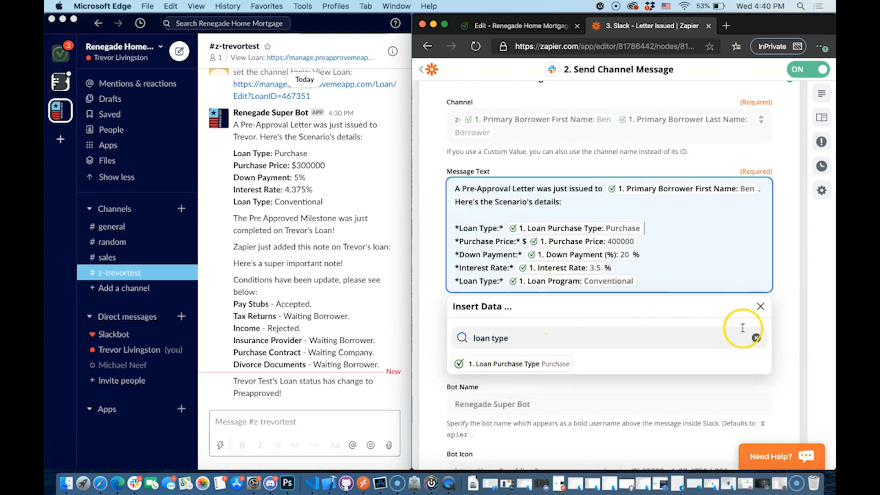
pyautogui.click(755, 338)
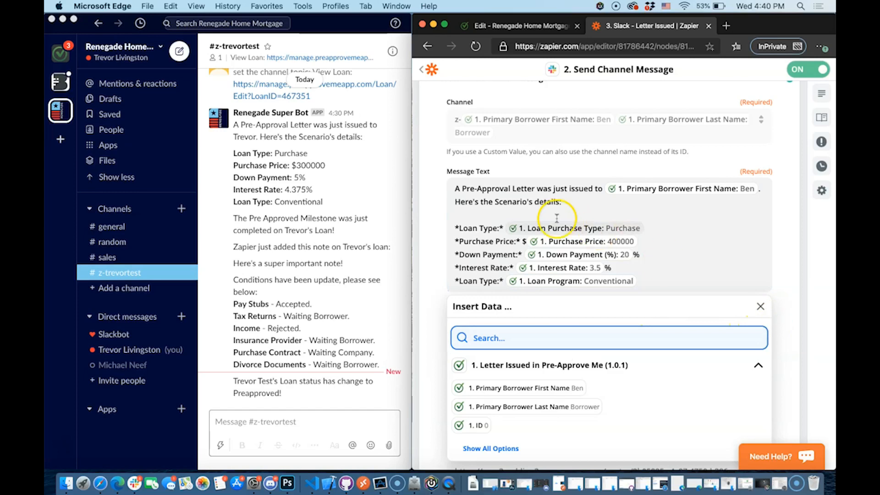
# Browse the full list of available data fields for Message Text, then close it
pyautogui.click(484, 246)
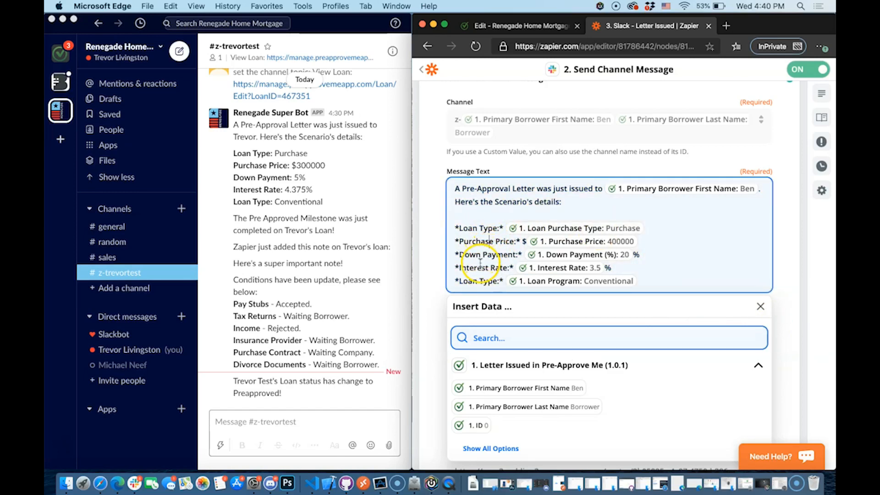
pyautogui.scroll(-2, 499, 403)
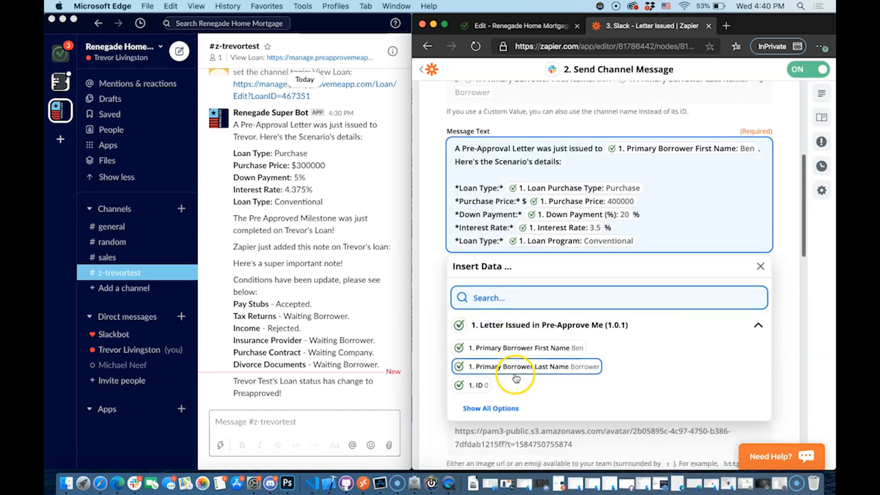
pyautogui.click(496, 405)
pyautogui.scroll(-10, 496, 405)
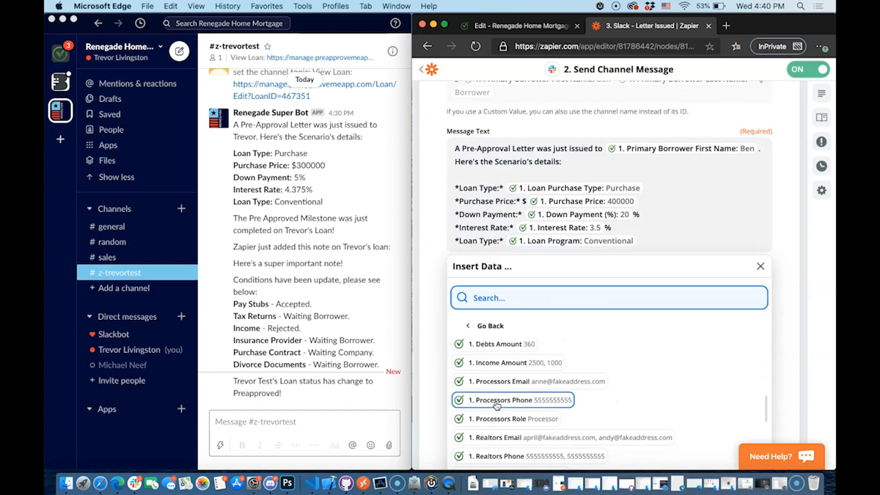
pyautogui.scroll(8, 496, 406)
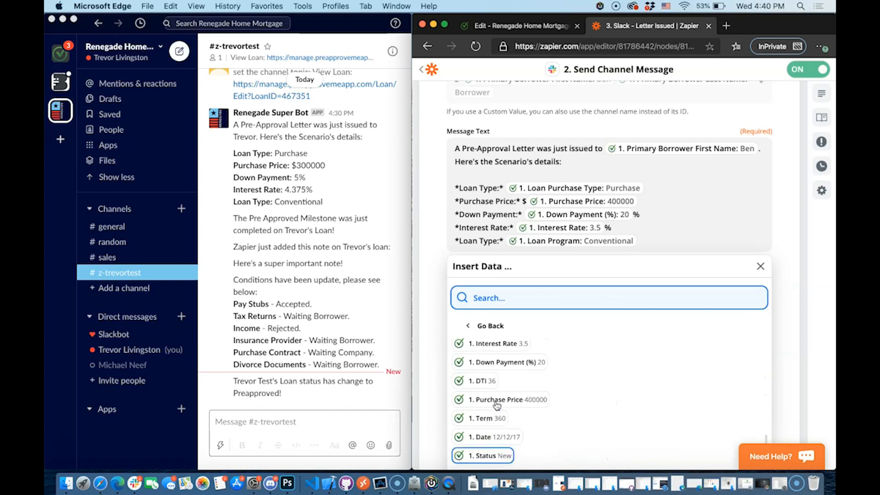
pyautogui.scroll(6, 512, 362)
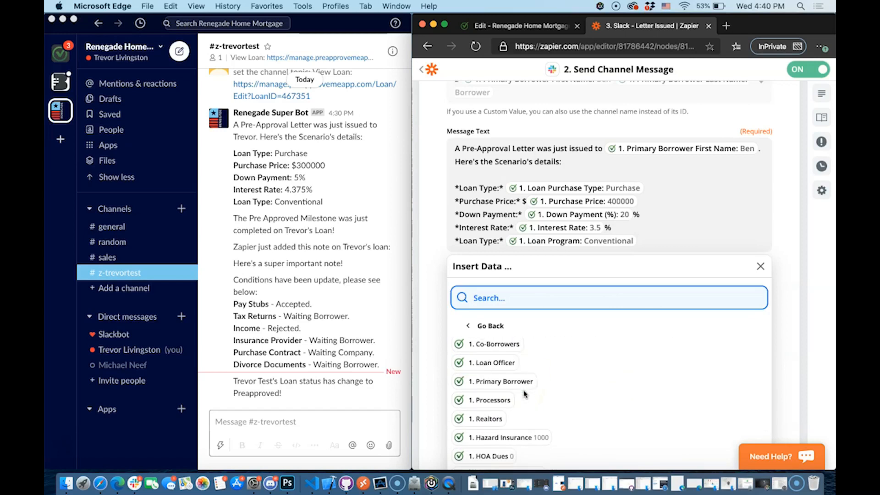
pyautogui.click(760, 266)
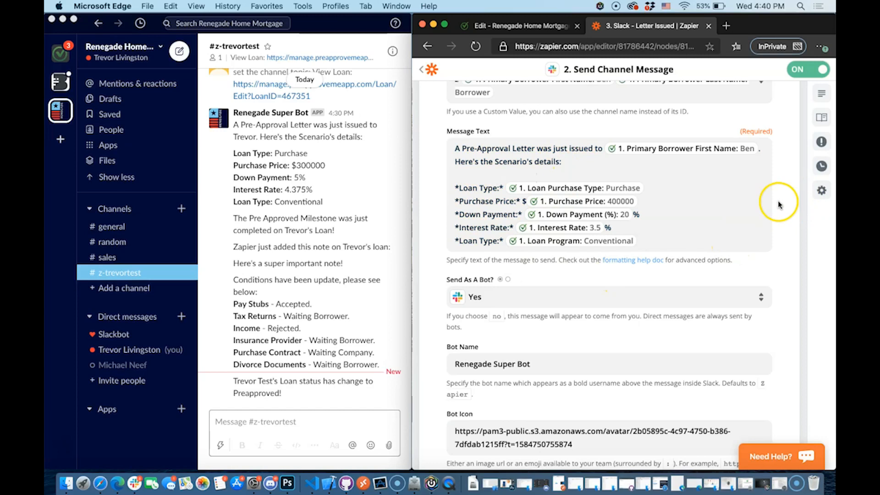
pyautogui.scroll(-2, 752, 194)
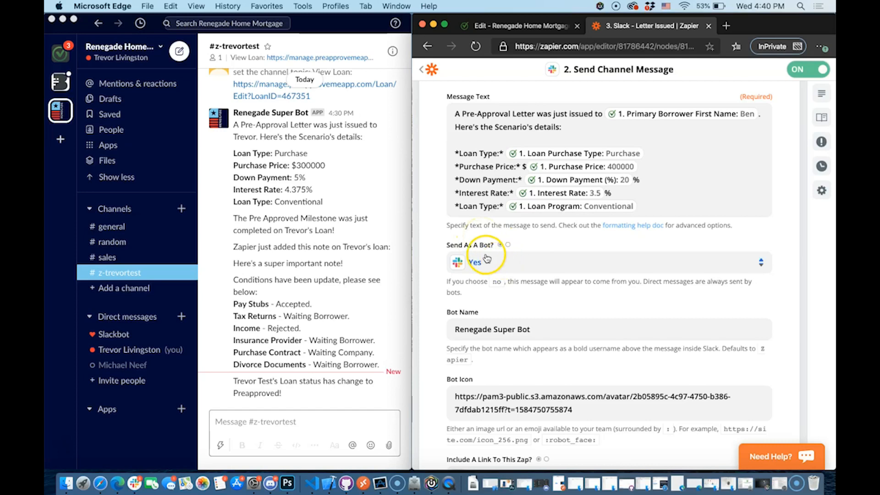
# Keep the message sent as a bot and check the bot name setting
pyautogui.click(258, 133)
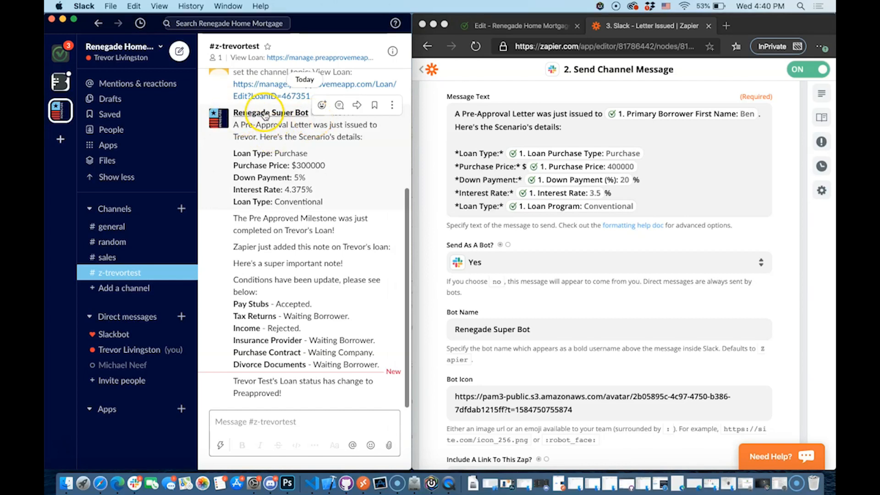
pyautogui.click(449, 247)
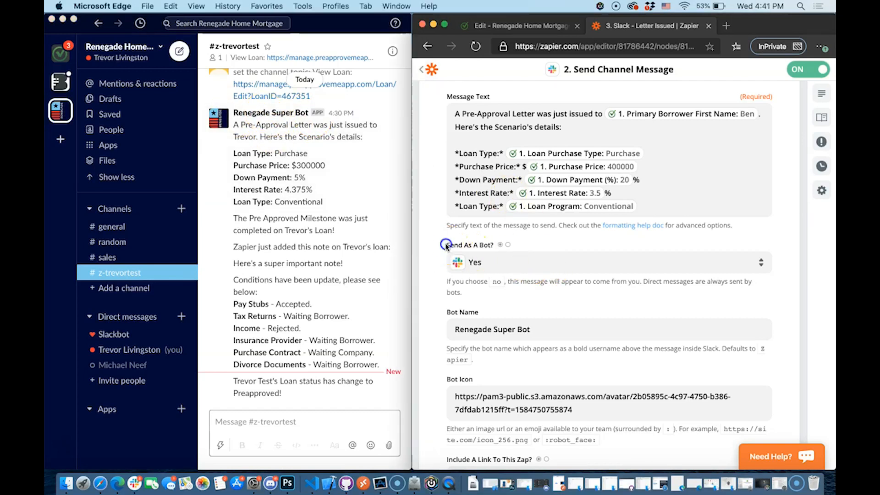
pyautogui.click(502, 257)
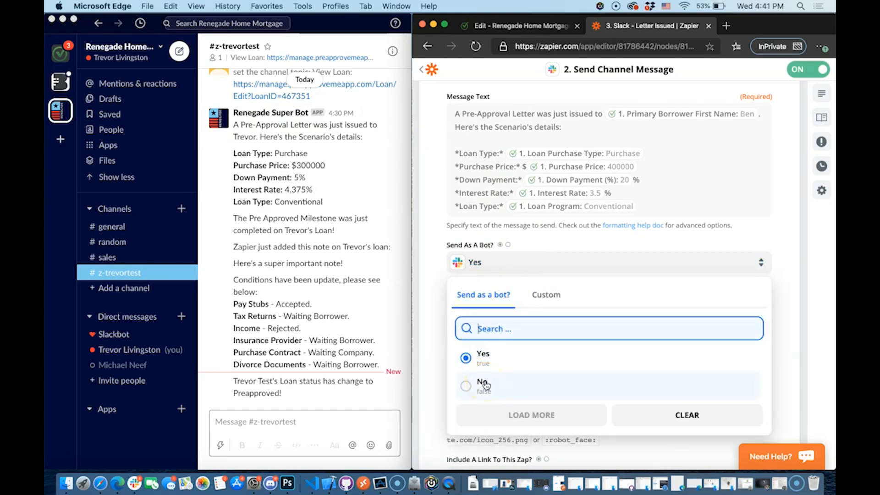
pyautogui.click(585, 232)
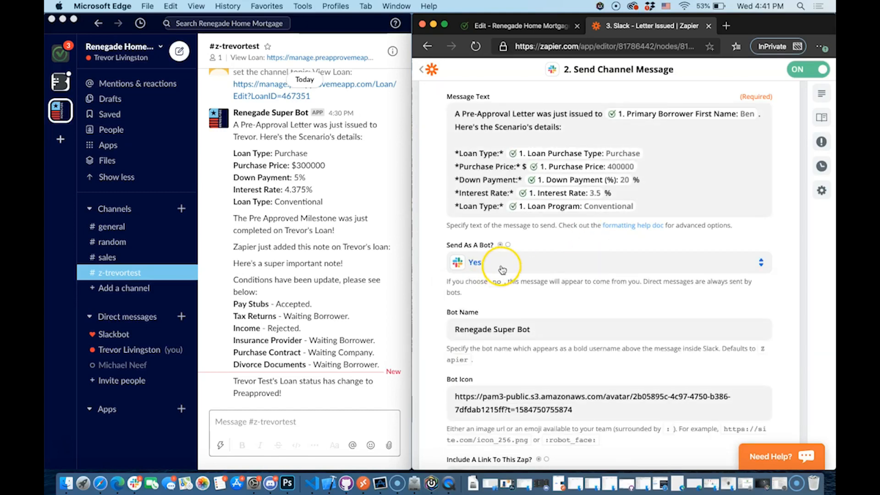
pyautogui.scroll(-2, 510, 290)
pyautogui.click(492, 278)
pyautogui.click(530, 244)
# Leave Include A Link set to No and finish editing the Slack message step
pyautogui.scroll(-1, 535, 301)
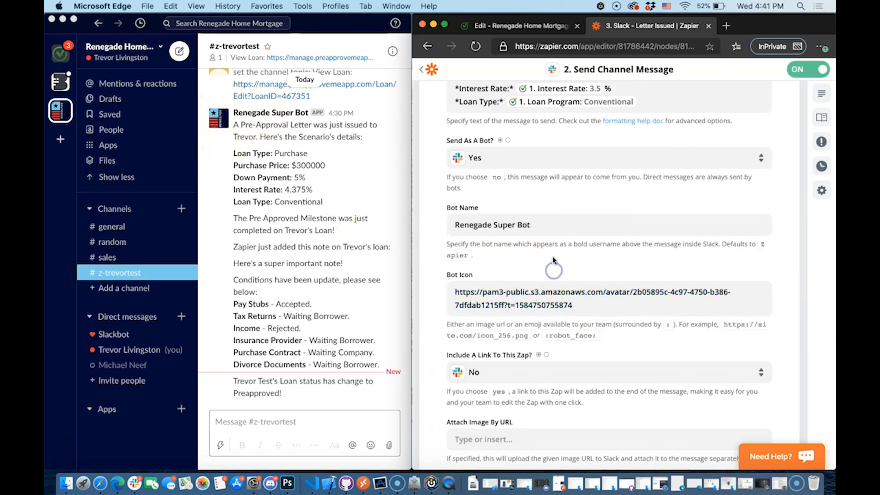
pyautogui.scroll(-1, 518, 259)
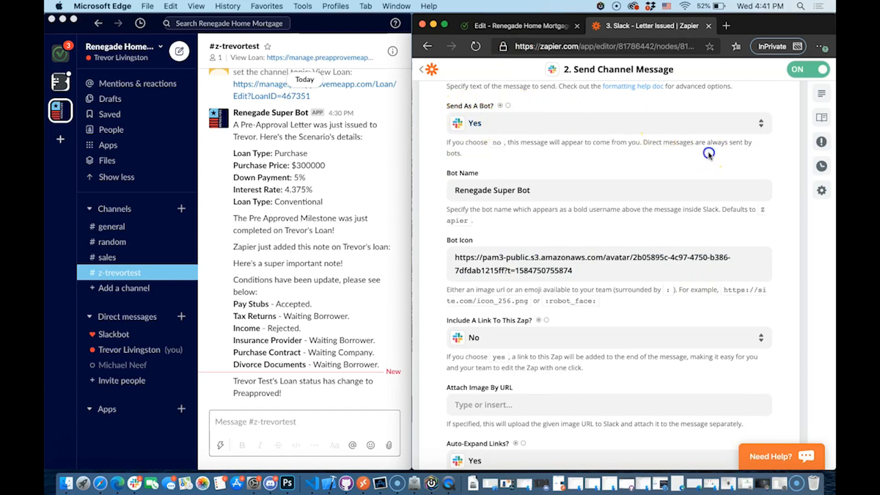
pyautogui.scroll(-4, 709, 155)
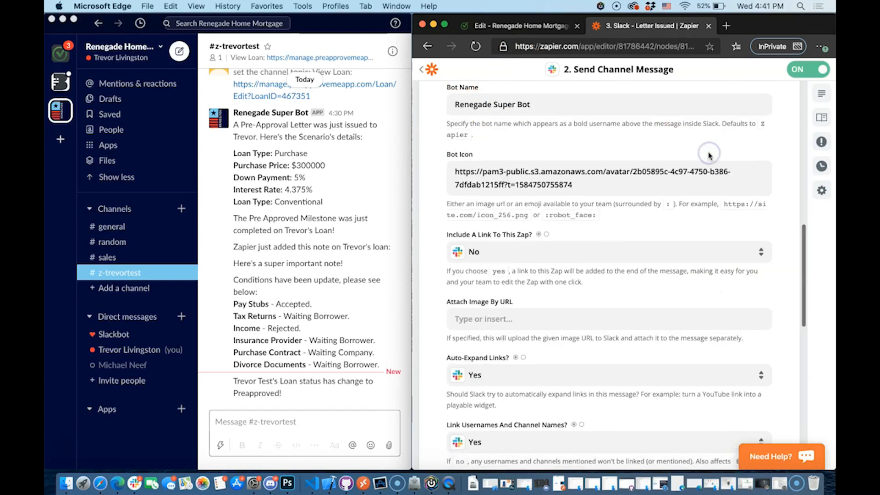
pyautogui.click(513, 252)
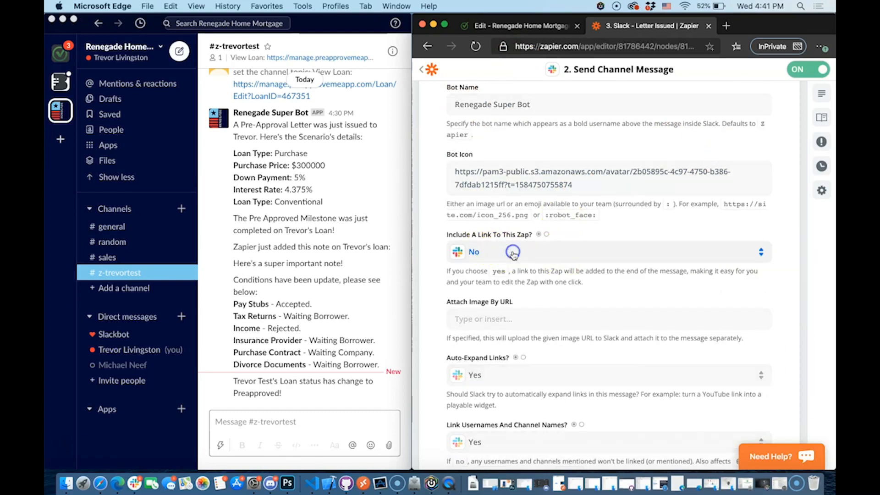
pyautogui.click(705, 226)
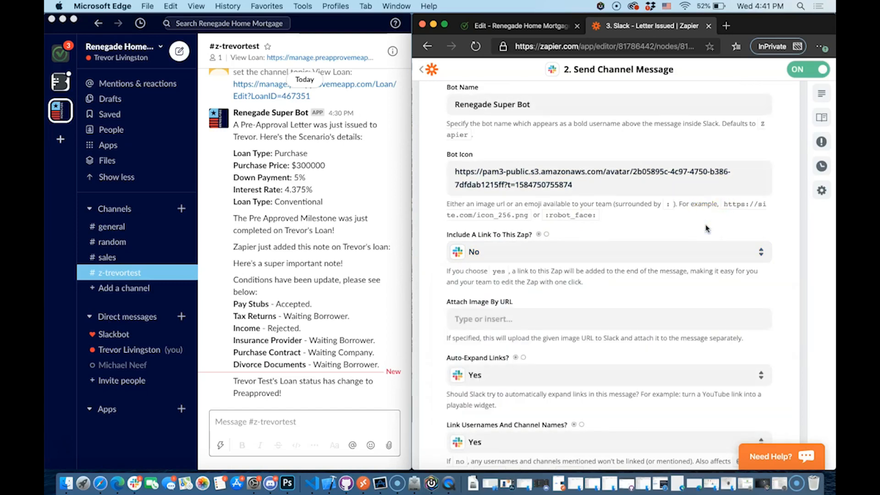
pyautogui.scroll(-2, 673, 257)
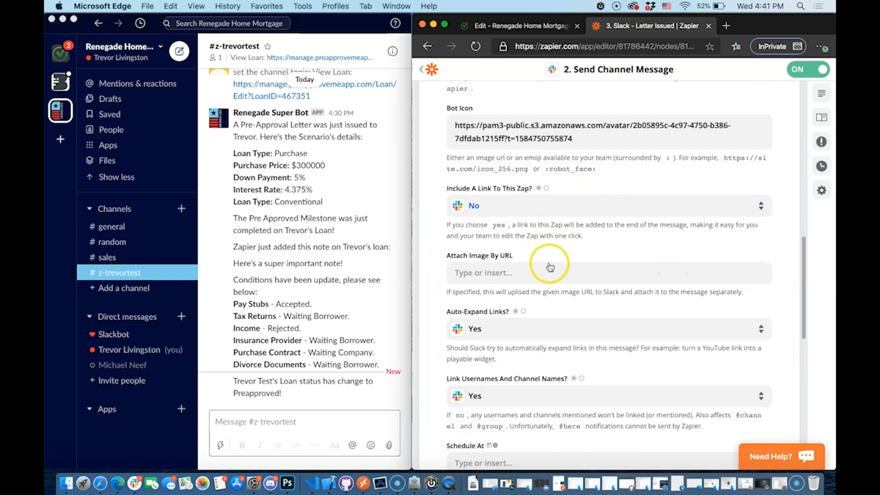
pyautogui.scroll(-2, 546, 289)
pyautogui.scroll(-1, 544, 300)
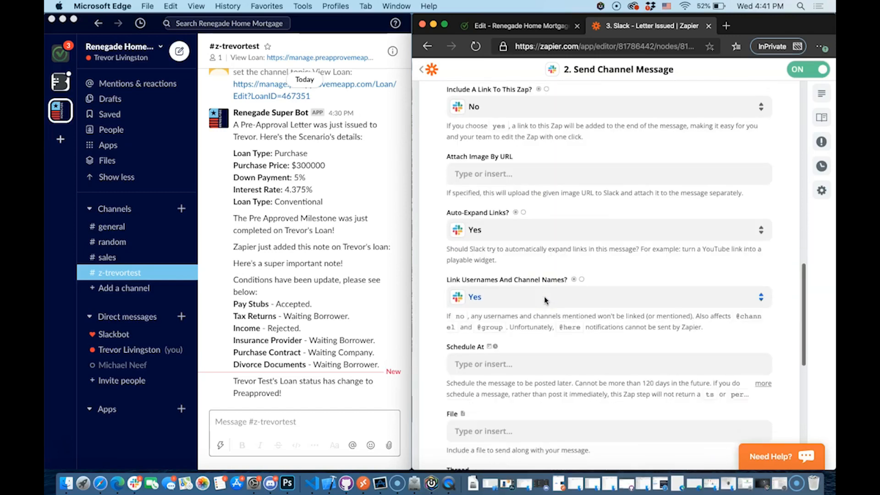
pyautogui.scroll(-1, 544, 300)
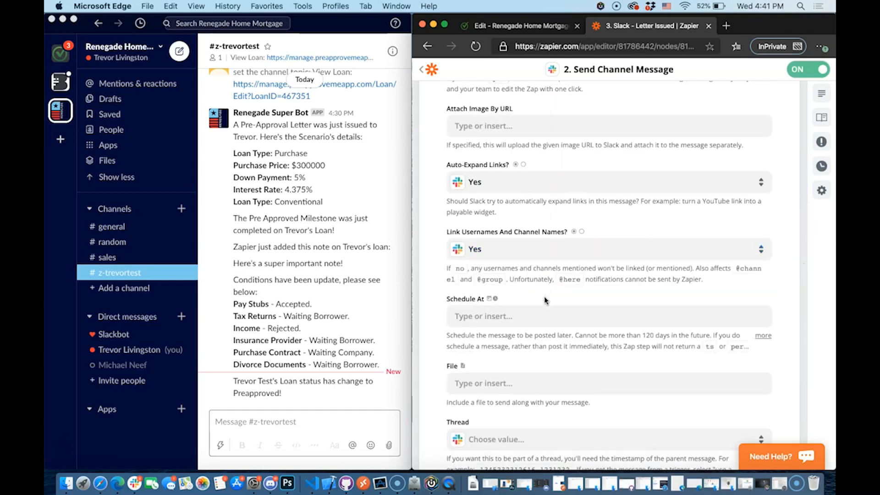
pyautogui.scroll(-1, 544, 300)
pyautogui.scroll(-1, 542, 339)
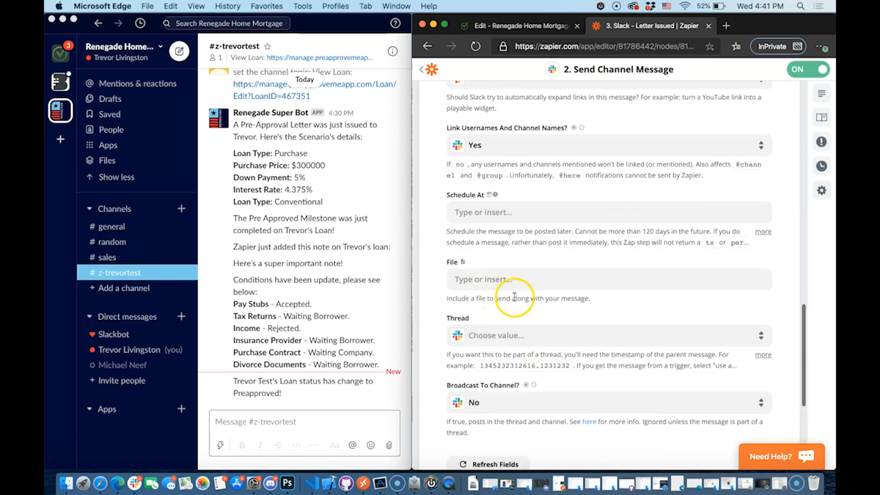
pyautogui.scroll(-2, 518, 412)
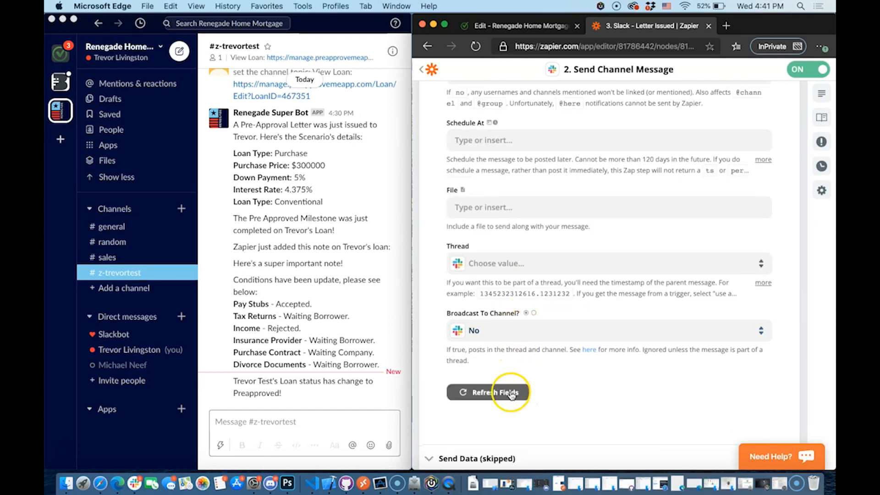
pyautogui.scroll(-2, 588, 396)
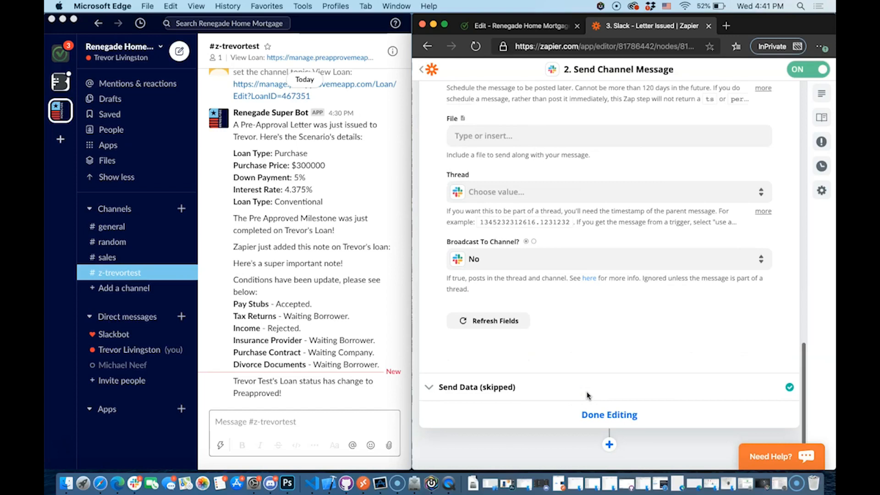
pyautogui.click(601, 414)
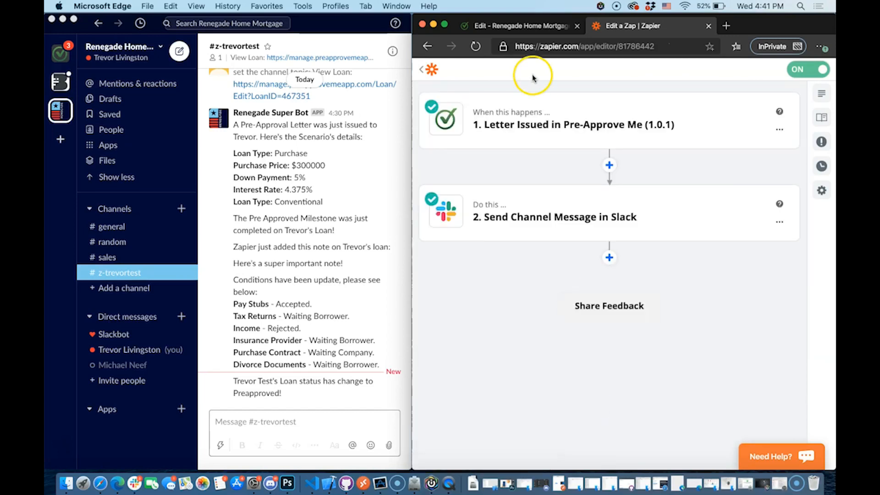
# Review the posted pre-approval message in Slack, then return to the Slack Integration zap list
pyautogui.click(305, 160)
pyautogui.moveTo(323, 202); pyautogui.dragTo(231, 125)
pyautogui.click(351, 176)
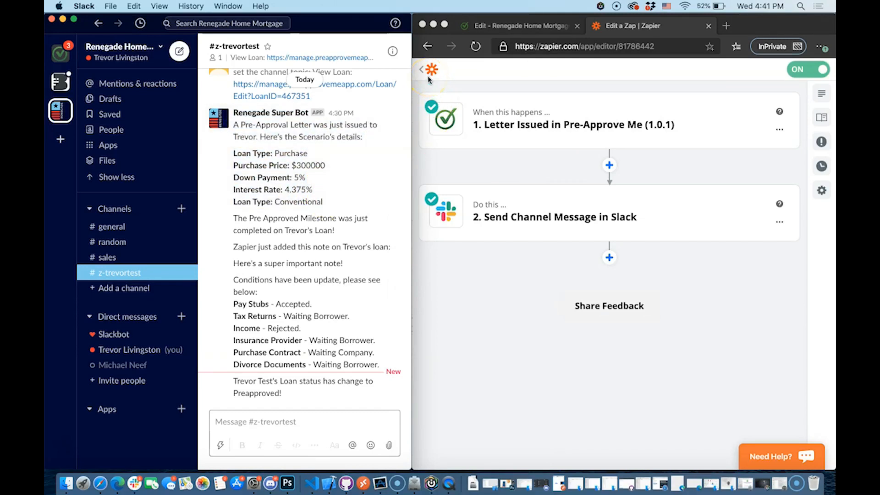
pyautogui.click(429, 78)
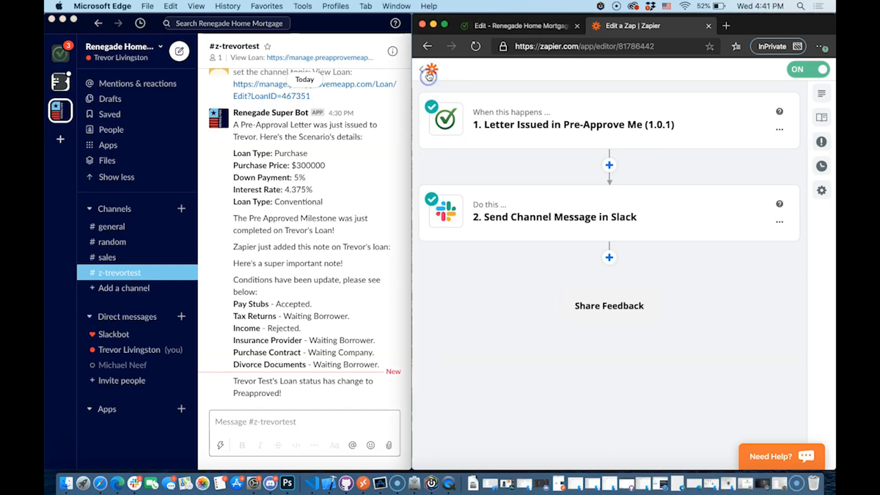
pyautogui.scroll(-3, 602, 241)
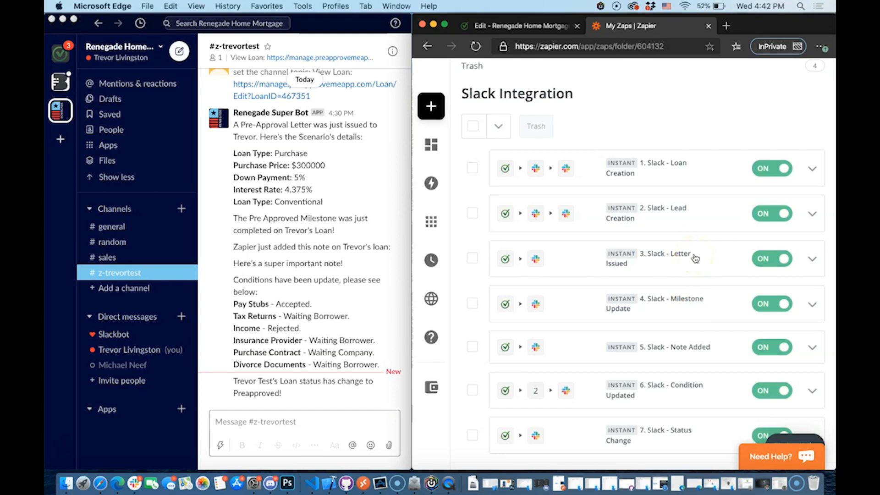
# Open the 4. Slack - Milestone Update zap and check its Milestone Completed trigger
pyautogui.click(681, 299)
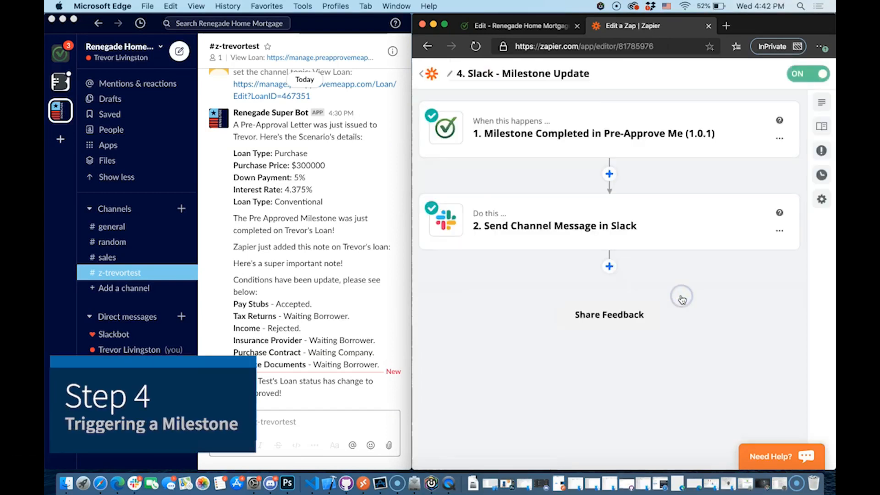
pyautogui.click(532, 133)
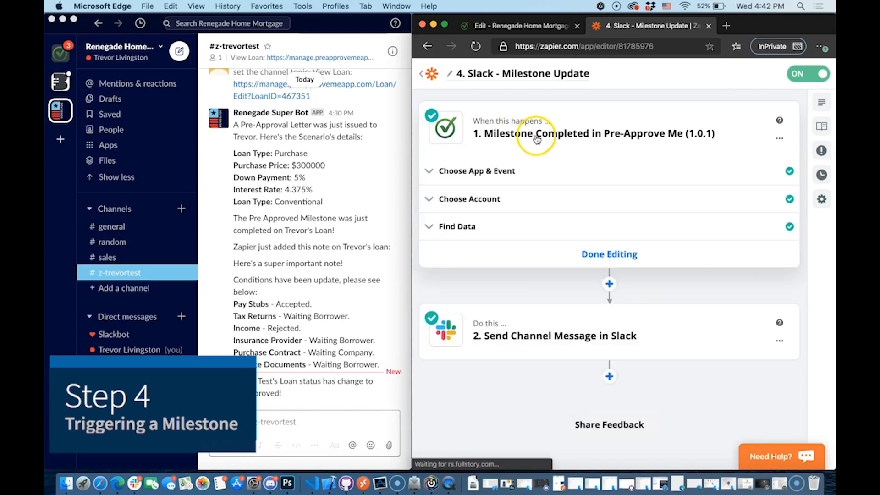
pyautogui.click(468, 162)
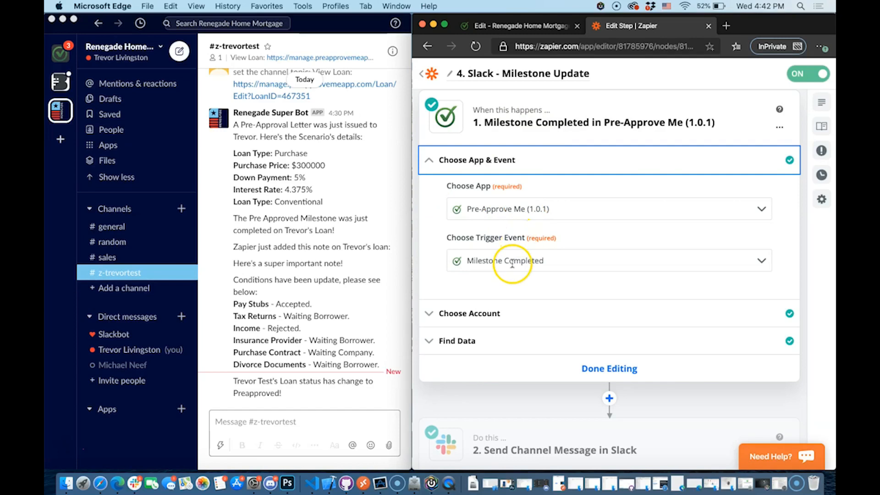
pyautogui.click(605, 365)
# Review the Slack message's channel name, built from borrower names with a z- prefix
pyautogui.click(576, 231)
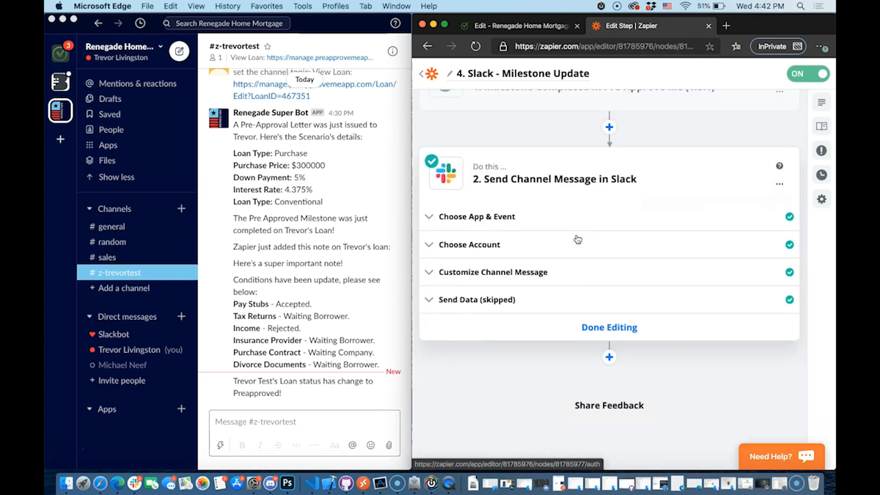
pyautogui.click(530, 272)
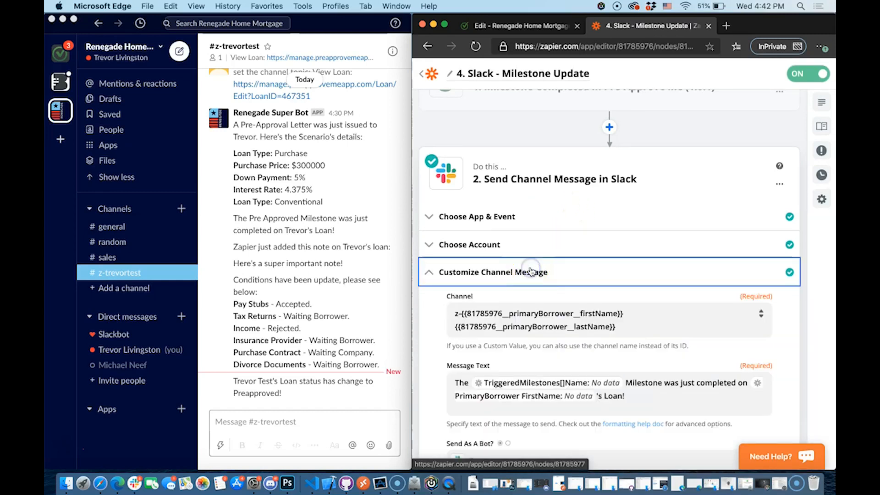
pyautogui.click(435, 245)
pyautogui.click(623, 264)
pyautogui.click(463, 252)
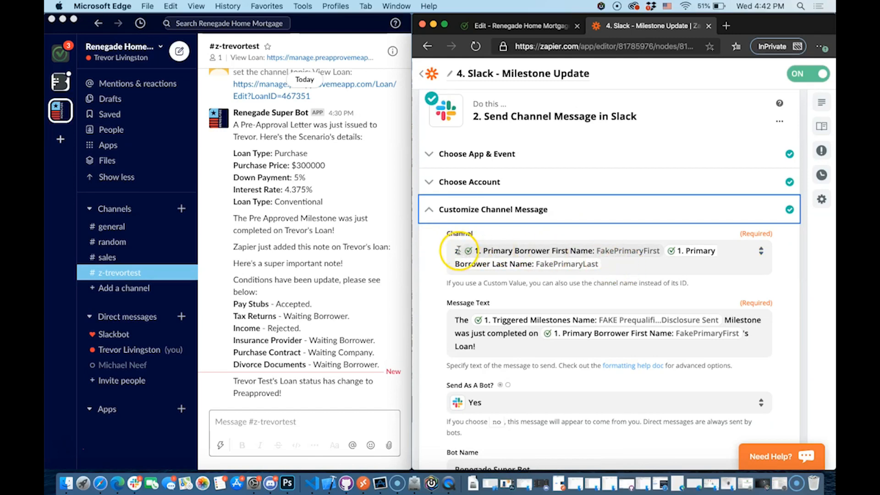
pyautogui.scroll(-2, 462, 256)
pyautogui.click(477, 307)
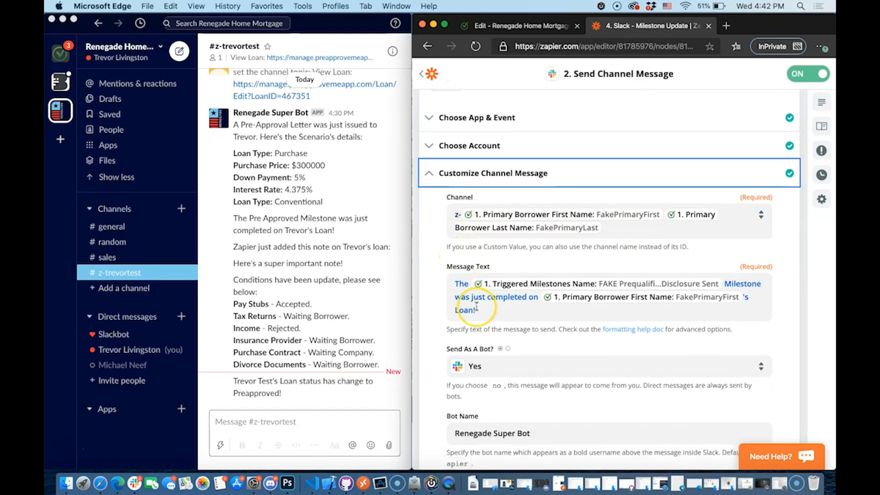
pyautogui.scroll(-3, 476, 307)
pyautogui.click(482, 290)
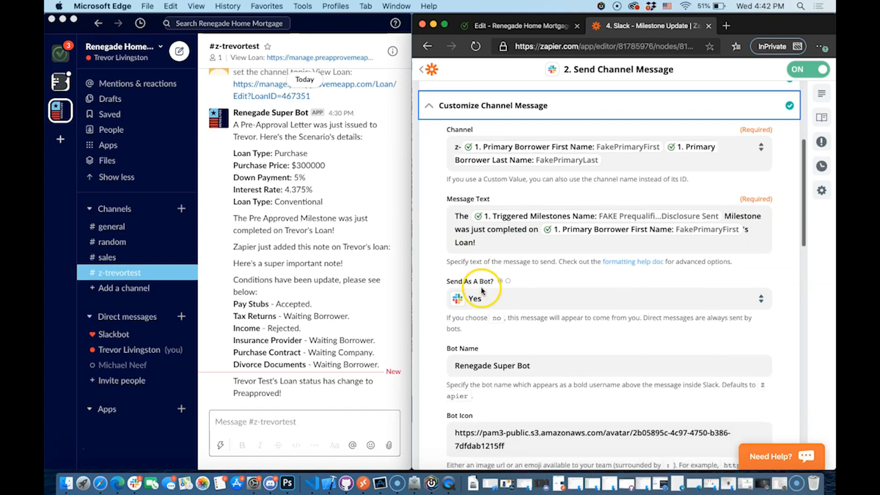
# Check the message text's Triggered Milestones Name and borrower first name fields, then return to the zap list
pyautogui.click(459, 215)
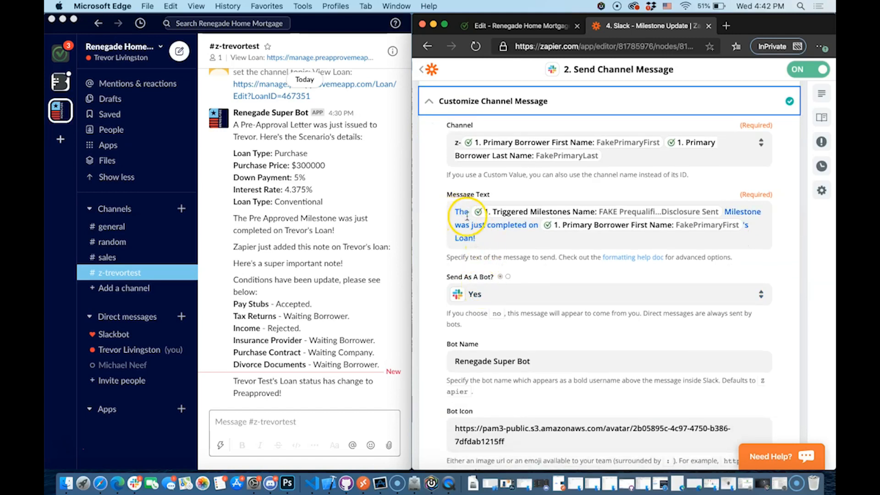
pyautogui.click(495, 216)
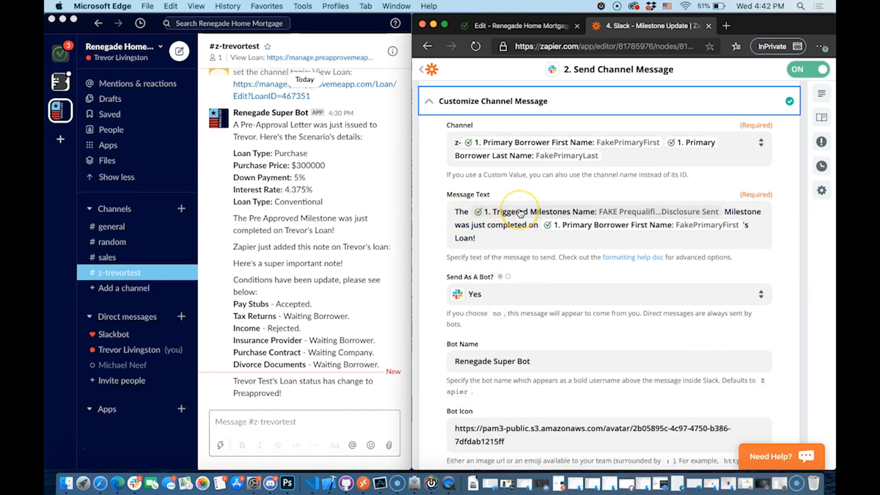
pyautogui.click(670, 227)
pyautogui.click(670, 228)
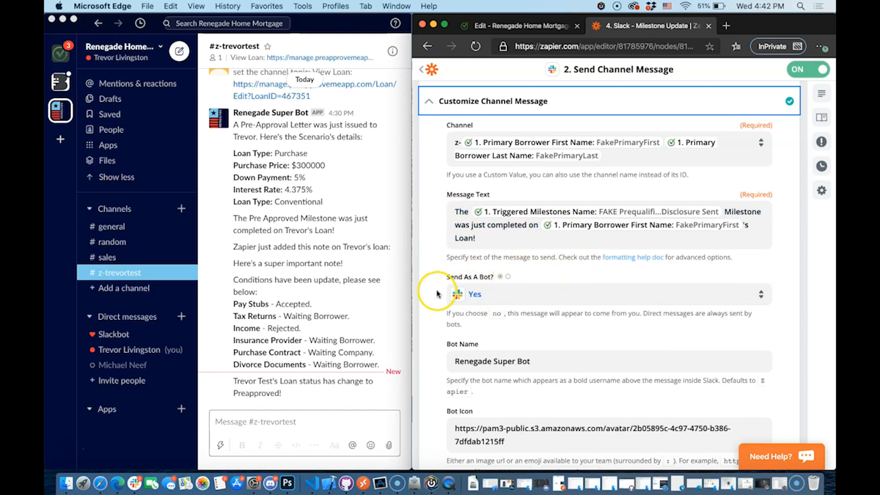
pyautogui.scroll(-2, 504, 291)
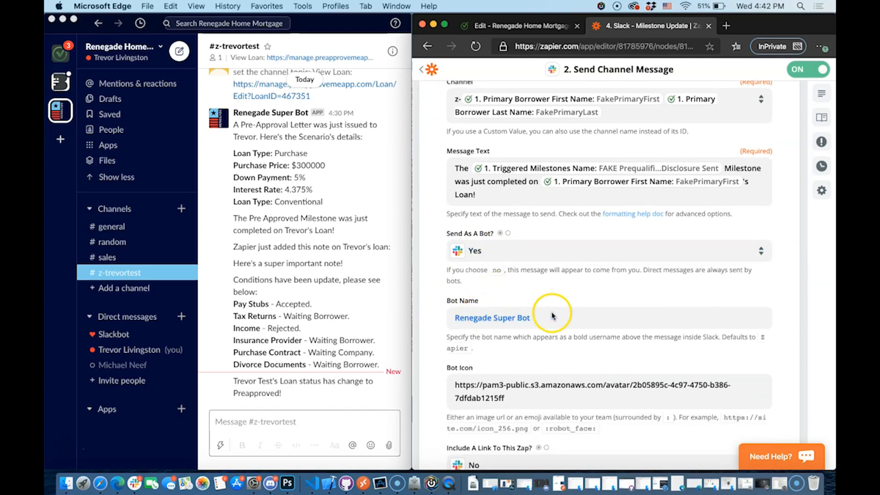
pyautogui.scroll(-5, 552, 315)
pyautogui.scroll(-10, 523, 359)
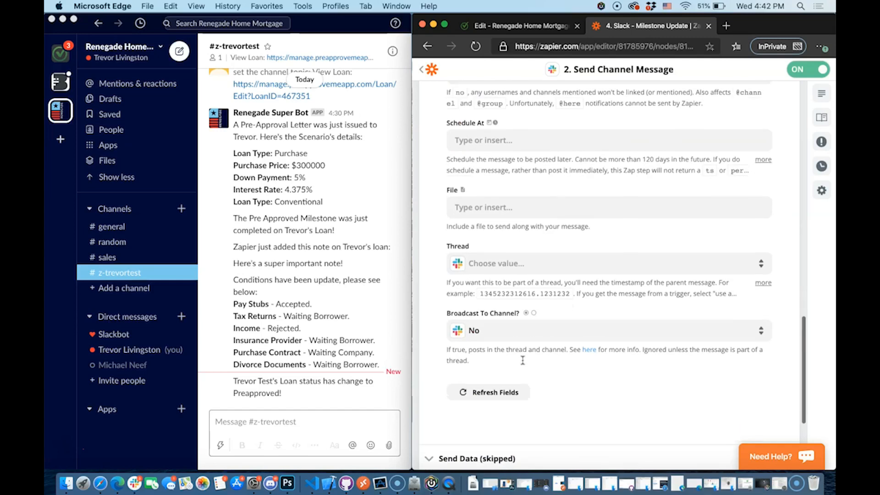
pyautogui.scroll(15, 523, 359)
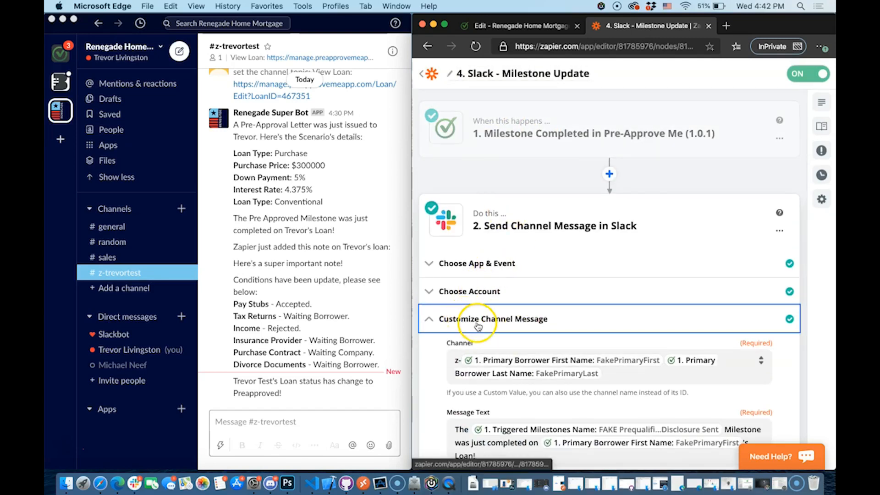
pyautogui.scroll(-2, 481, 328)
pyautogui.scroll(-10, 501, 366)
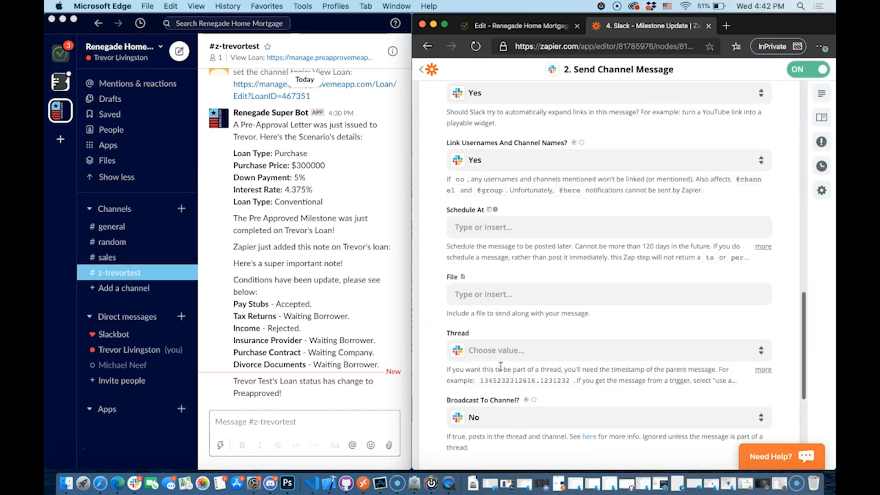
pyautogui.click(428, 70)
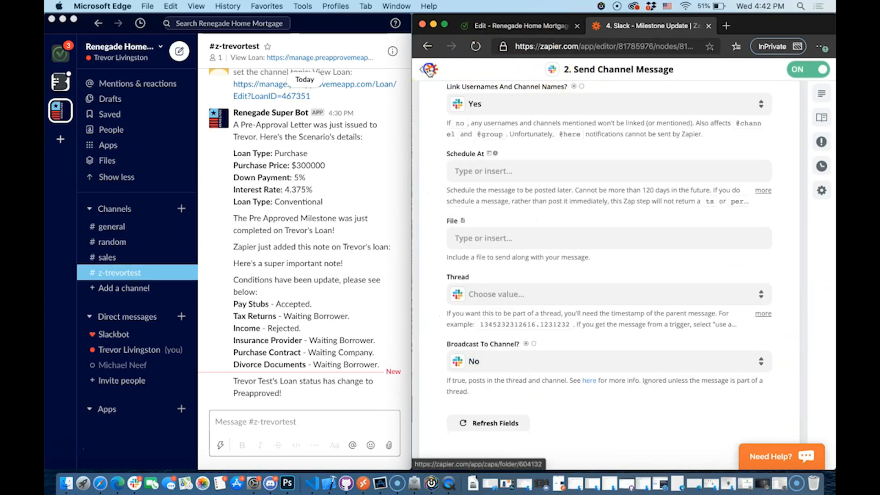
pyautogui.scroll(-3, 677, 202)
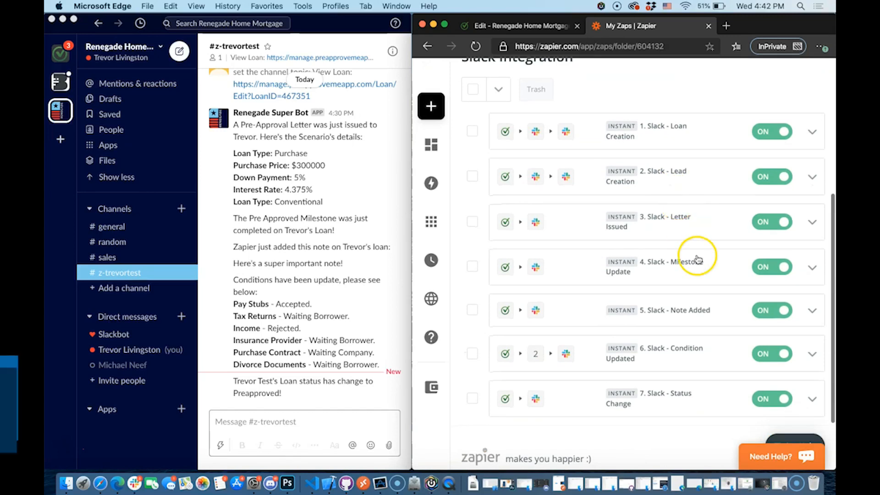
# Open the 5. Slack - Note Added zap and review its Note Added trigger settings
pyautogui.click(707, 306)
pyautogui.click(622, 139)
pyautogui.click(546, 163)
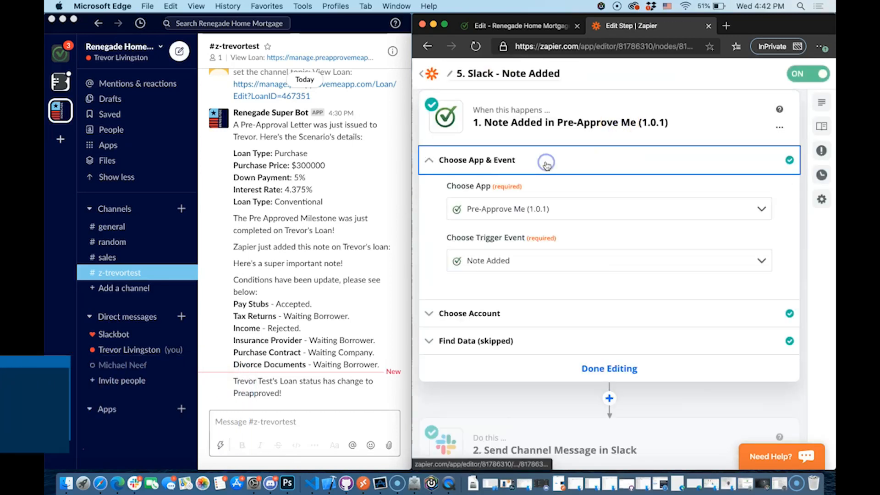
pyautogui.scroll(-3, 496, 253)
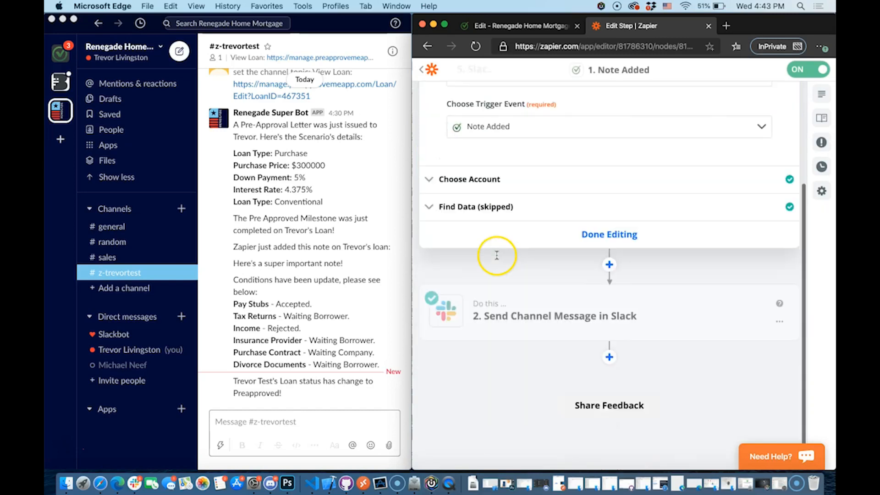
# Review the Slack channel message text that includes the note, then finish editing
pyautogui.click(514, 298)
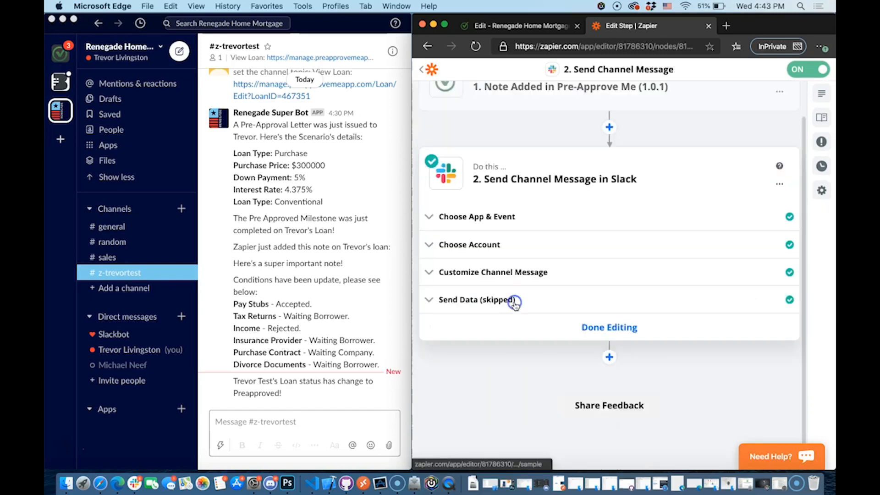
pyautogui.click(498, 274)
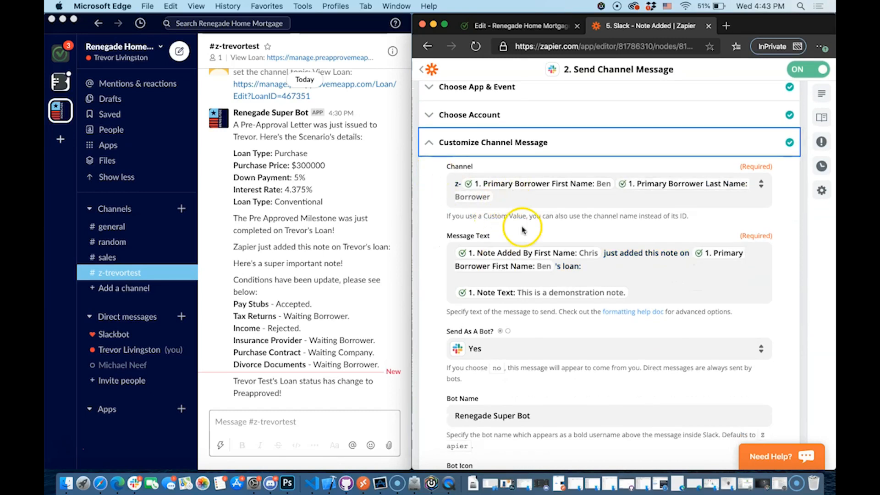
pyautogui.click(500, 262)
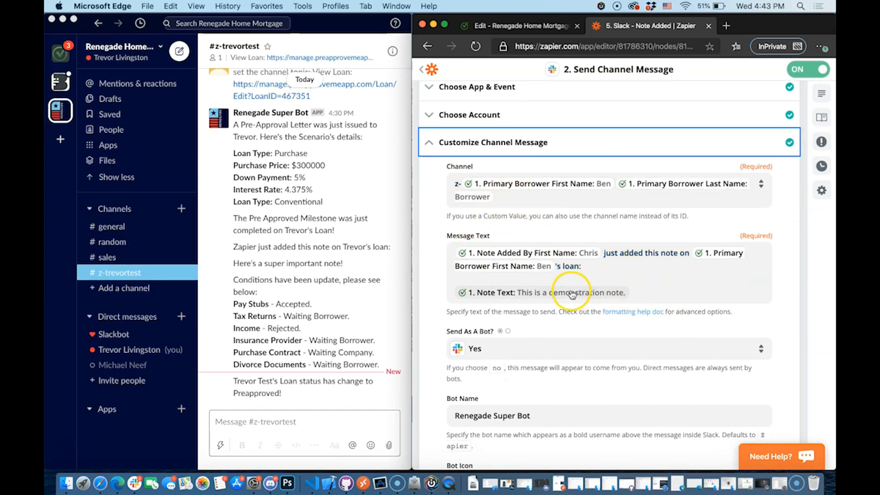
pyautogui.scroll(-1, 625, 275)
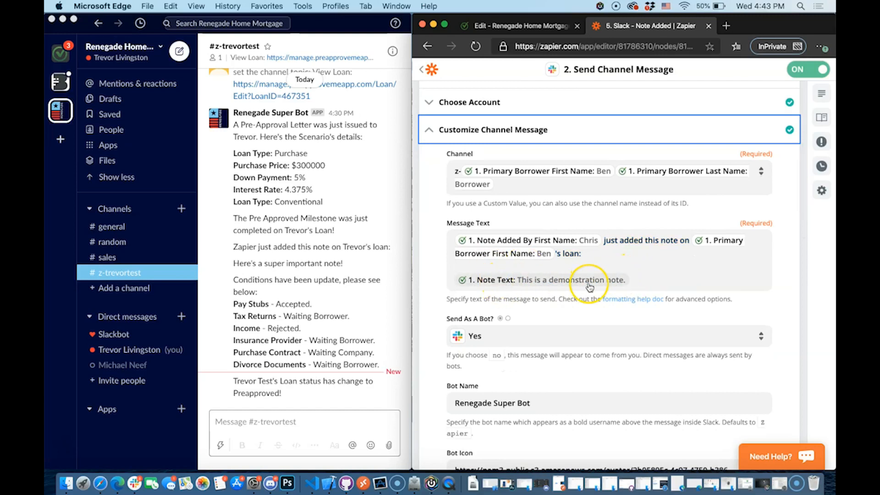
pyautogui.click(640, 264)
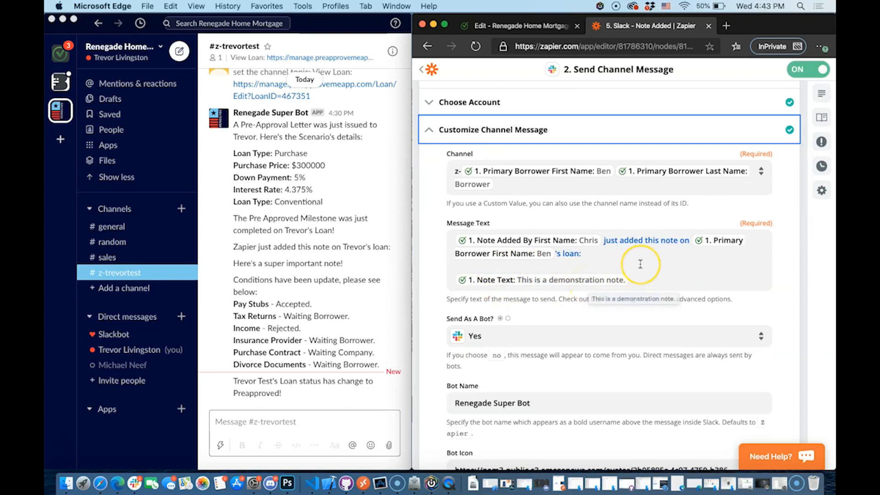
pyautogui.scroll(-5, 640, 264)
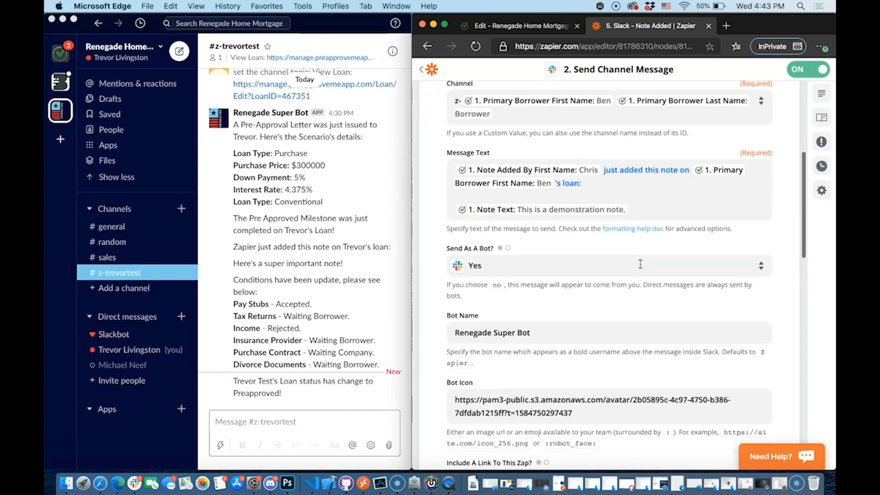
pyautogui.click(571, 280)
pyautogui.scroll(-15, 570, 281)
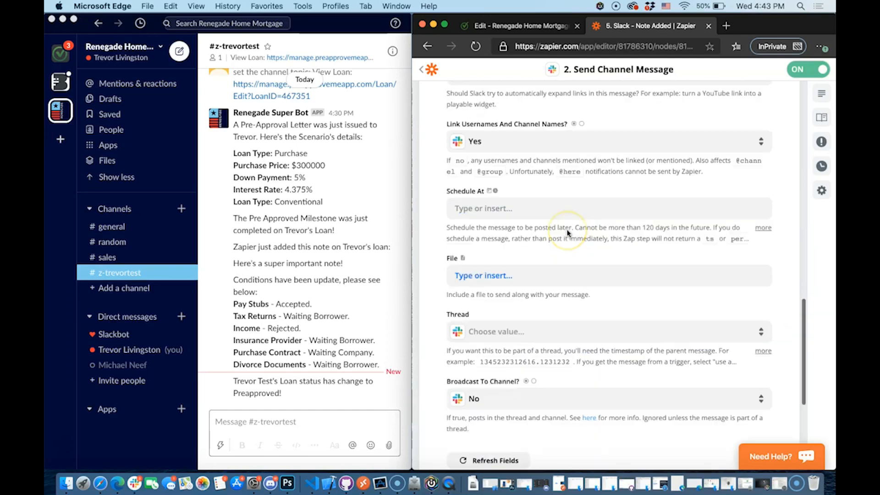
pyautogui.scroll(-15, 567, 233)
pyautogui.click(582, 320)
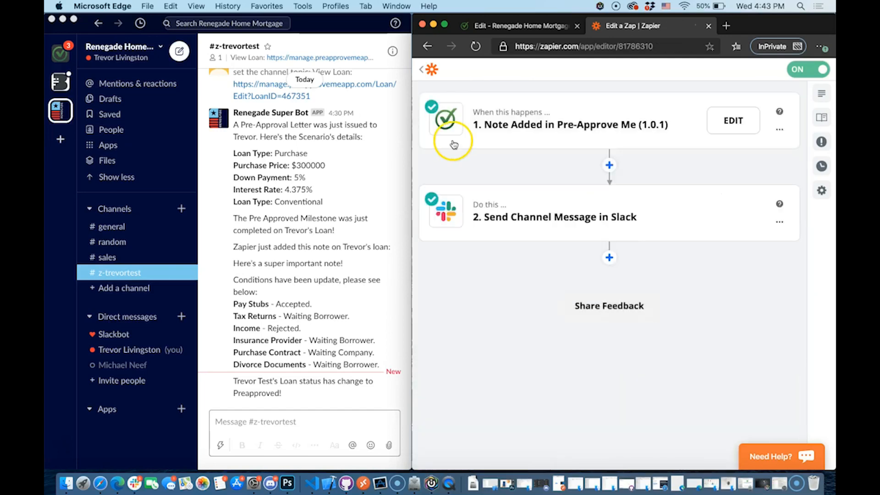
# Return to the Slack Integration zap list, then switch to the test loan's PreApproveMe page
pyautogui.click(421, 70)
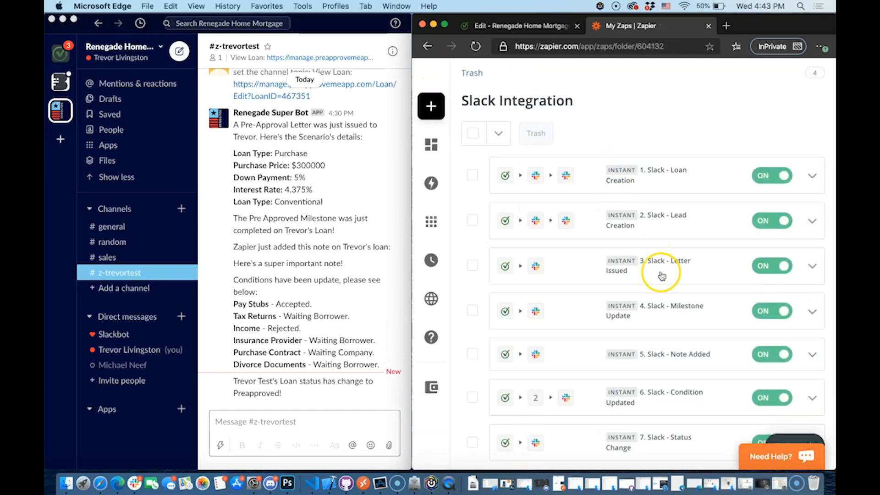
pyautogui.scroll(-2, 662, 275)
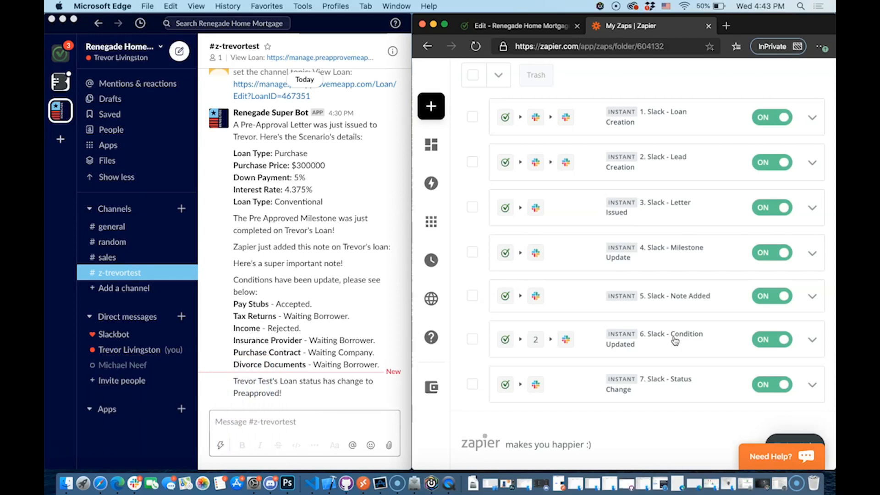
pyautogui.click(518, 26)
# View the test loan's conditions list in PreApproveMe, then go back to the Zapier zap list
pyautogui.scroll(-1, 596, 367)
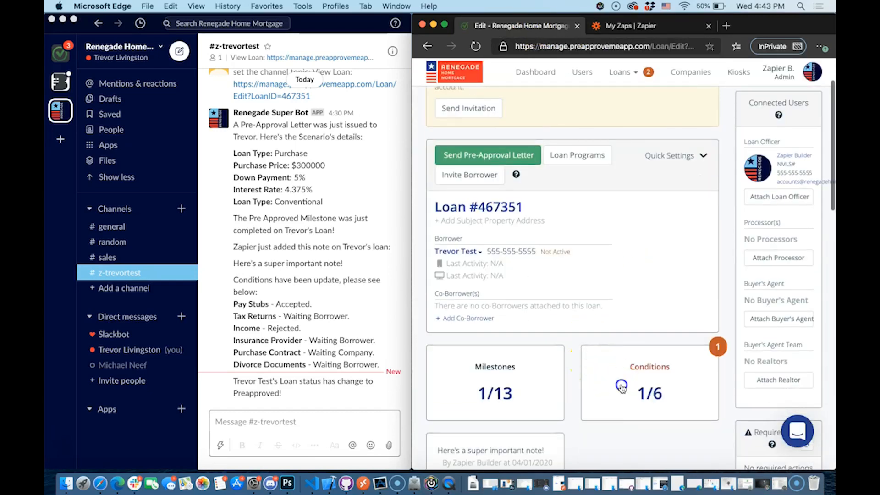
pyautogui.click(622, 386)
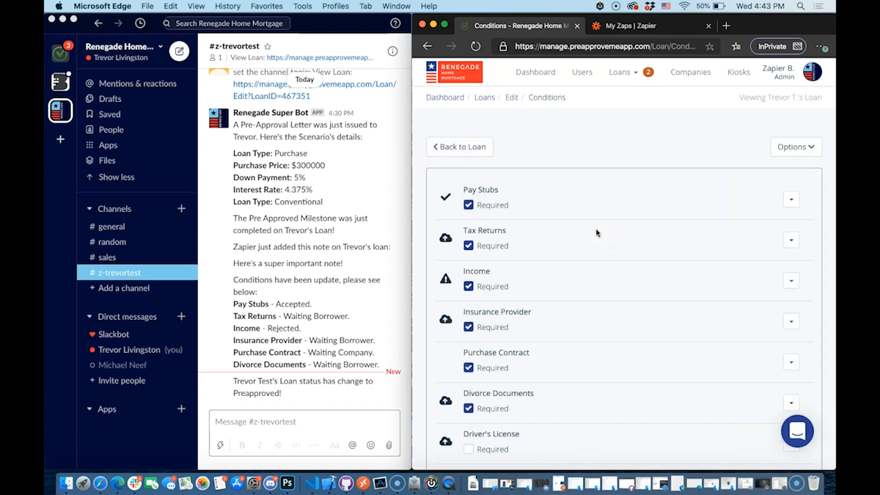
pyautogui.scroll(-2, 633, 275)
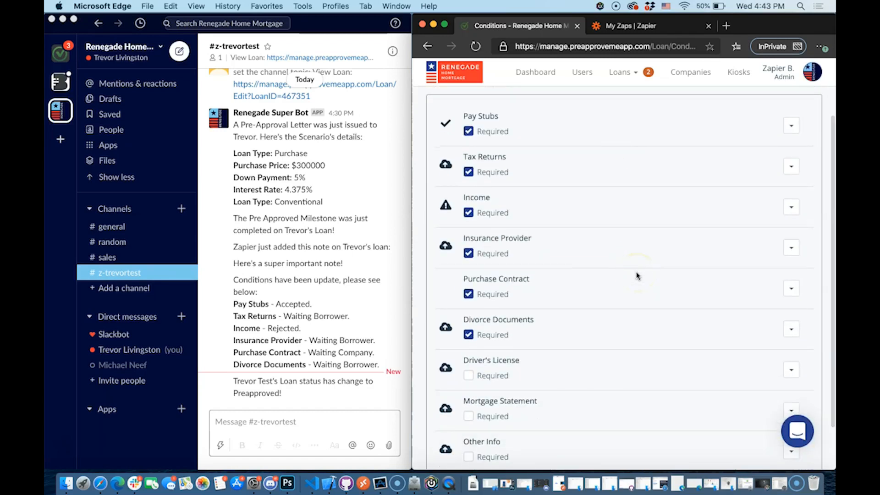
pyautogui.click(626, 28)
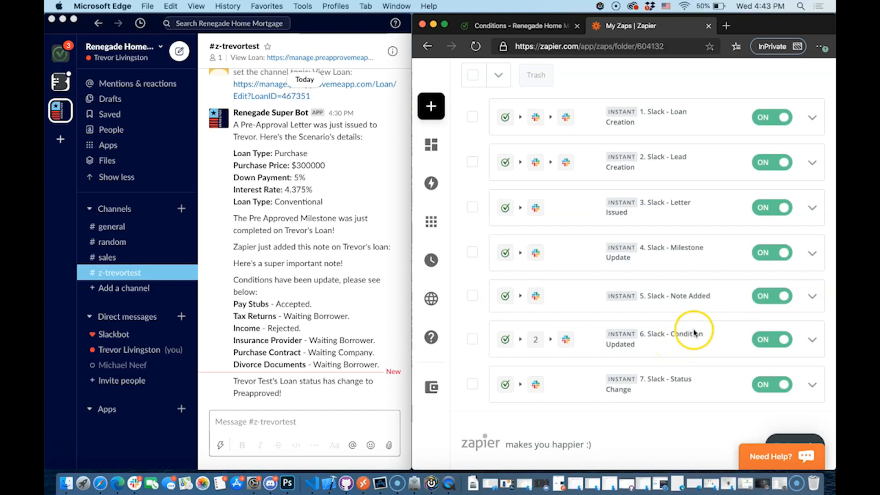
# Edit the 6. Condition Updated zap and check its Condition Status Changed trigger settings
pyautogui.scroll(-1, 733, 329)
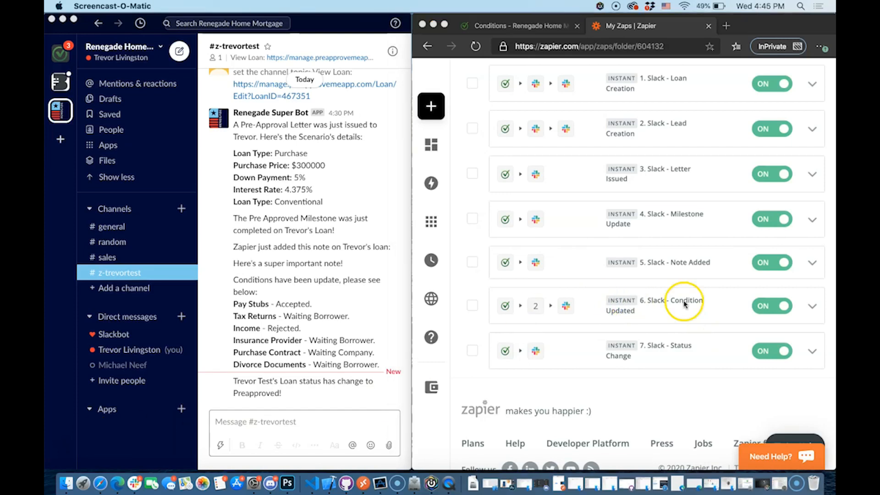
pyautogui.click(812, 305)
pyautogui.click(746, 324)
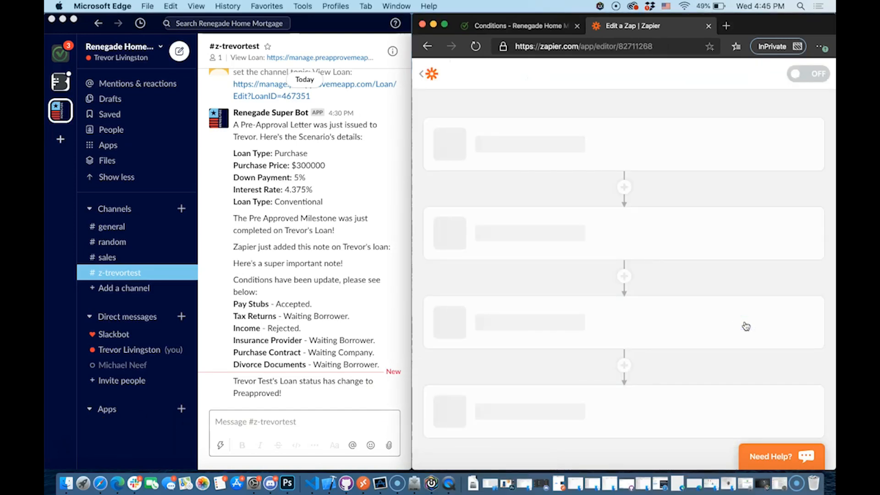
pyautogui.click(617, 126)
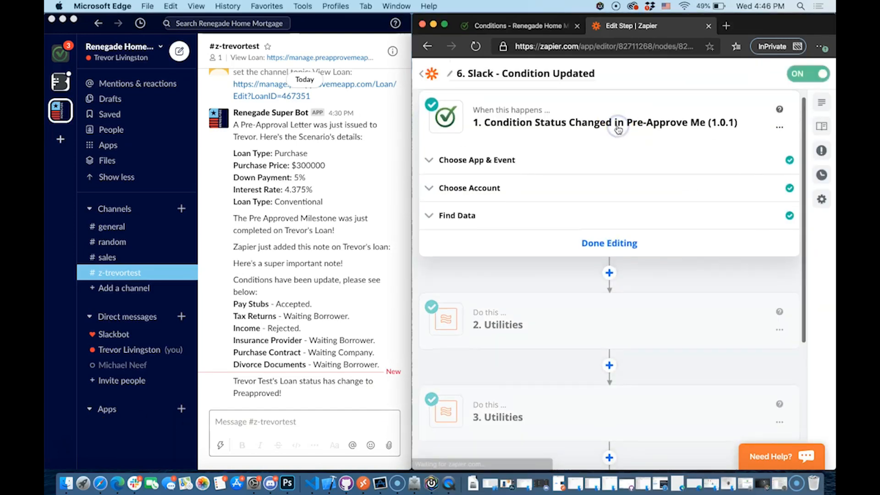
pyautogui.click(562, 166)
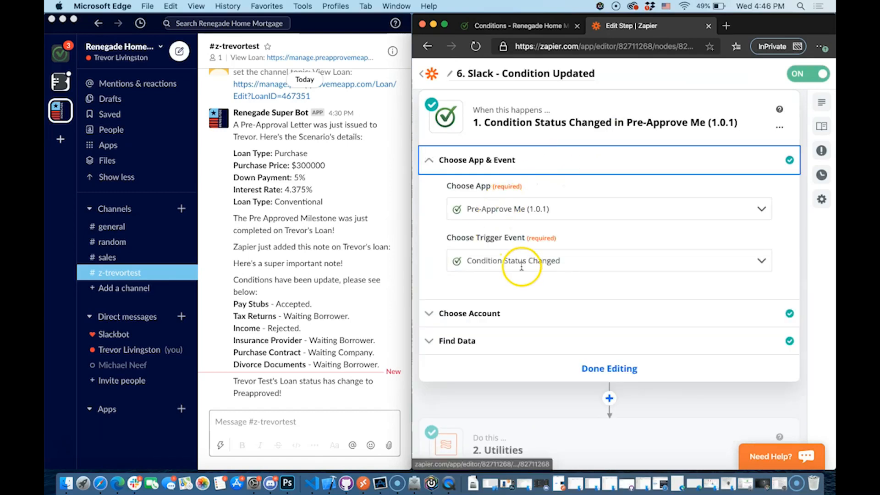
pyautogui.click(543, 156)
pyautogui.click(635, 243)
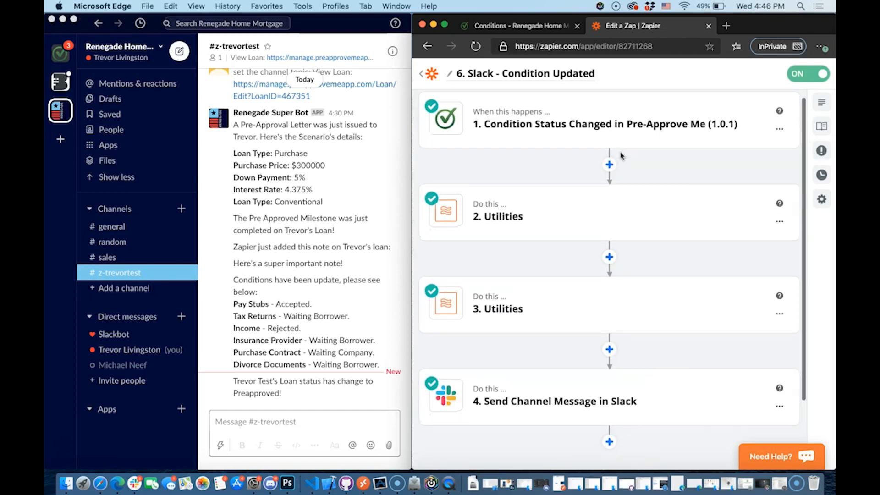
# Check the Pay Stubs line in Slack's condition update, then edit the Utilities step
pyautogui.scroll(-2, 541, 213)
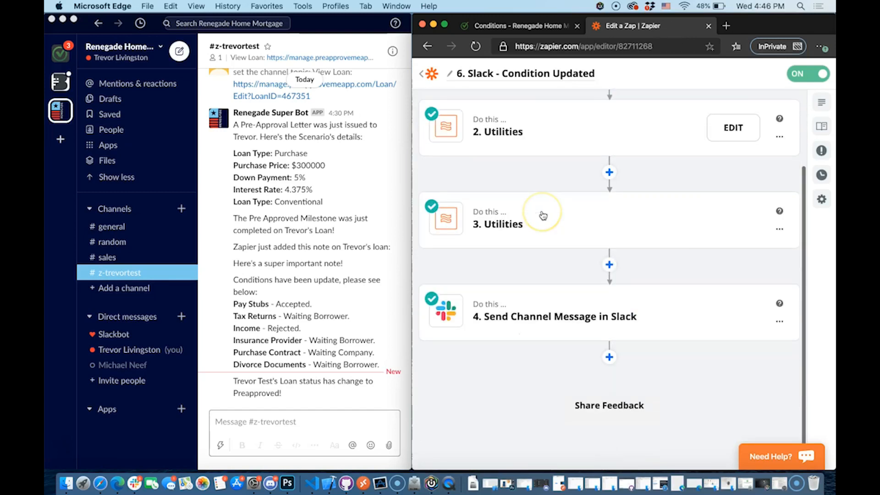
pyautogui.scroll(2, 543, 216)
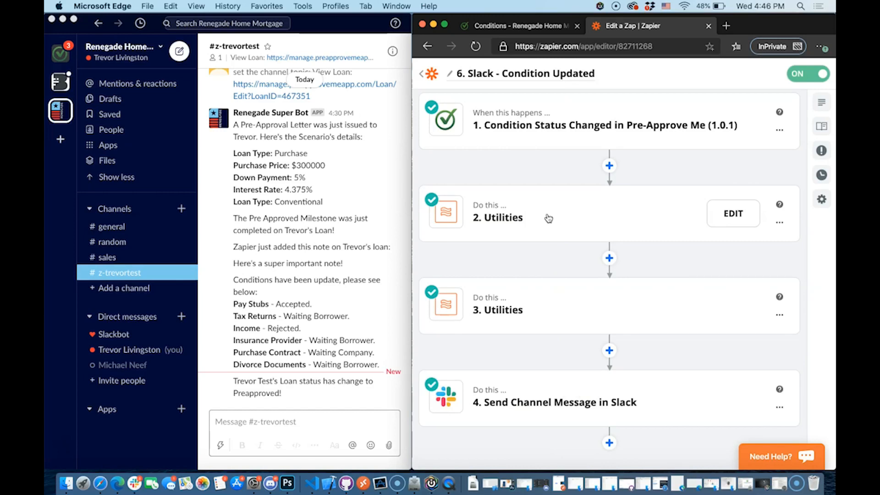
pyautogui.click(243, 298)
pyautogui.moveTo(234, 303); pyautogui.dragTo(311, 314)
pyautogui.click(237, 321)
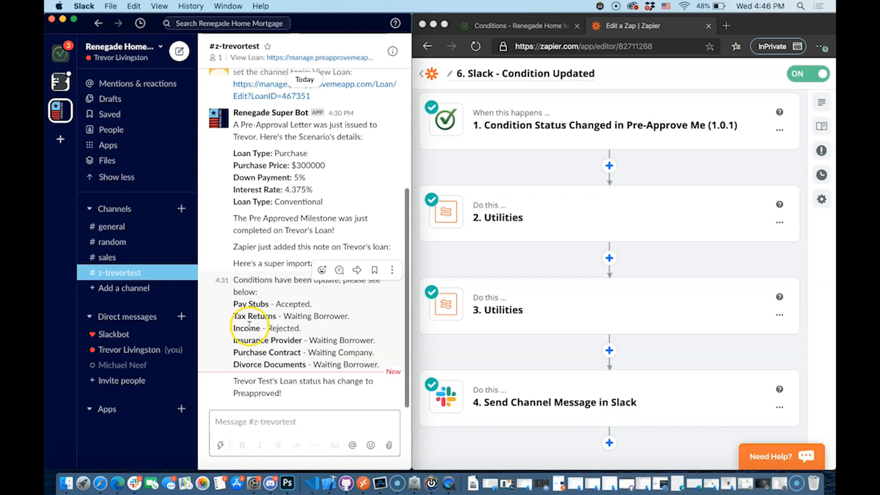
pyautogui.click(540, 151)
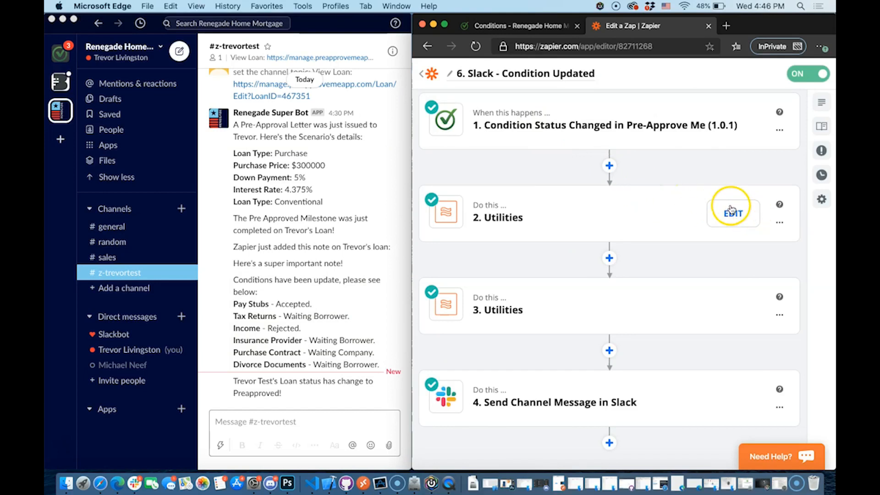
pyautogui.click(732, 211)
# Confirm step 2 runs Formatter by Zapier's Utilities event and show its Line Itemizer settings
pyautogui.click(517, 172)
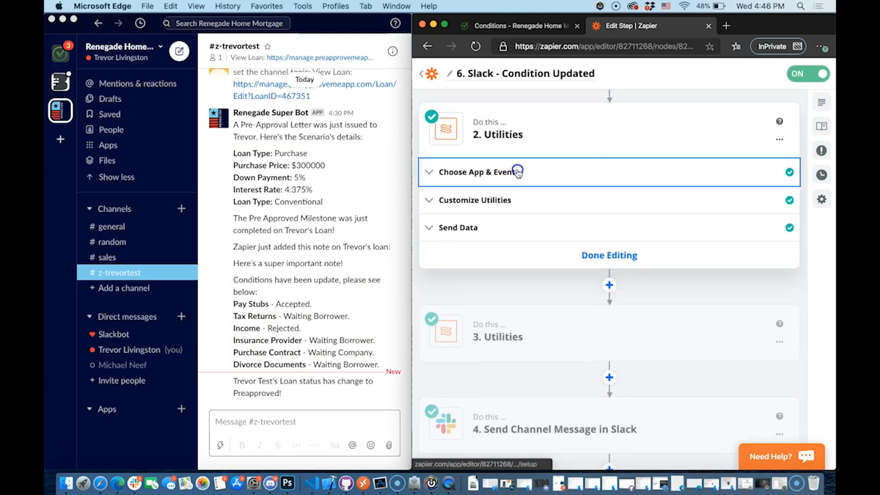
pyautogui.click(458, 173)
pyautogui.click(457, 173)
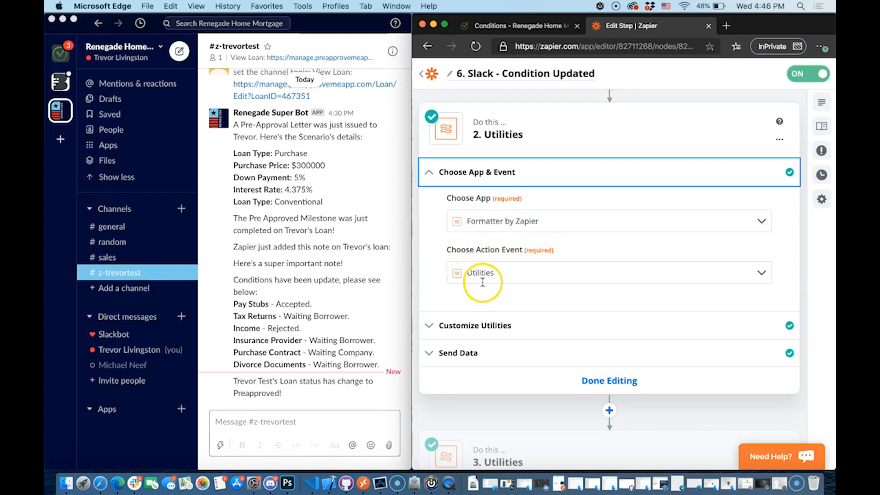
pyautogui.click(571, 132)
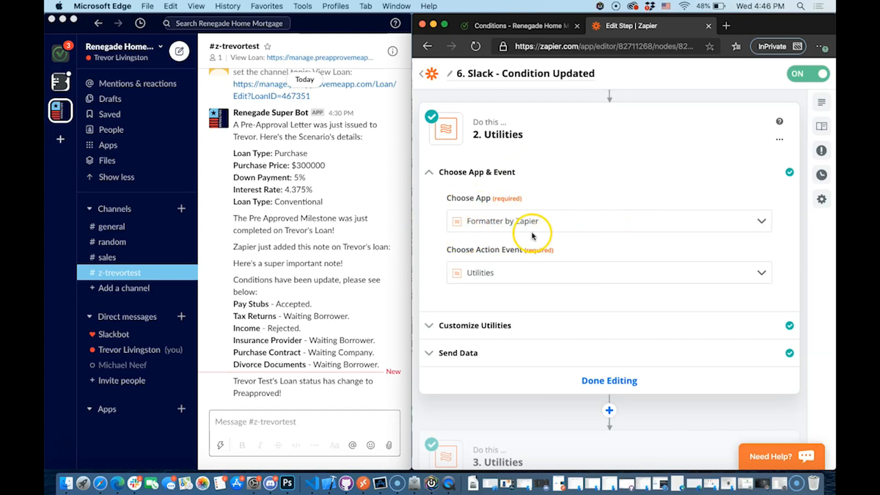
pyautogui.click(485, 324)
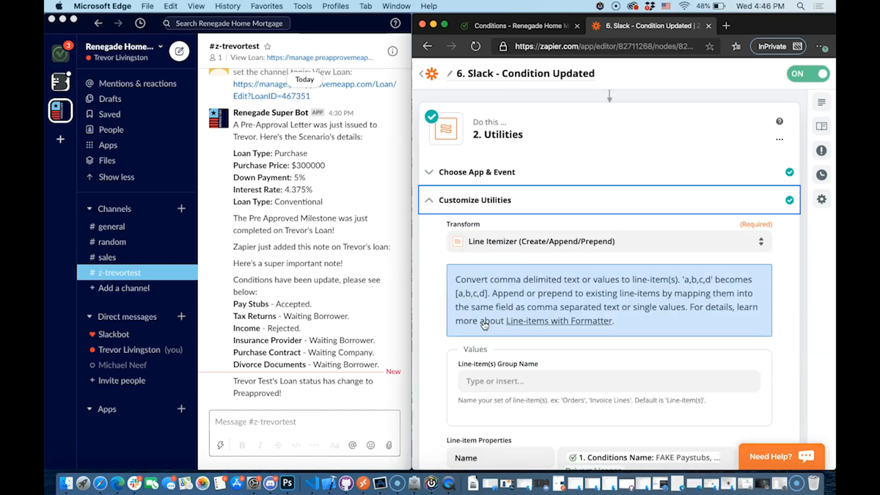
# Keep Line Itemizer as the transform and look over the group name's data choices
pyautogui.scroll(-3, 484, 325)
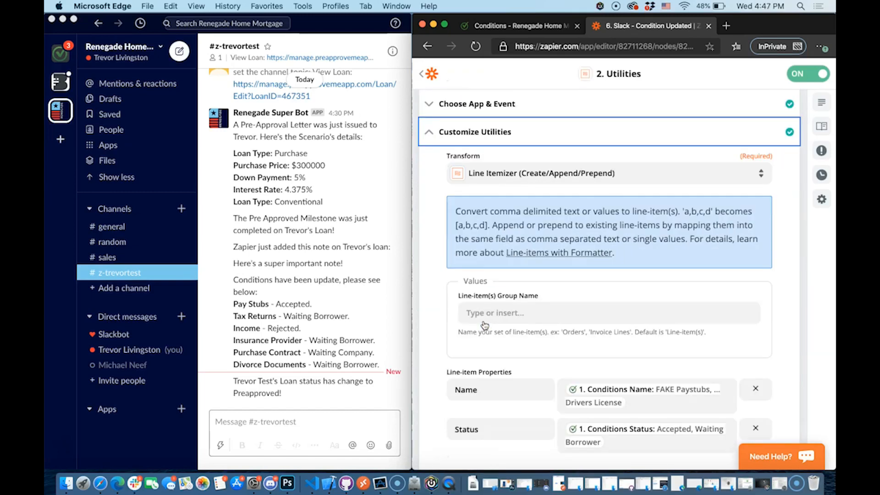
pyautogui.click(487, 165)
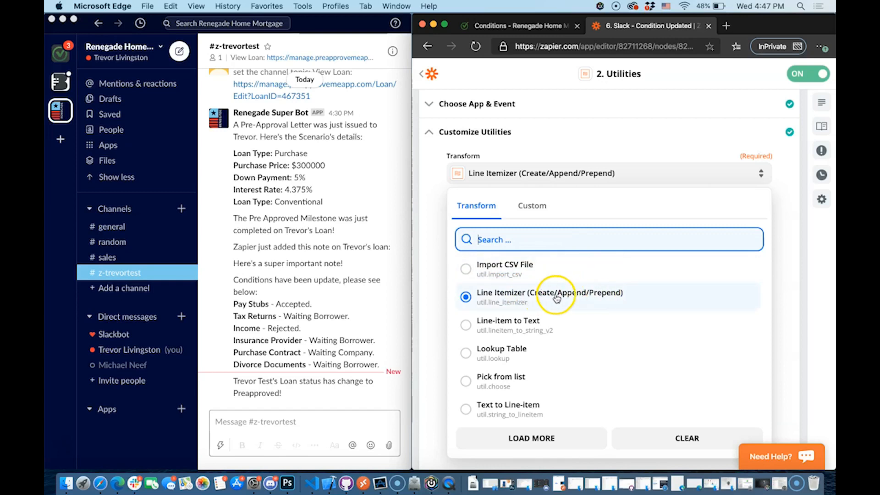
pyautogui.click(779, 274)
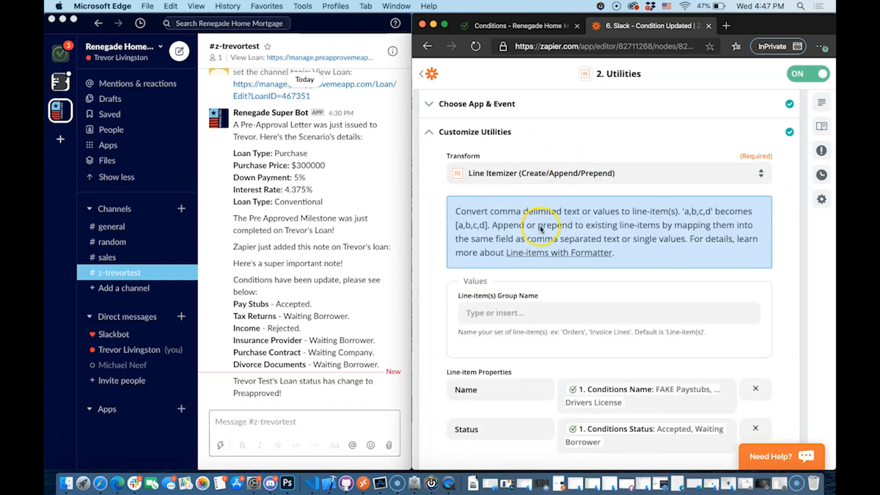
pyautogui.scroll(-2, 540, 226)
pyautogui.click(529, 260)
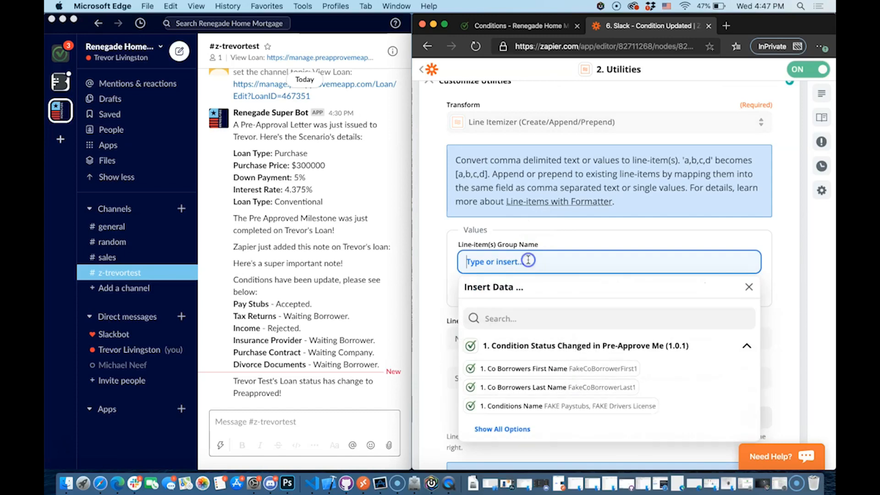
pyautogui.click(442, 269)
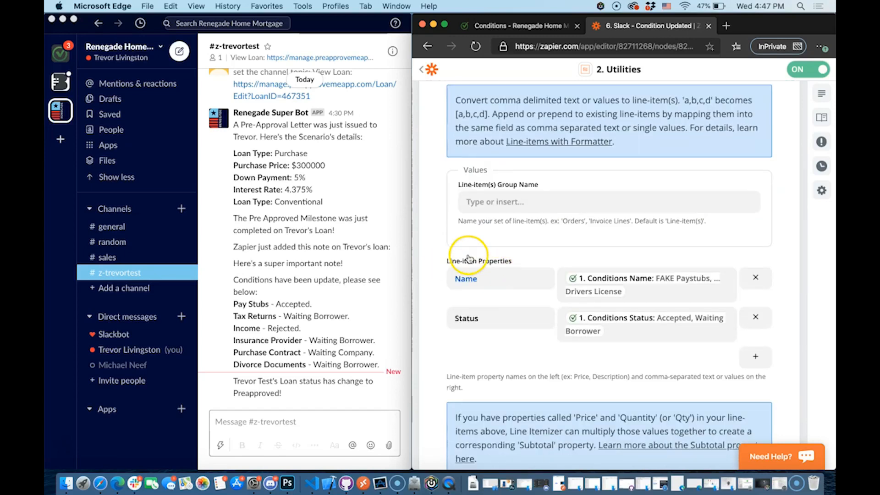
pyautogui.click(507, 282)
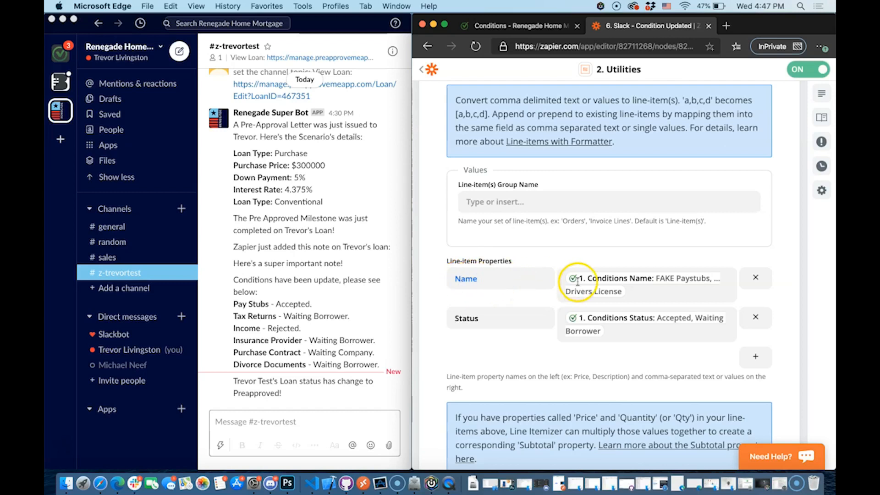
# Remap the Name property to 1. Conditions Name and remove the Status property
pyautogui.click(667, 293)
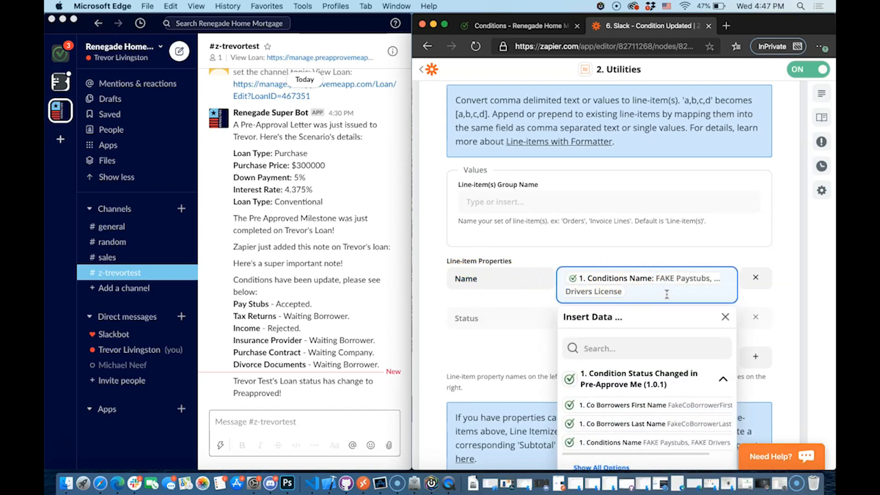
pyautogui.press('BackSpace')
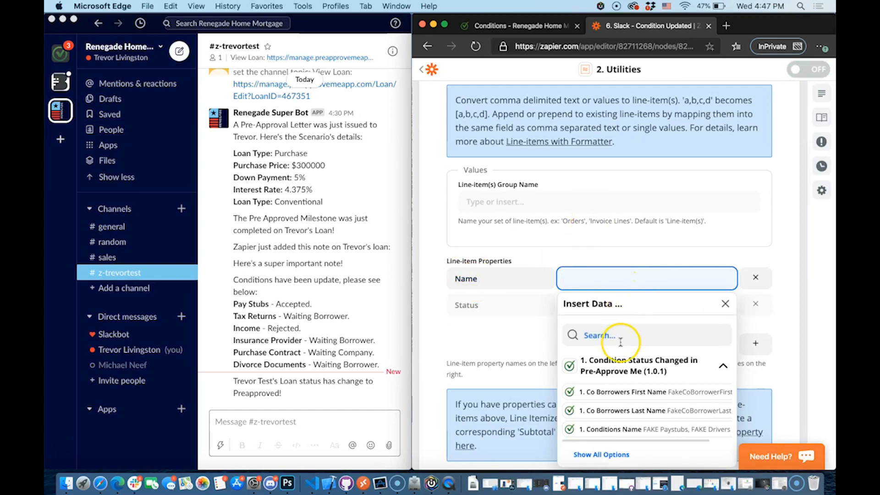
pyautogui.click(635, 334)
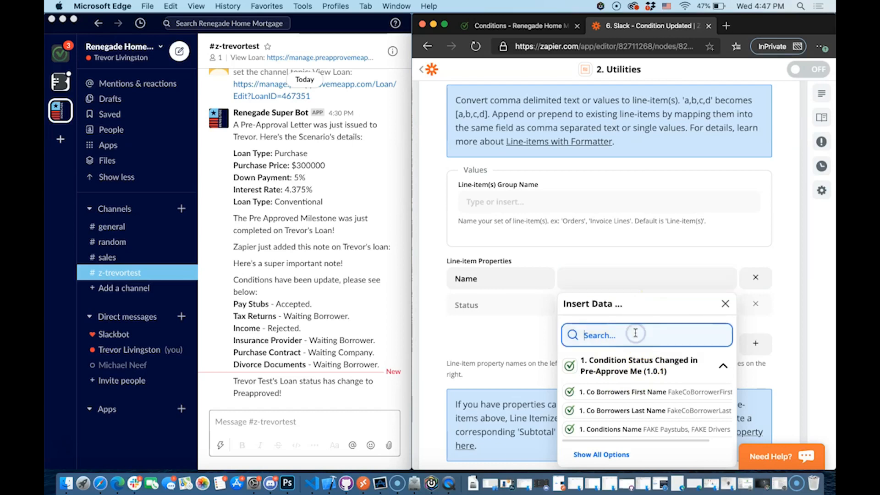
pyautogui.write('condition')
pyautogui.click(670, 364)
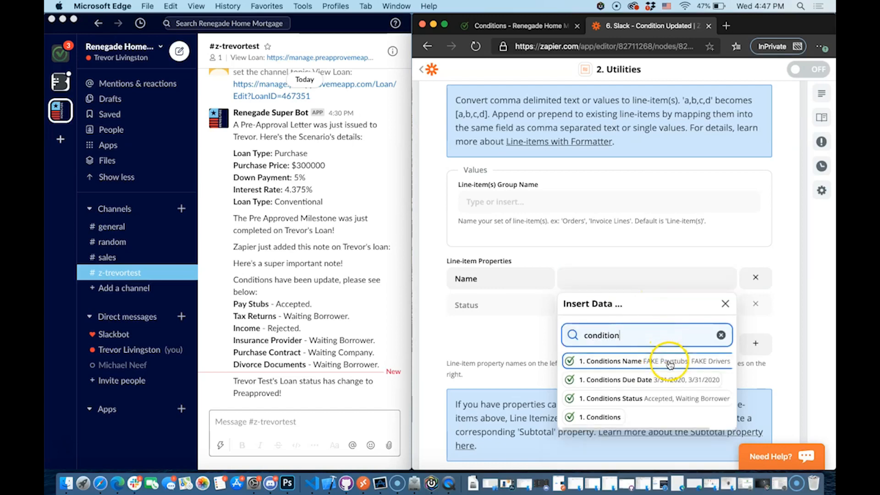
pyautogui.click(650, 412)
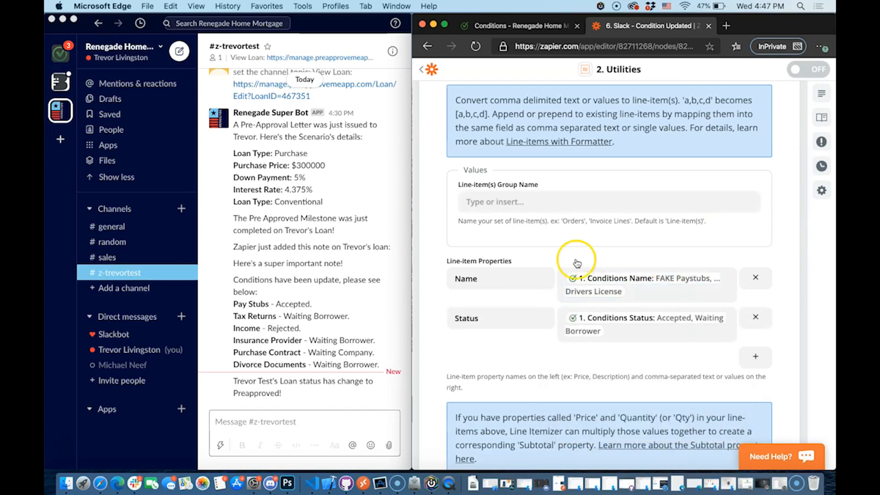
pyautogui.click(751, 356)
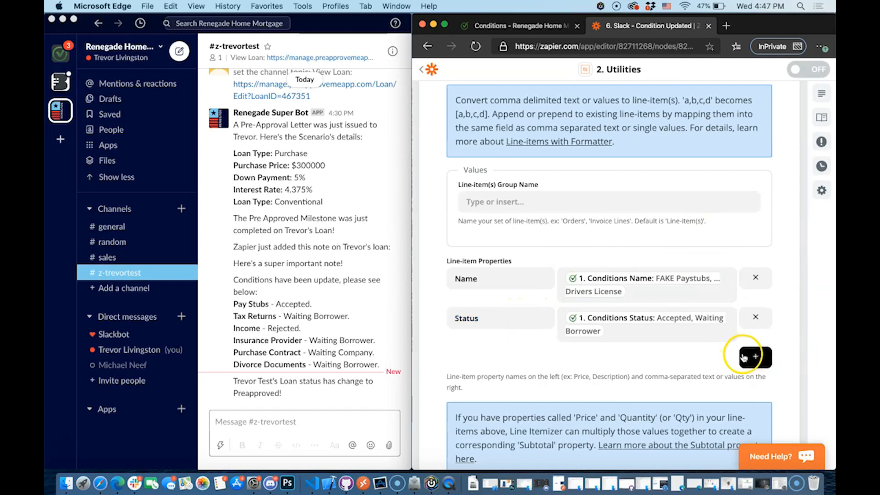
pyautogui.click(751, 322)
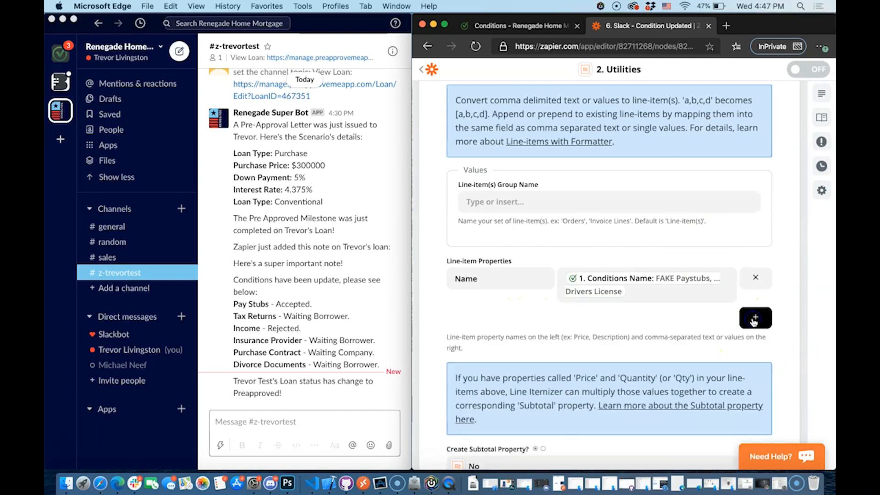
pyautogui.click(673, 291)
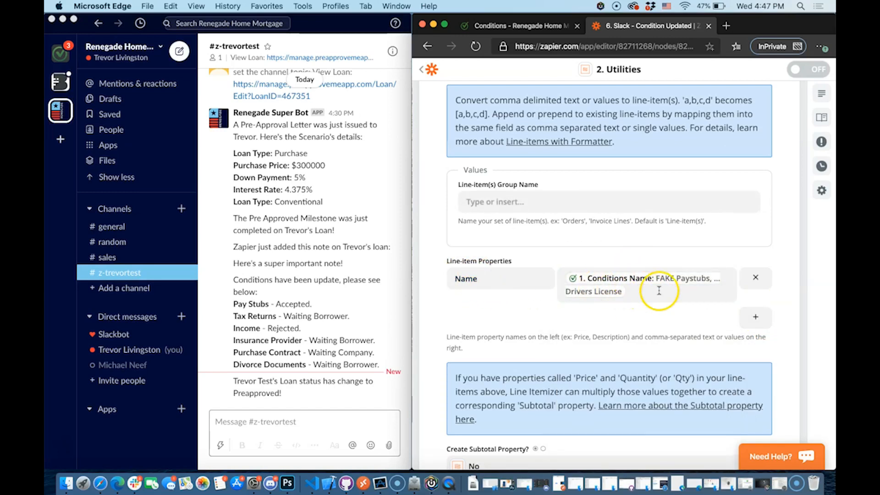
# Add a Status line-item property mapped to 1. Conditions Status
pyautogui.click(755, 316)
pyautogui.click(550, 316)
pyautogui.write('Status')
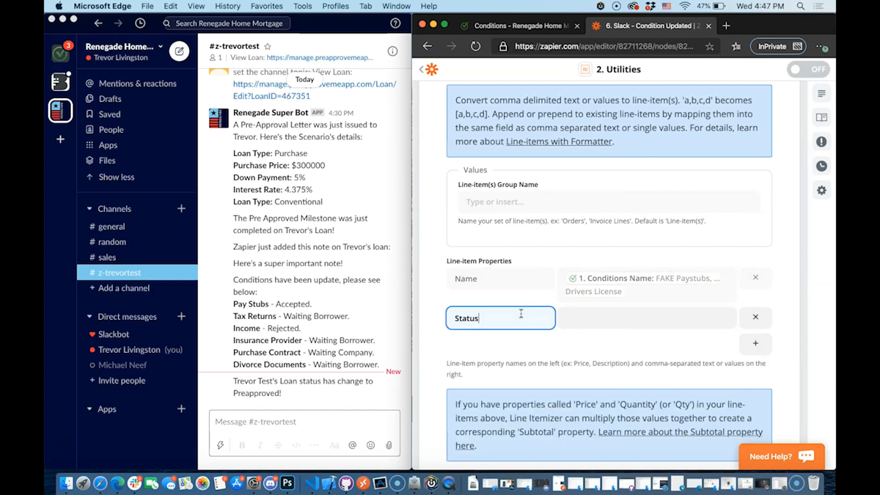
pyautogui.click(614, 317)
pyautogui.click(621, 375)
pyautogui.write('conditio')
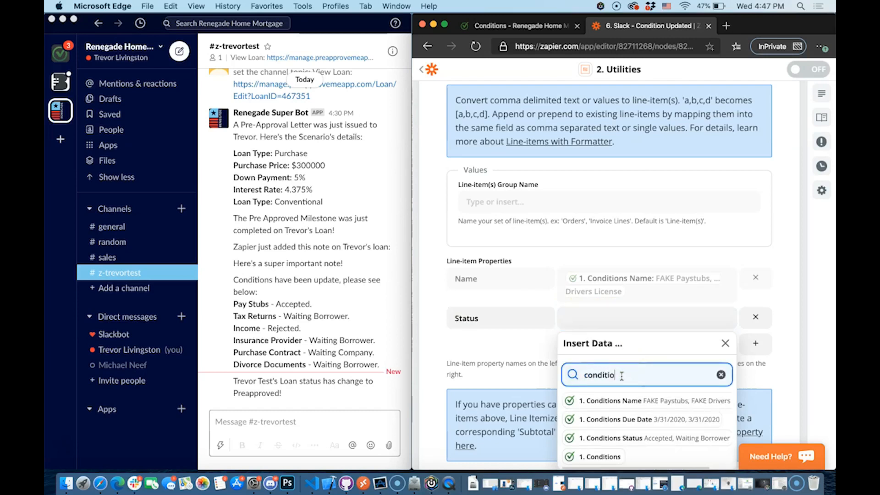
pyautogui.click(656, 438)
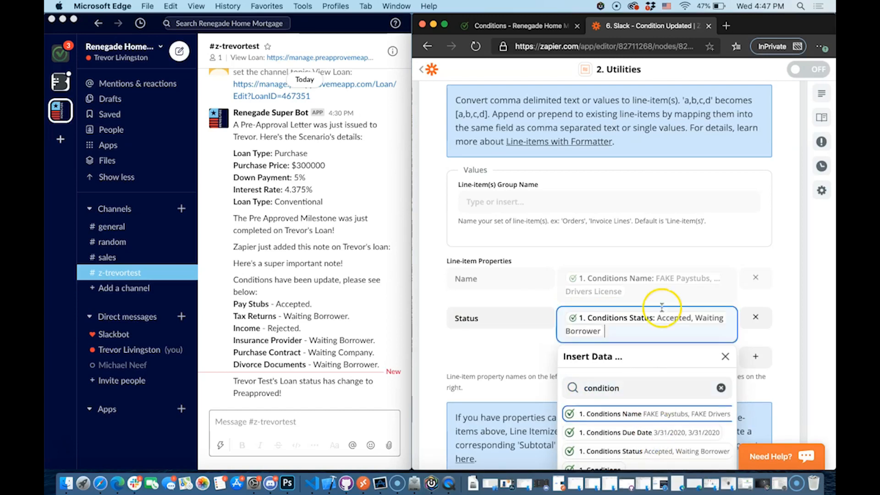
pyautogui.click(800, 295)
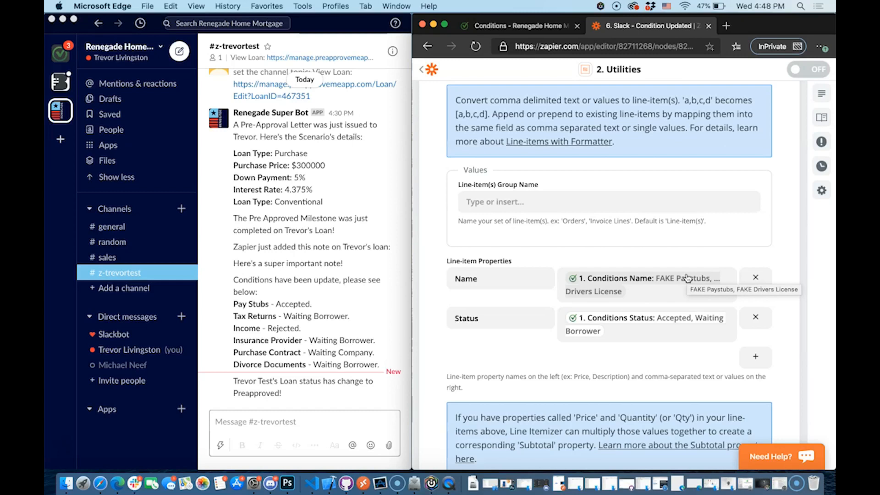
# Test the formatter, which outputs FAKE Paystubs and FAKE Drivers License line items
pyautogui.click(503, 278)
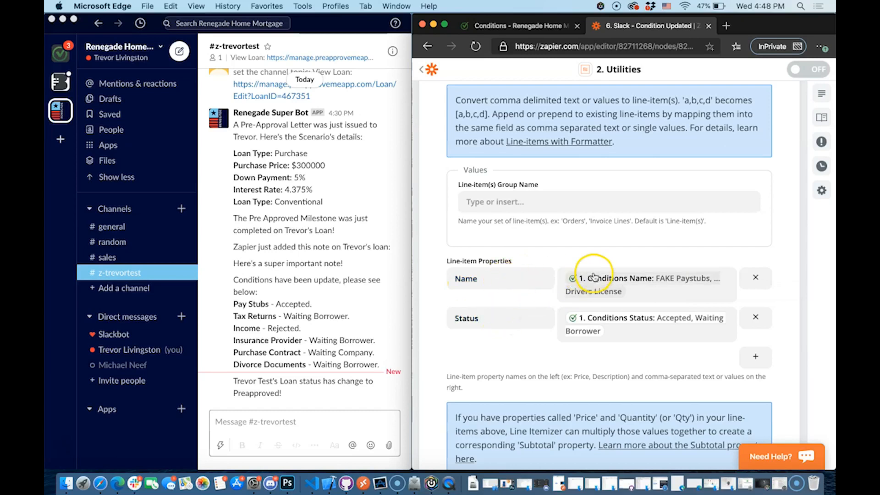
pyautogui.scroll(-3, 610, 322)
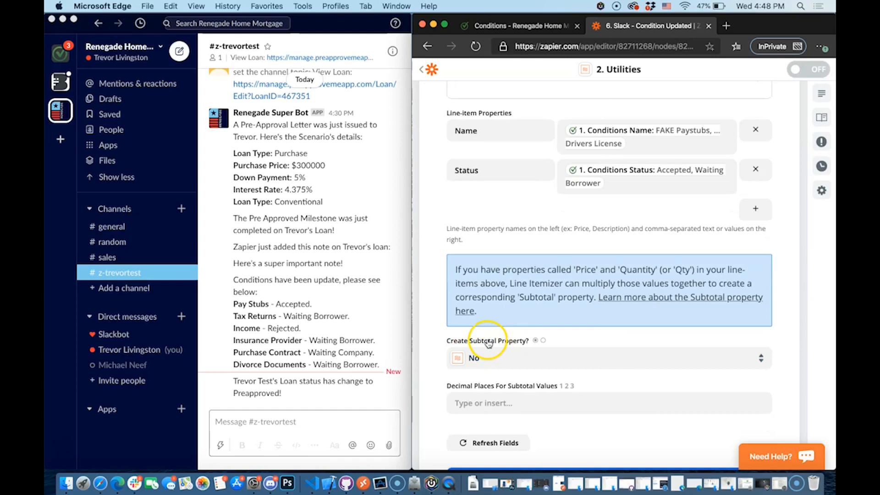
pyautogui.scroll(-2, 540, 371)
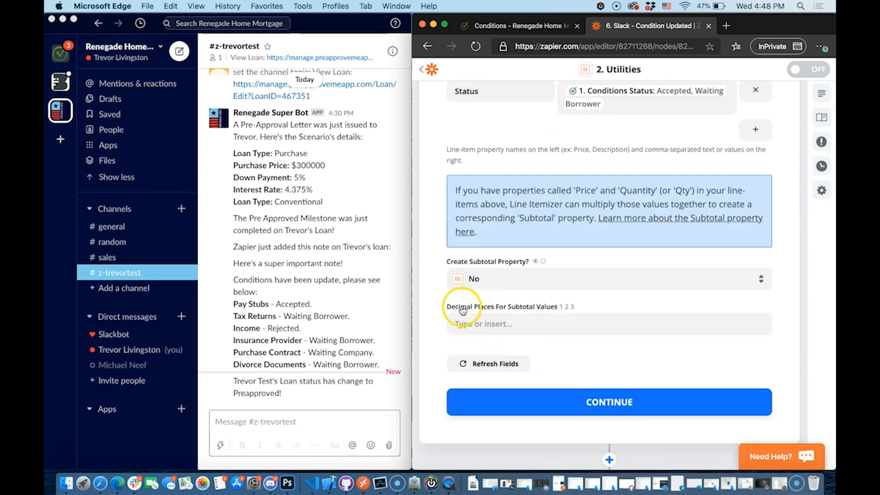
pyautogui.scroll(-1, 546, 312)
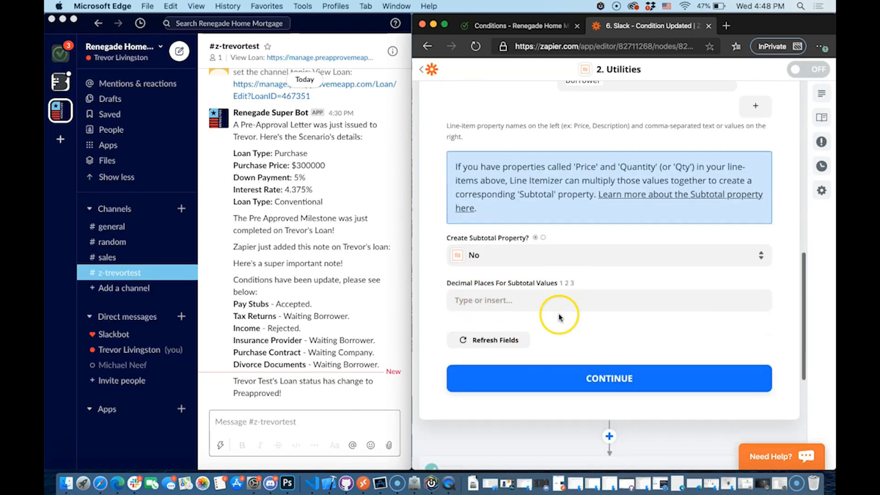
pyautogui.click(615, 373)
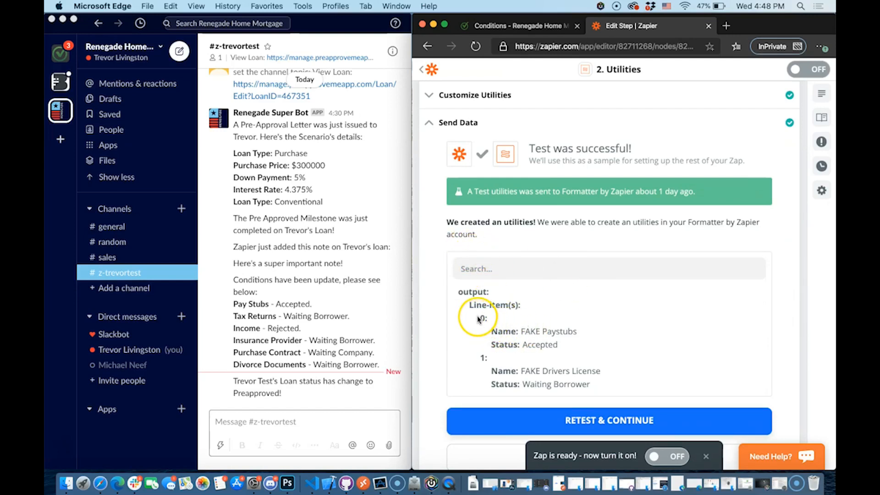
pyautogui.moveTo(526, 333); pyautogui.dragTo(556, 346)
pyautogui.click(522, 326)
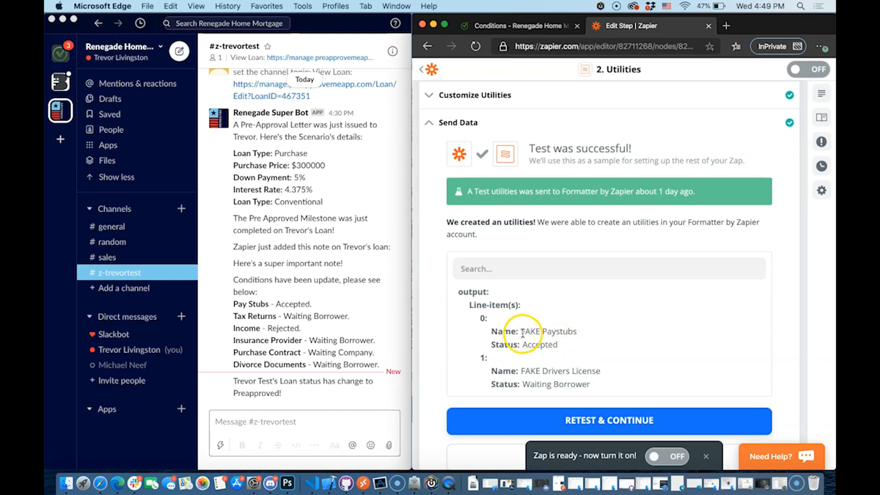
# Retest and close the second Utilities step, then open step 3's Formatter Utilities app and event
pyautogui.scroll(-3, 605, 376)
pyautogui.click(598, 362)
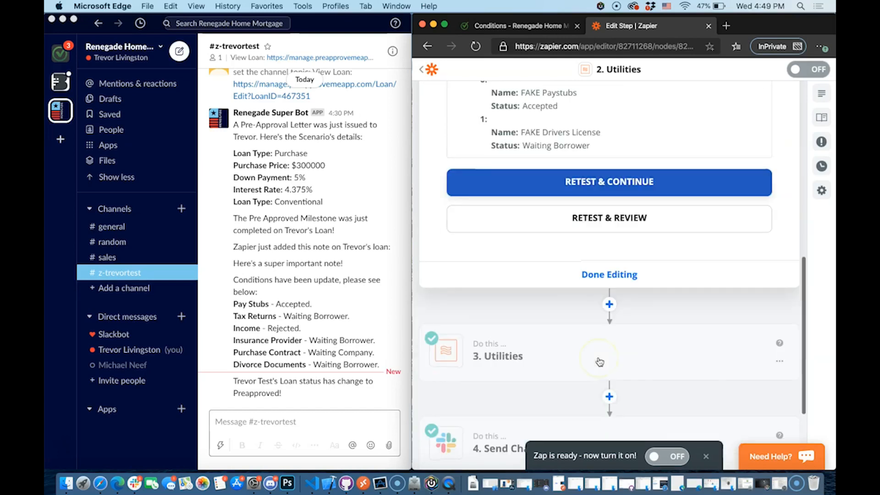
pyautogui.click(605, 277)
pyautogui.click(582, 223)
pyautogui.click(540, 164)
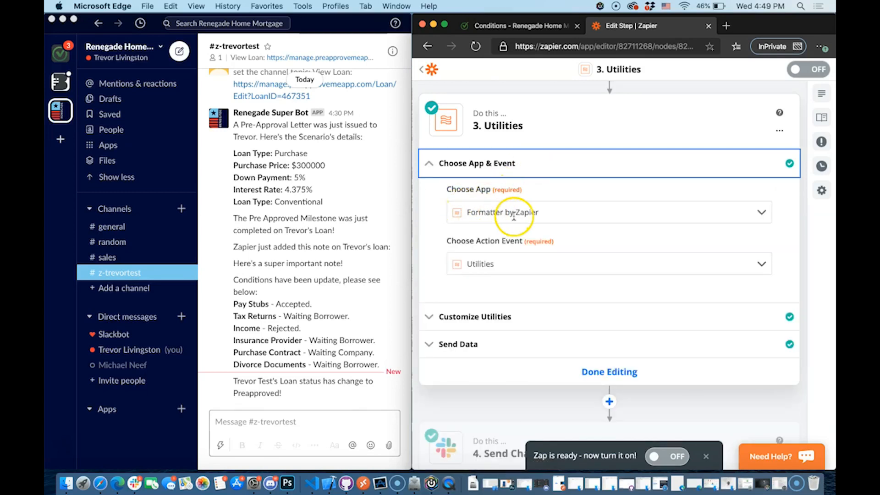
# Keep Line-item to Text as the step 3 Utilities transform
pyautogui.click(512, 316)
pyautogui.click(523, 234)
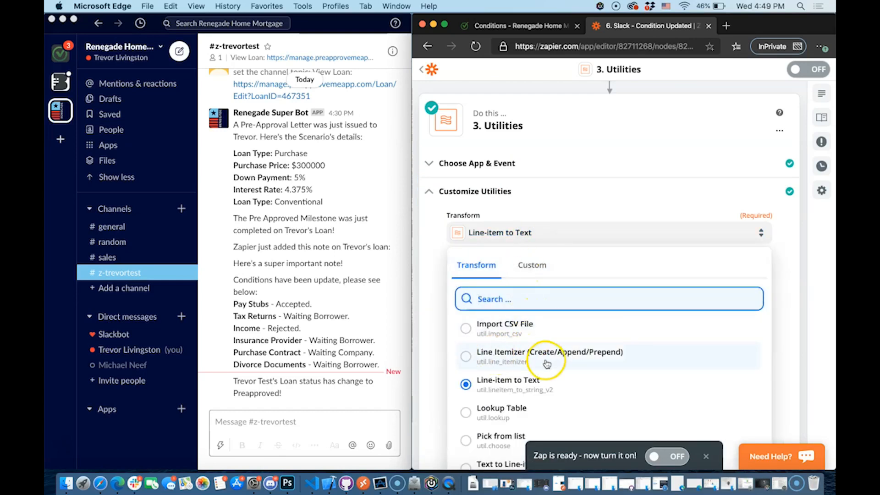
pyautogui.scroll(-1, 541, 360)
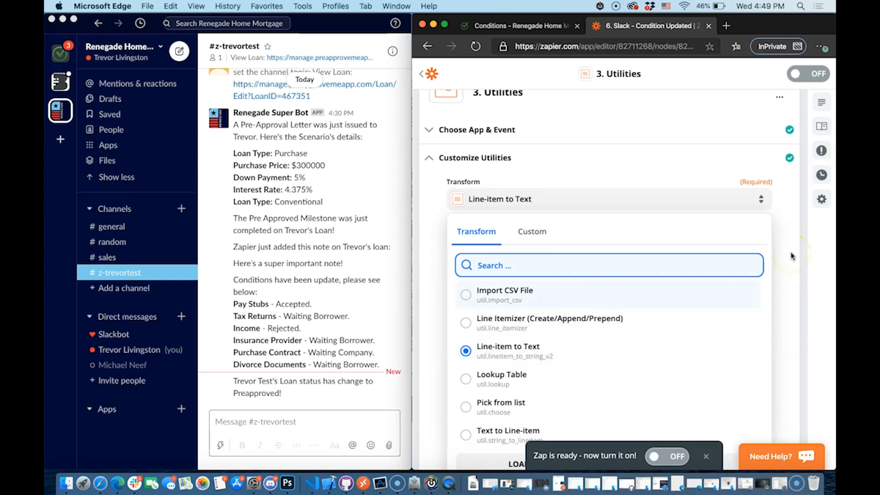
pyautogui.click(792, 269)
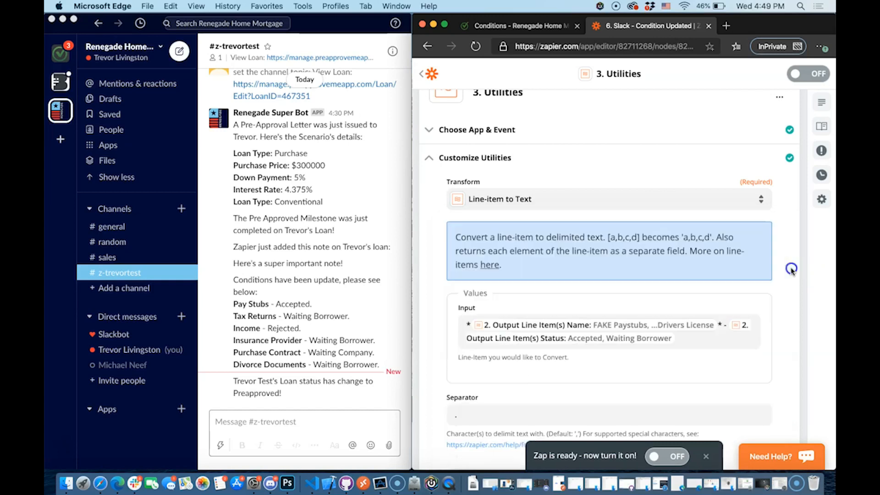
pyautogui.scroll(-1, 637, 229)
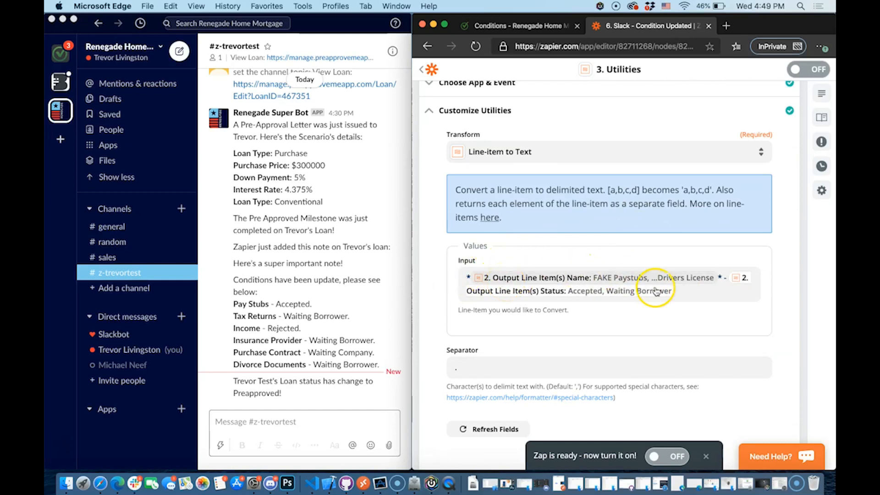
# Clear the Input and insert the line-item Name and Status fields joined by ' - '
pyautogui.click(687, 292)
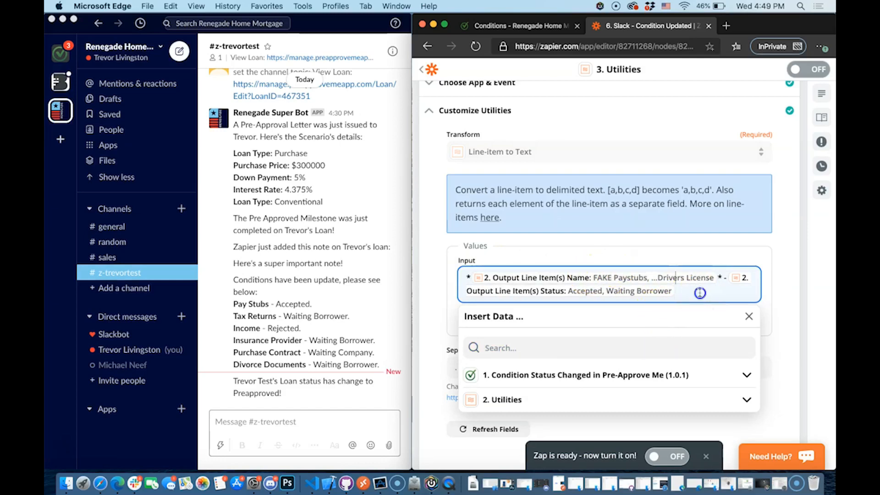
pyautogui.press('super+a')
pyautogui.press('BackSpace')
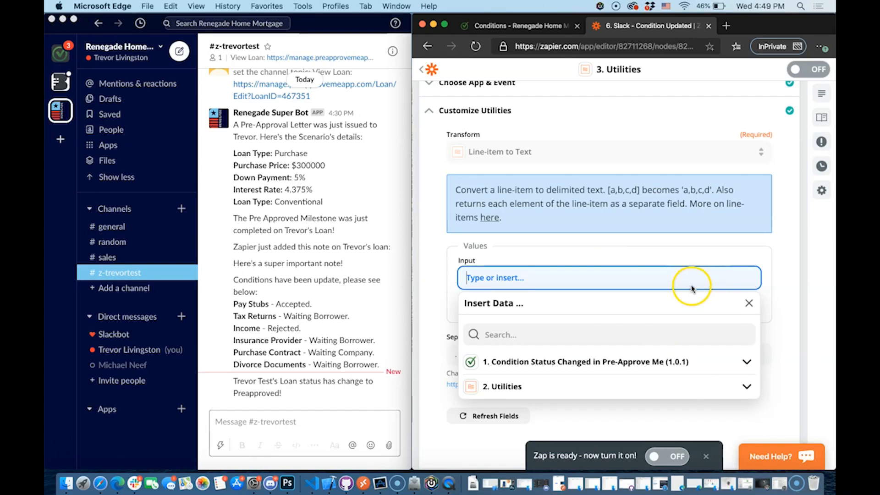
pyautogui.click(596, 385)
pyautogui.scroll(-2, 586, 367)
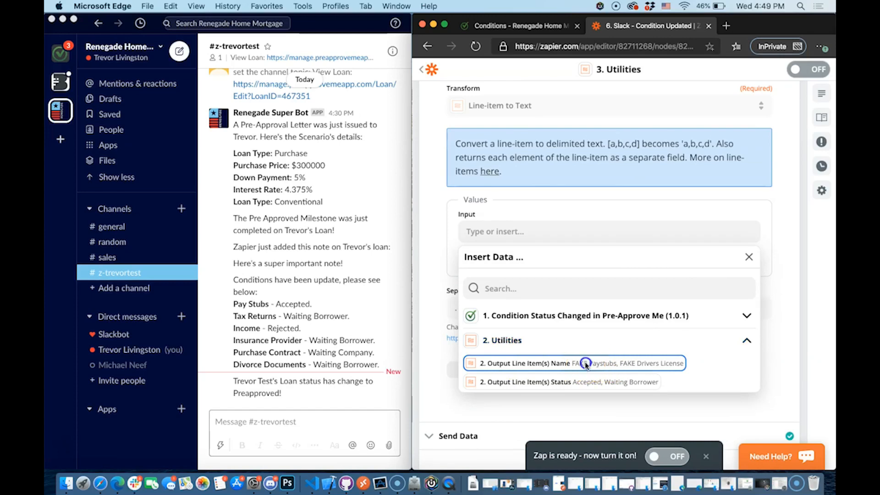
pyautogui.click(585, 363)
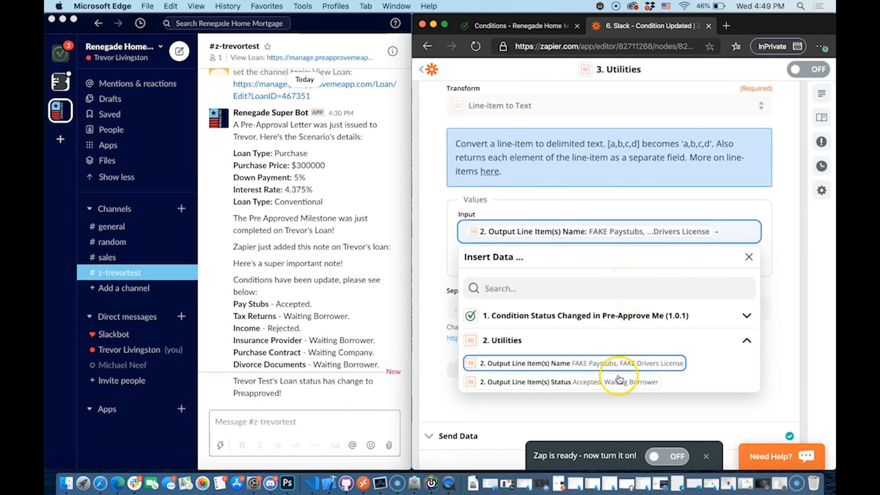
pyautogui.click(575, 386)
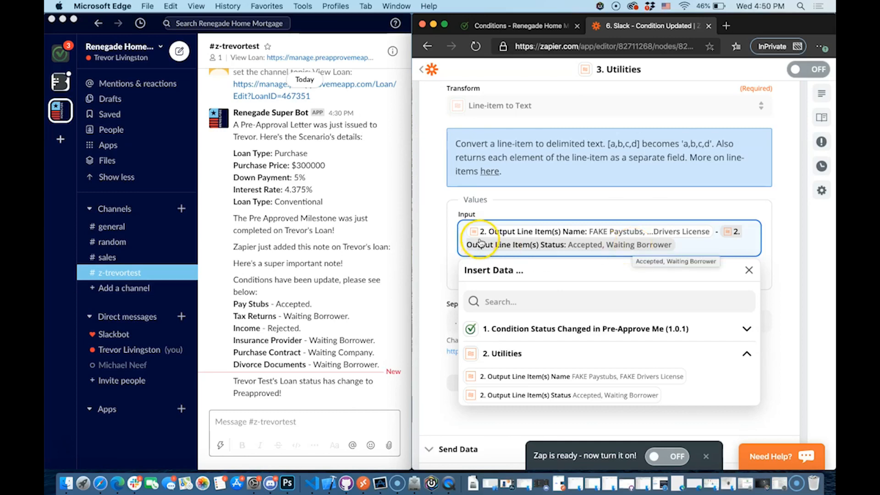
# Add '*' at the start of the Input, matching the Slack condition list format
pyautogui.click(739, 237)
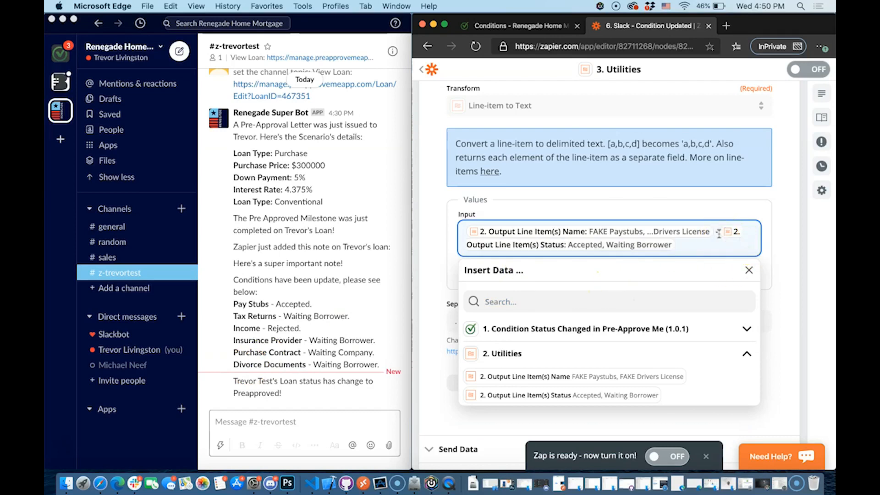
pyautogui.write('*')
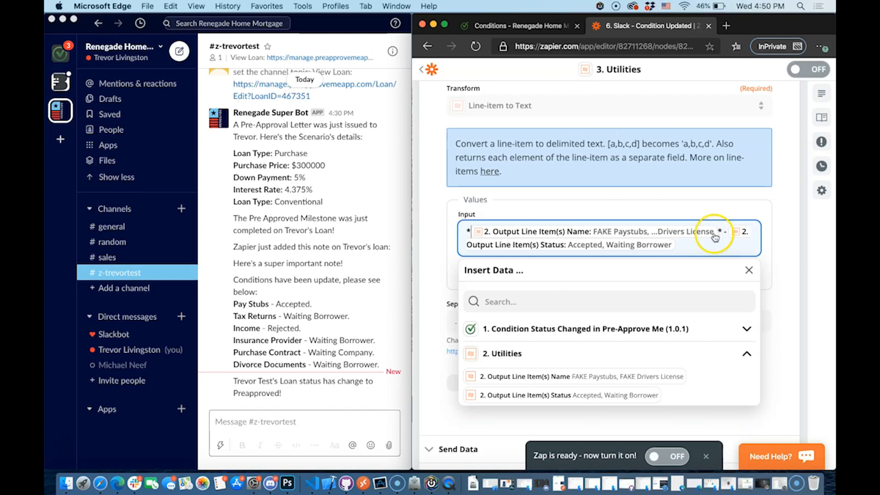
pyautogui.click(255, 306)
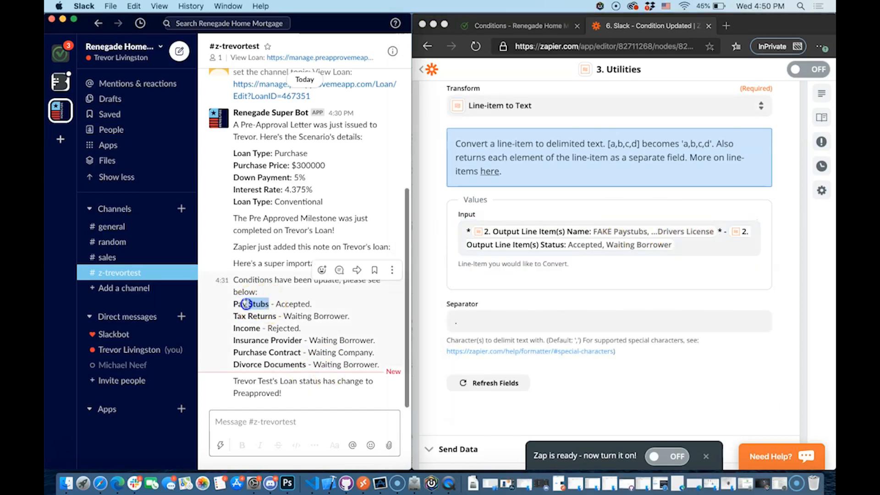
pyautogui.click(638, 294)
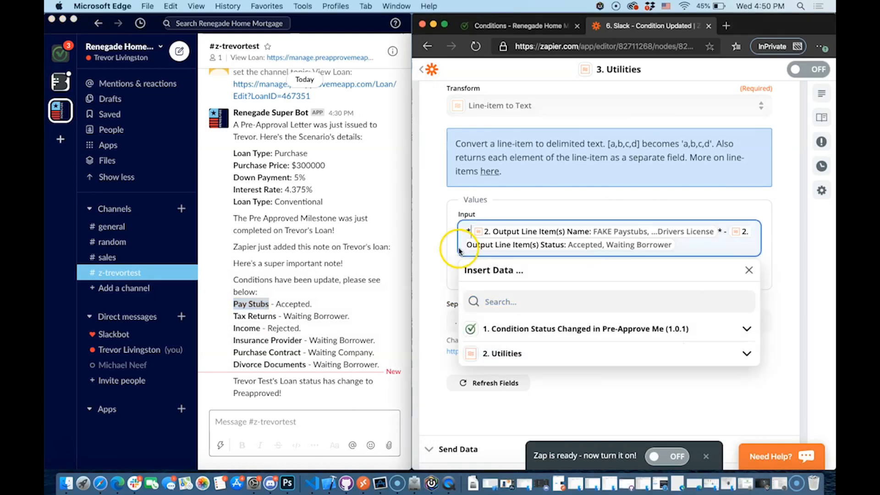
pyautogui.click(807, 237)
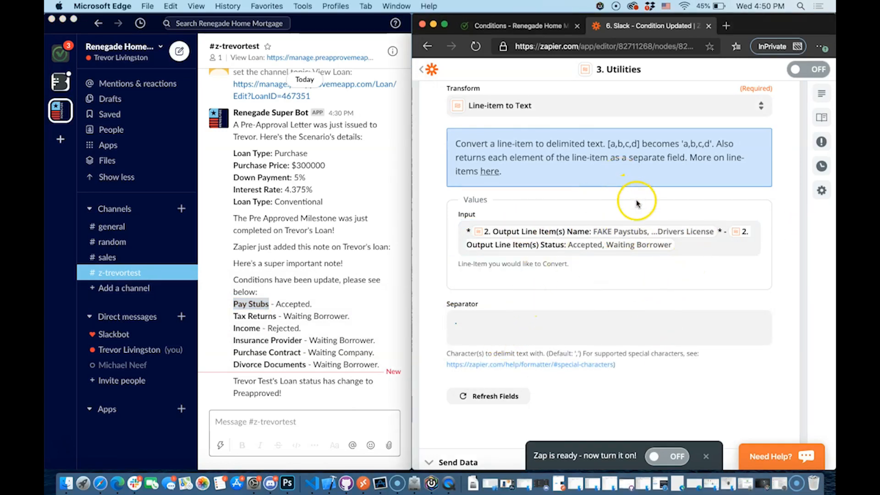
pyautogui.click(525, 327)
# Set the Separator to a period followed by a line break
pyautogui.write('.')
pyautogui.press('Return')
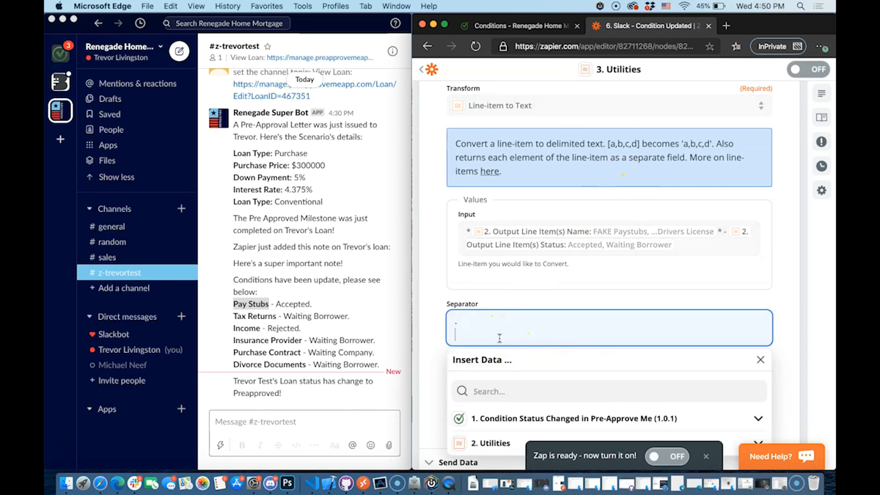
pyautogui.press('BackSpace')
pyautogui.press('BackSpace')
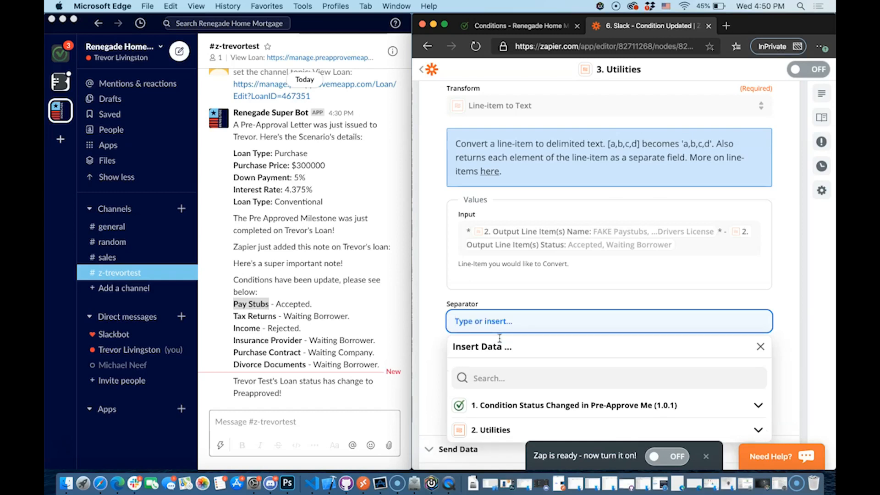
pyautogui.write('.')
pyautogui.press('Return')
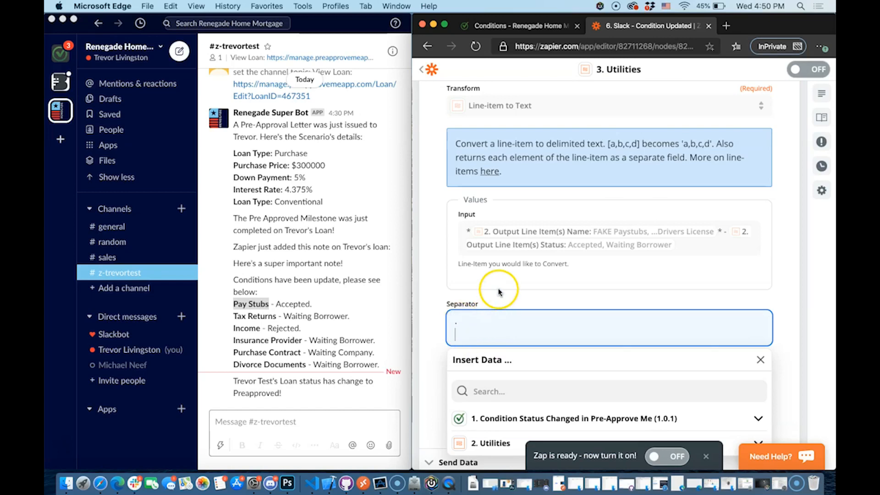
pyautogui.click(337, 304)
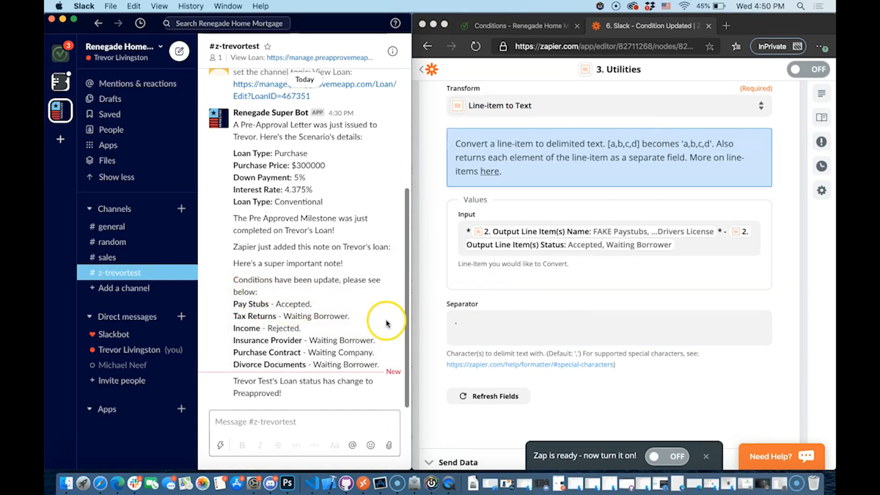
pyautogui.click(245, 305)
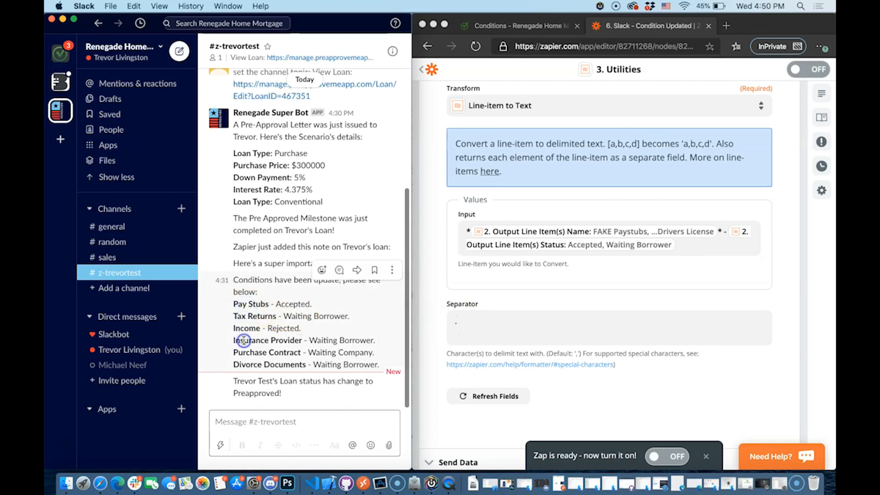
pyautogui.click(501, 323)
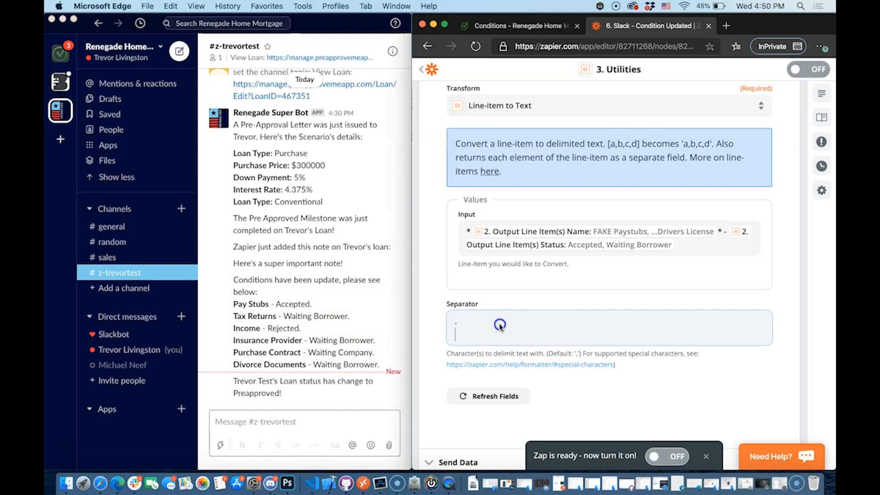
pyautogui.click(506, 301)
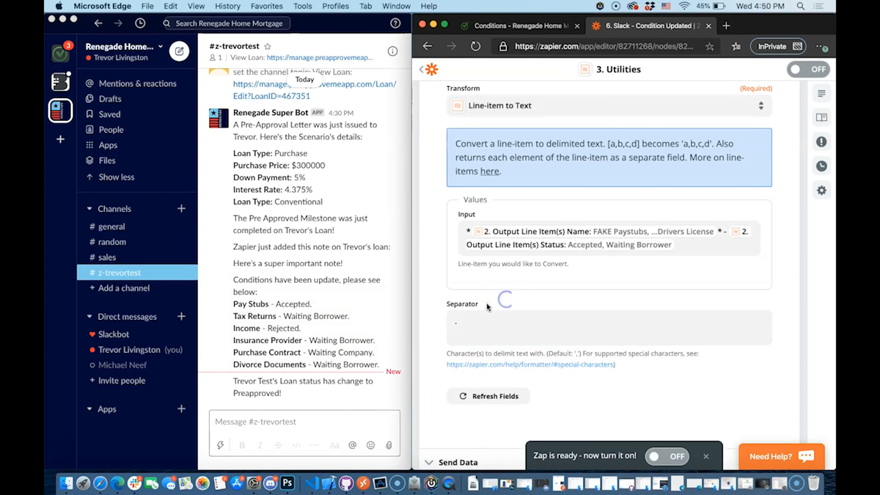
pyautogui.click(481, 337)
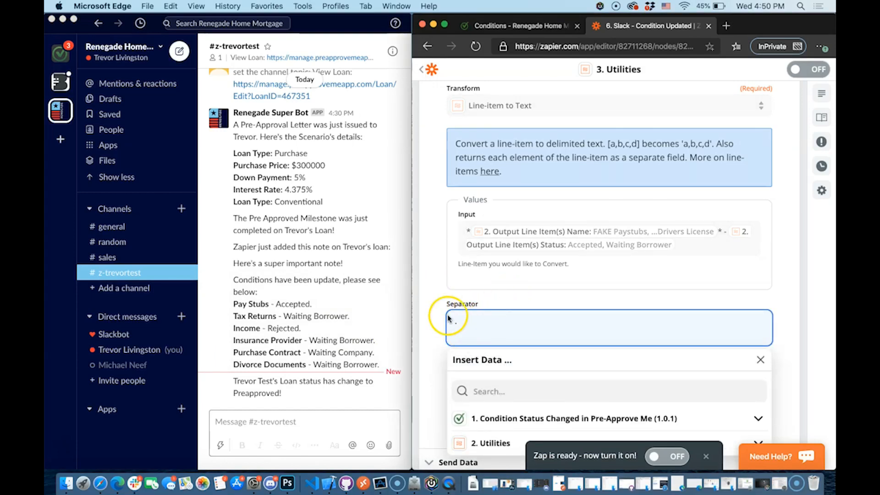
pyautogui.click(448, 317)
pyautogui.click(468, 321)
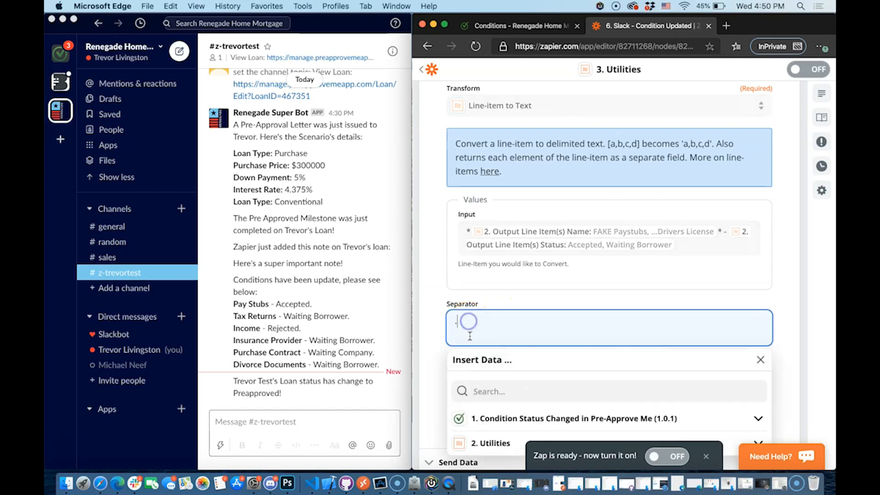
pyautogui.click(437, 342)
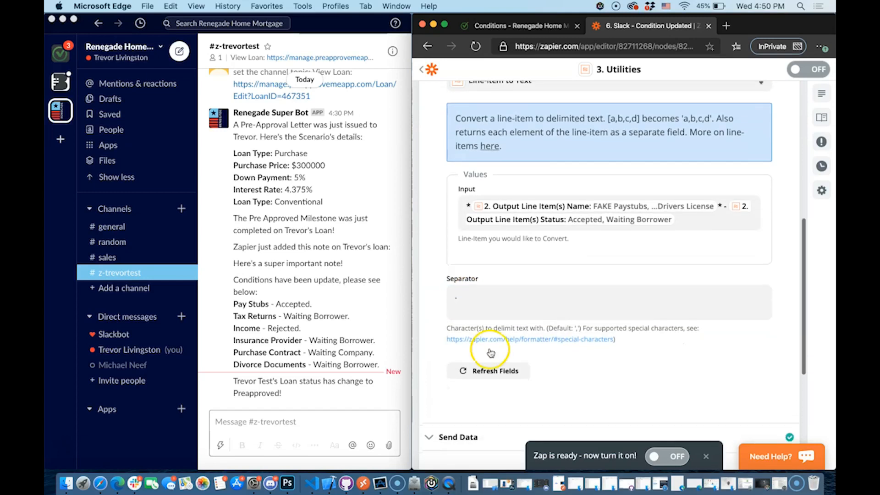
# Review the test's joined text output and close the Utilities step
pyautogui.scroll(-3, 614, 366)
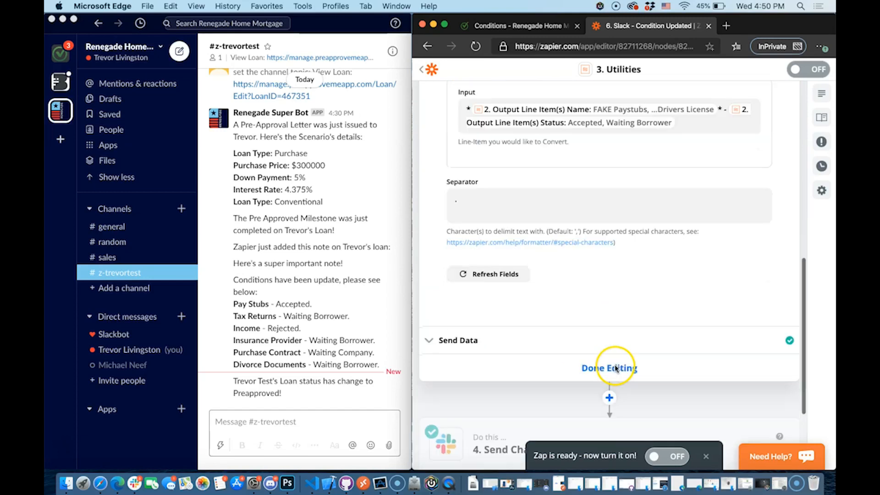
pyautogui.click(547, 336)
pyautogui.scroll(-5, 564, 334)
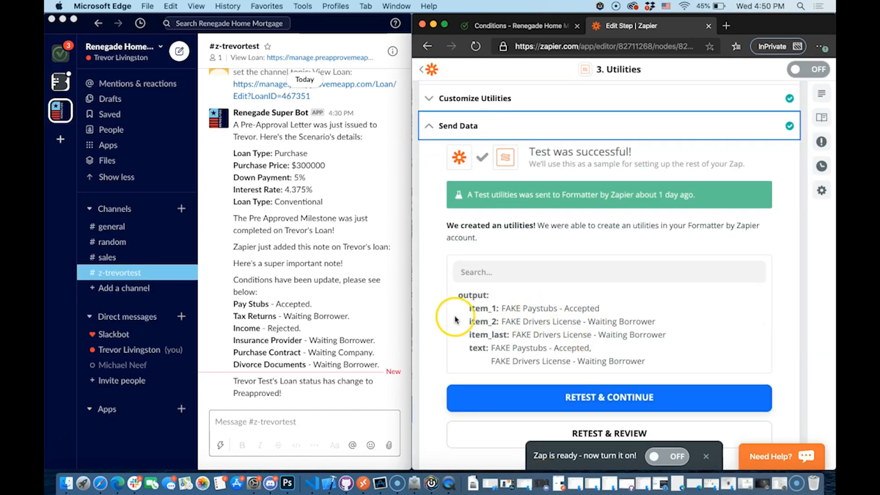
pyautogui.click(502, 306)
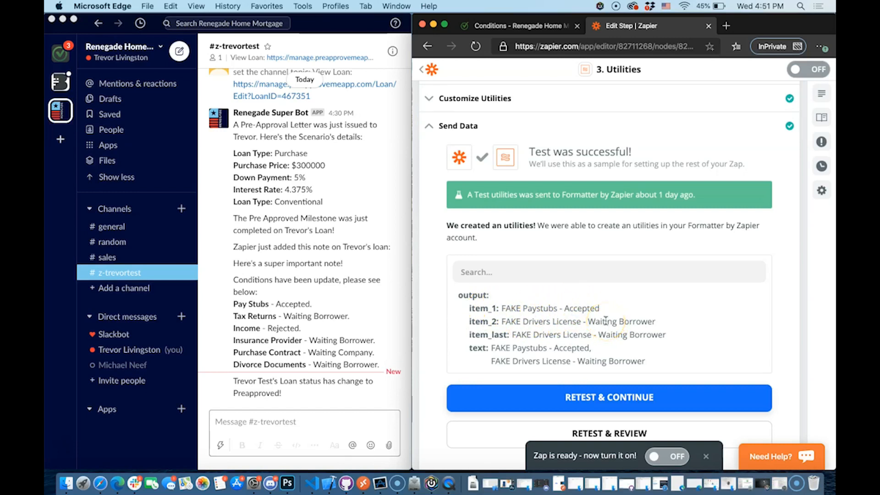
pyautogui.scroll(-3, 600, 327)
pyautogui.click(606, 336)
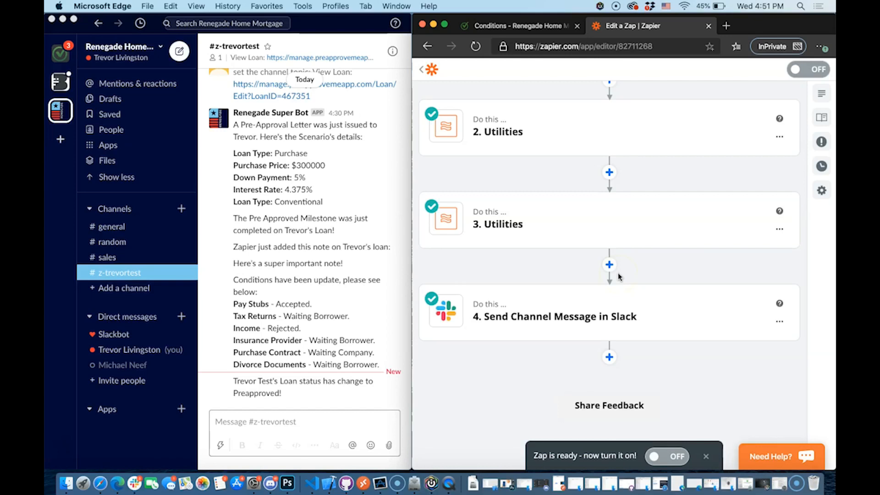
# Open the Slack Send Channel Message step and expand its message settings
pyautogui.click(585, 301)
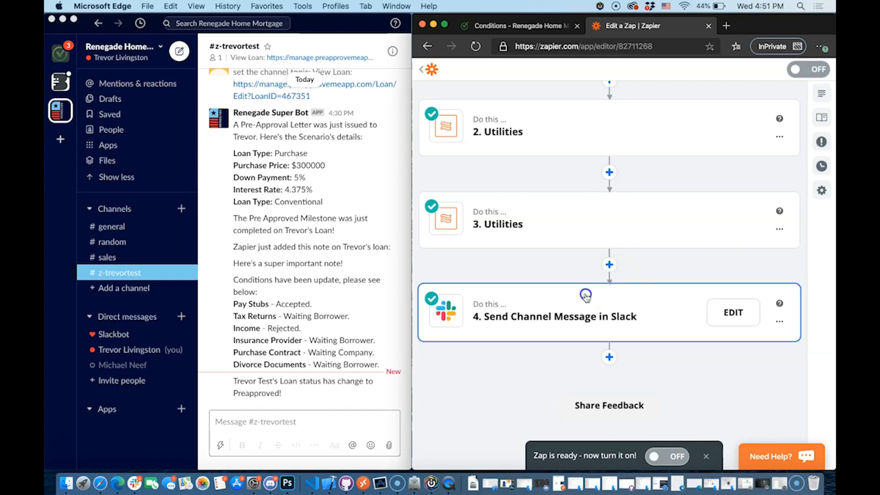
pyautogui.click(508, 216)
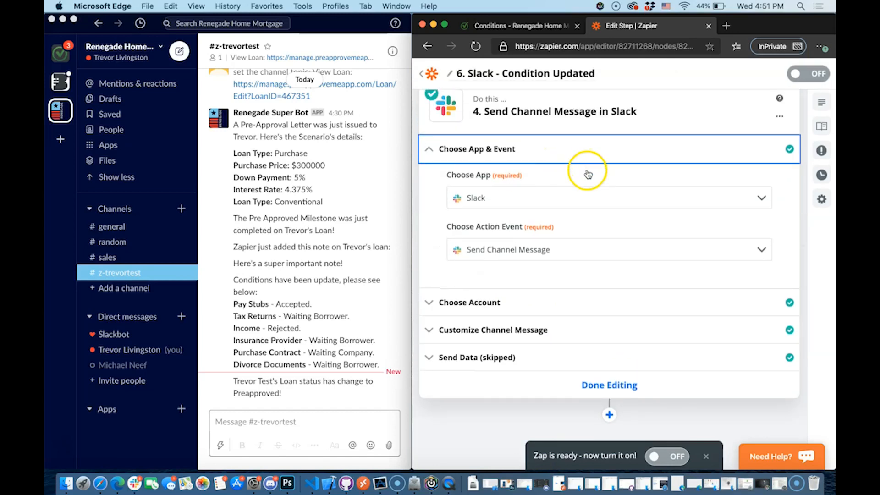
pyautogui.click(587, 175)
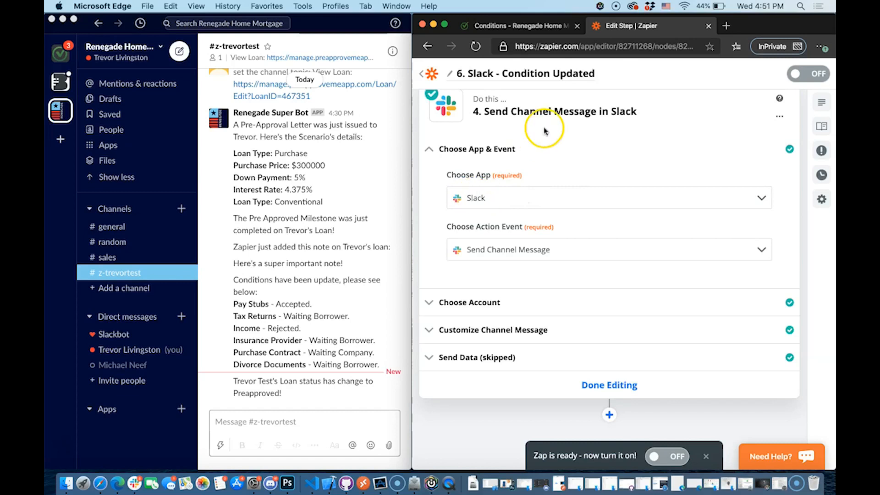
pyautogui.click(484, 330)
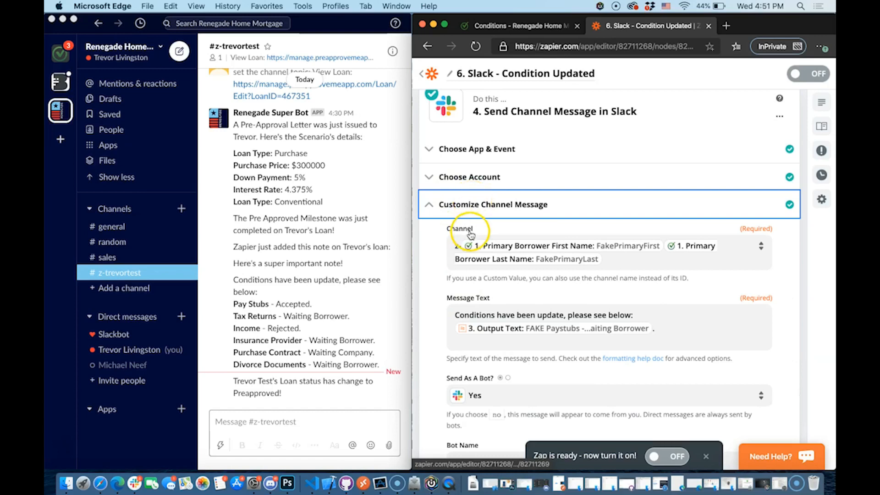
pyautogui.click(277, 297)
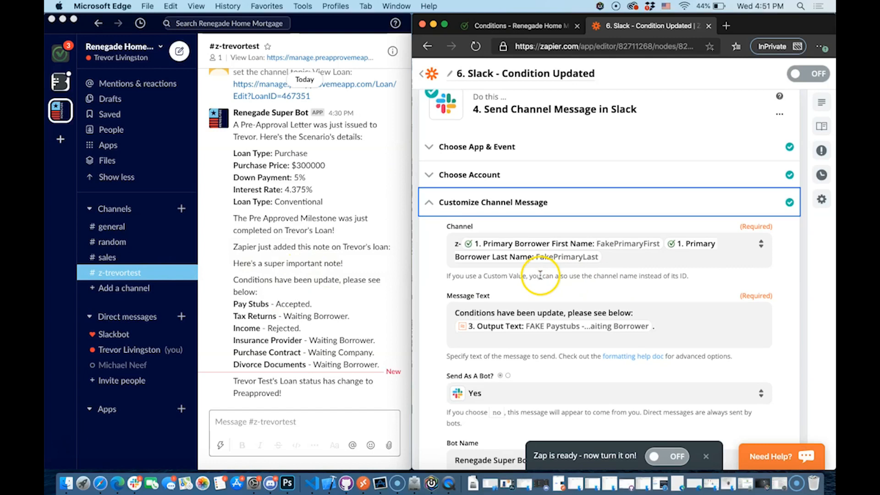
pyautogui.scroll(-1, 540, 275)
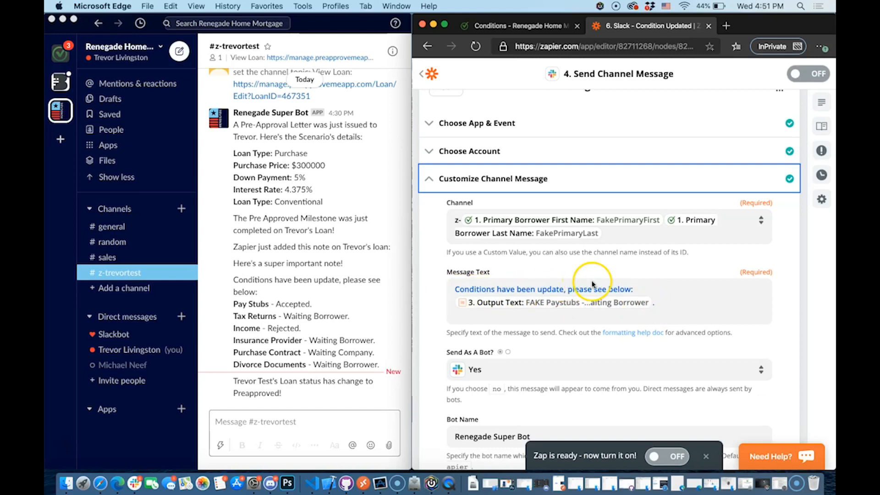
# Delete the old Output Text data from Message Text, keeping the intro line
pyautogui.click(669, 307)
pyautogui.press('super+a')
pyautogui.click(669, 309)
pyautogui.press('BackSpace')
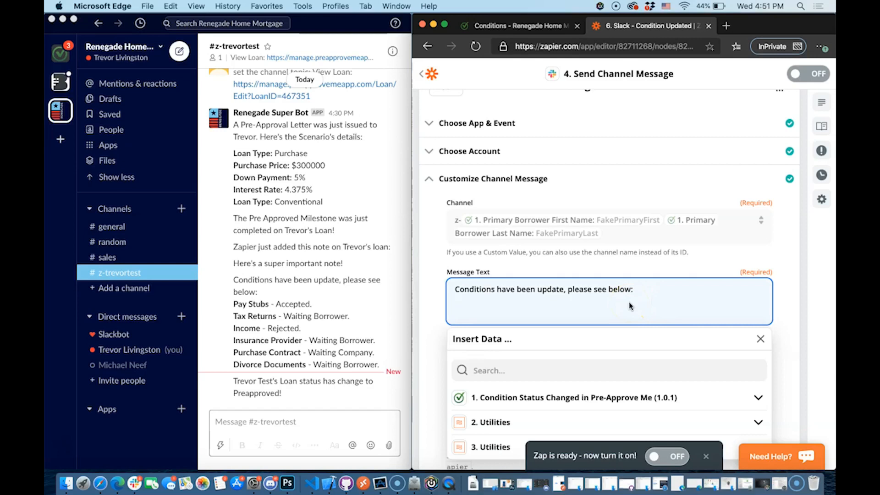
pyautogui.scroll(-3, 618, 333)
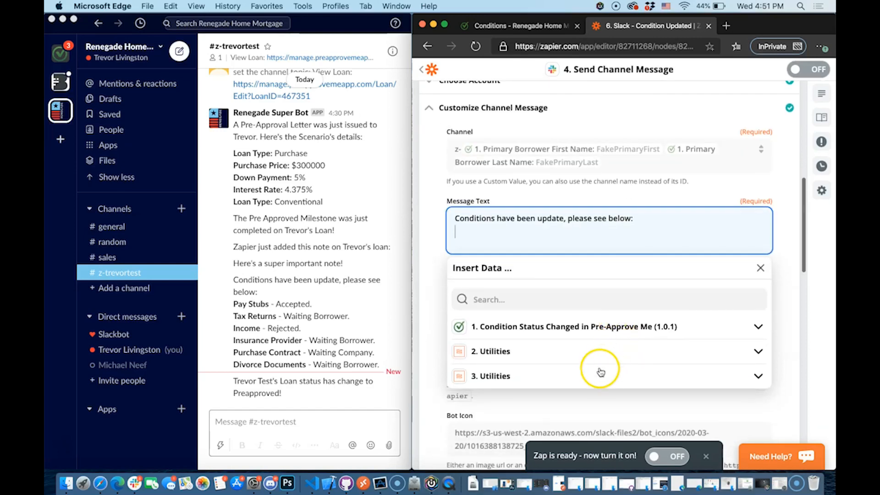
pyautogui.click(597, 376)
pyautogui.scroll(-1, 576, 357)
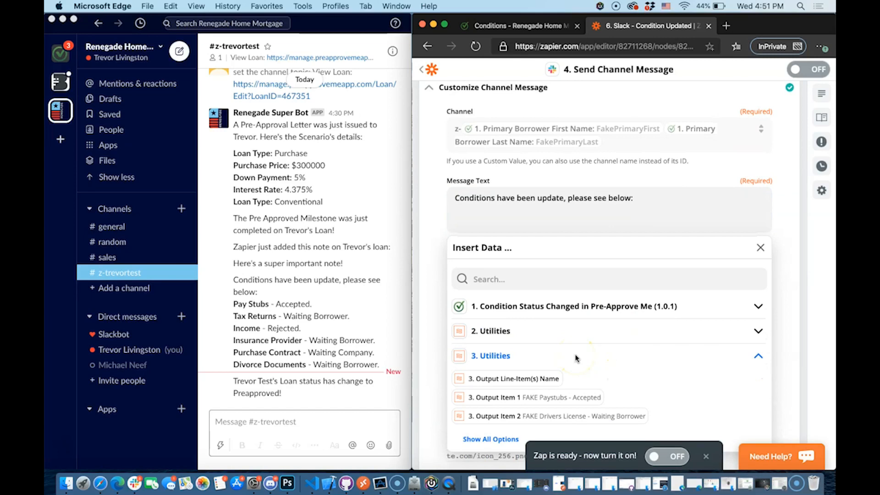
pyautogui.scroll(10, 577, 356)
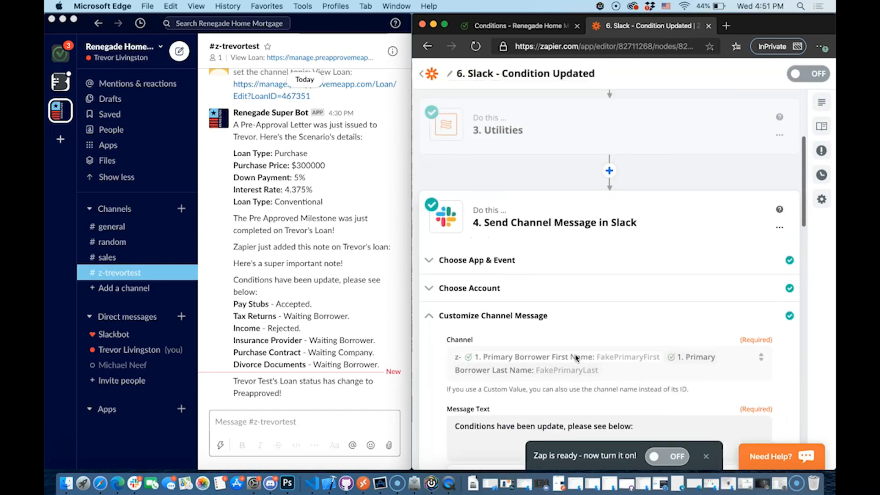
pyautogui.click(499, 186)
pyautogui.scroll(-12, 499, 186)
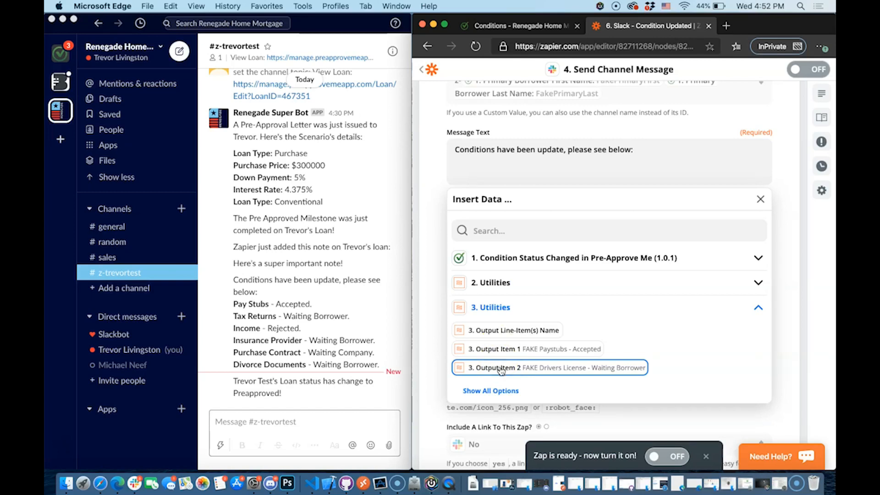
pyautogui.click(507, 336)
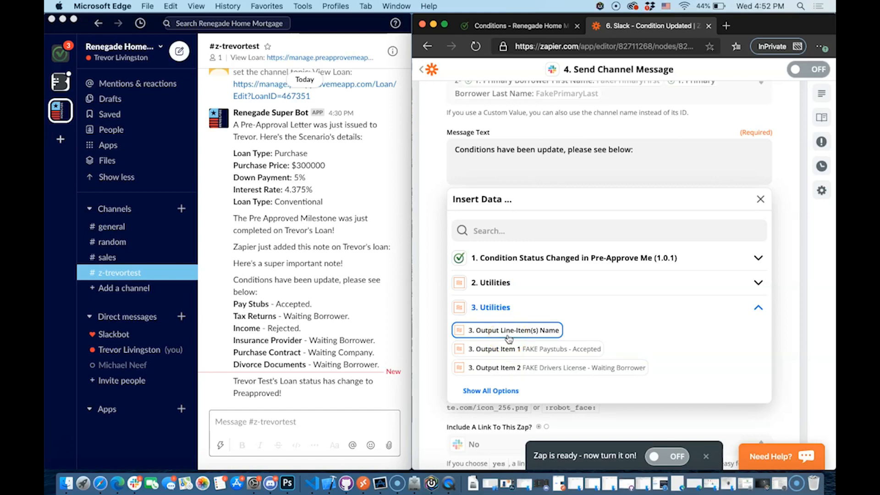
# Try inserting step 3's Line-Item(s) Name output, then remove it again
pyautogui.click(523, 329)
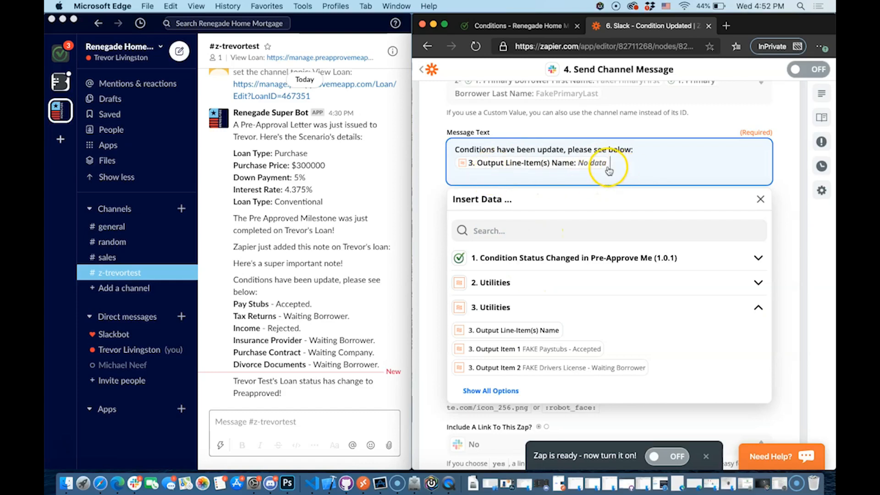
pyautogui.press('BackSpace')
pyautogui.hotkey('ctrl', 'z')
pyautogui.press('BackSpace')
pyautogui.hotkey('ctrl', 'z')
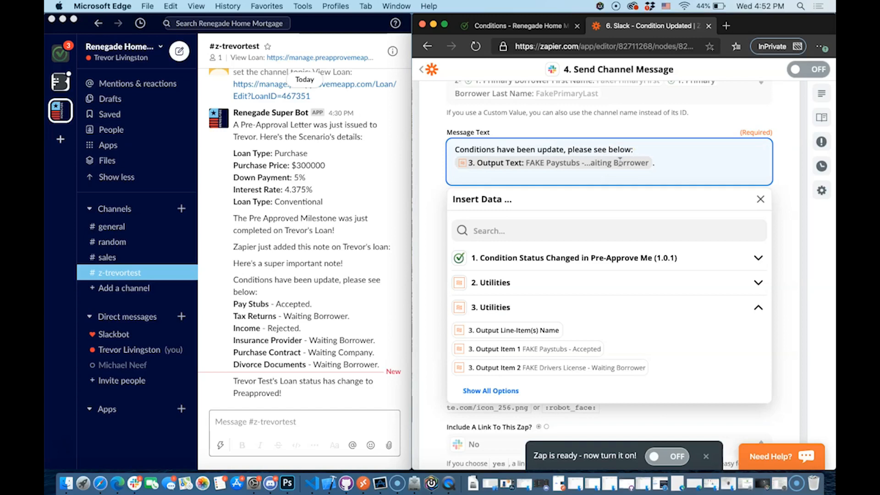
pyautogui.hotkey('ctrl', 'z')
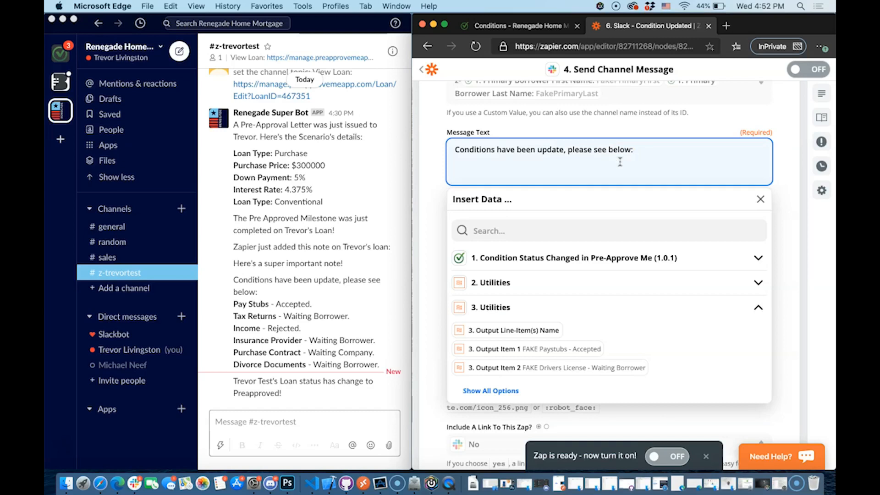
# Insert step 3's Output Text from Show All Options below the intro line
pyautogui.click(482, 390)
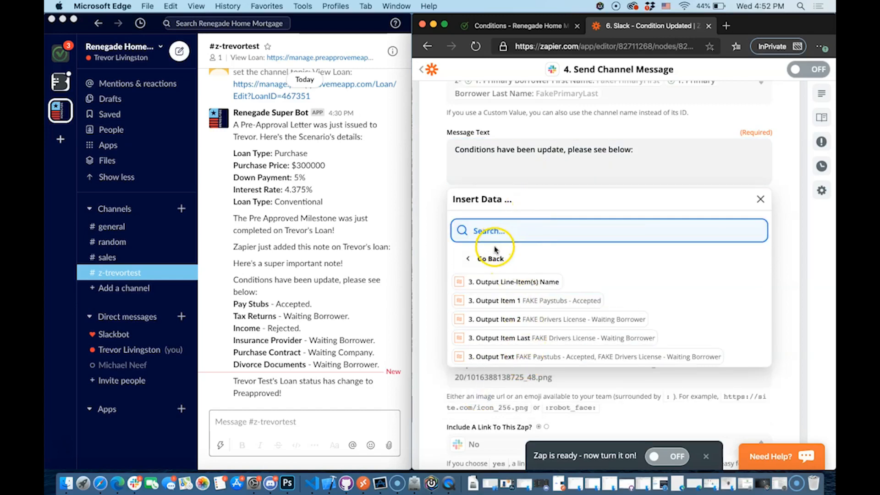
pyautogui.click(490, 258)
pyautogui.click(542, 166)
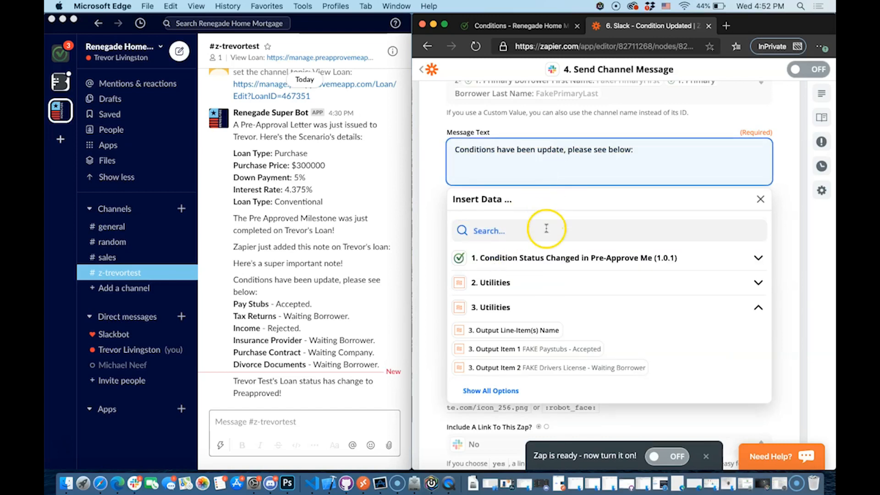
pyautogui.click(506, 307)
pyautogui.click(508, 306)
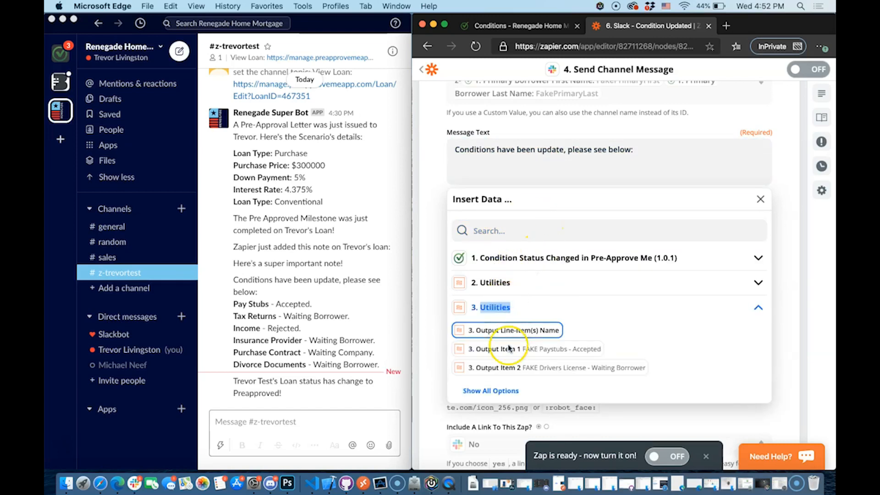
pyautogui.click(500, 390)
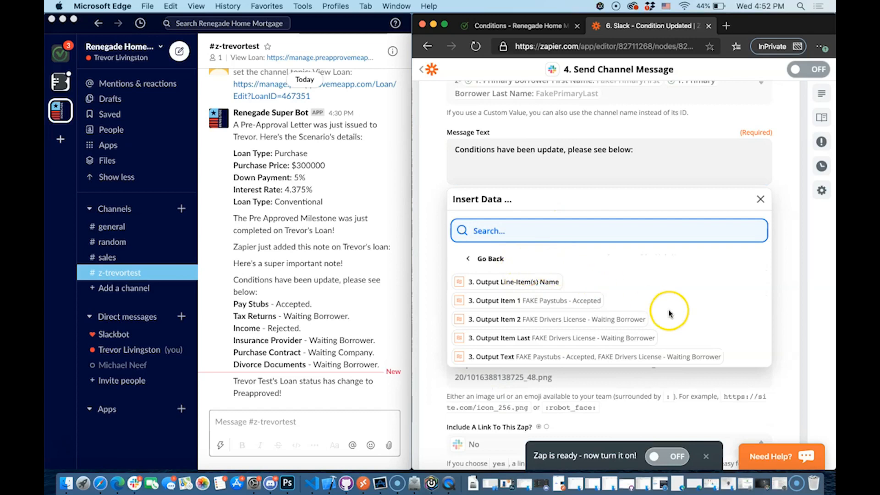
pyautogui.click(599, 357)
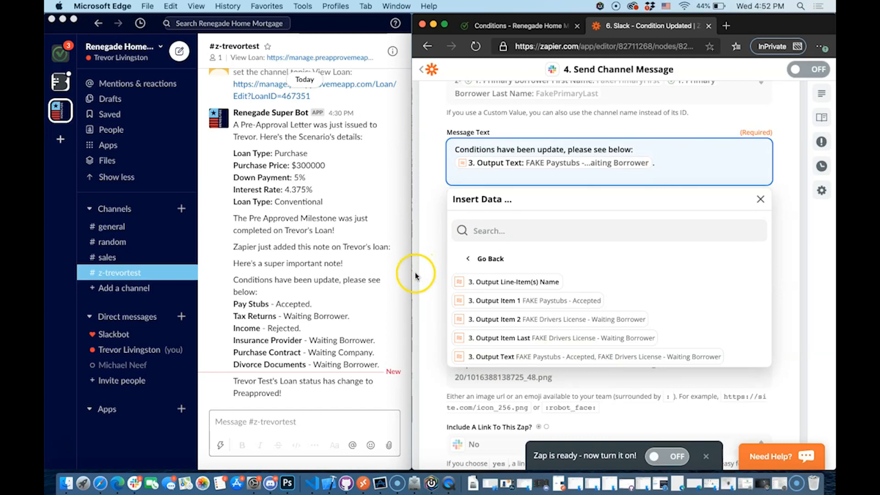
# Compare the Message Text's intro line with the message already posted in Slack
pyautogui.click(784, 242)
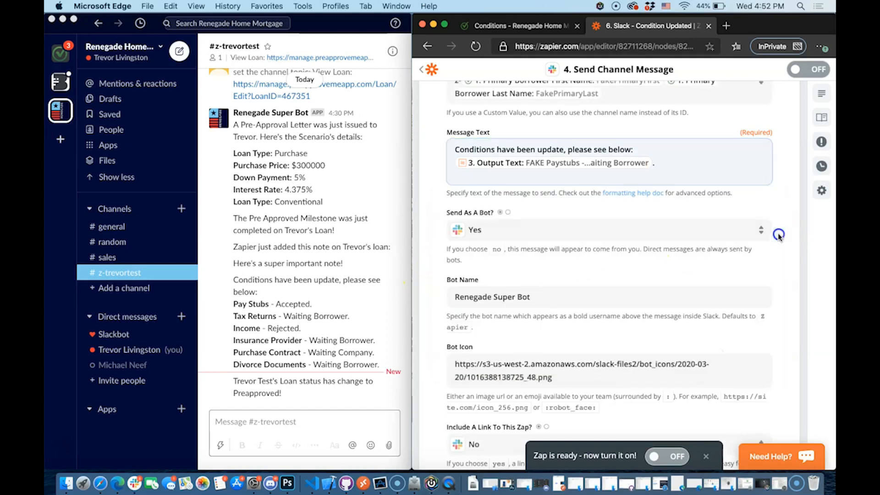
pyautogui.scroll(5, 780, 237)
pyautogui.rightClick(779, 236)
pyautogui.click(718, 93)
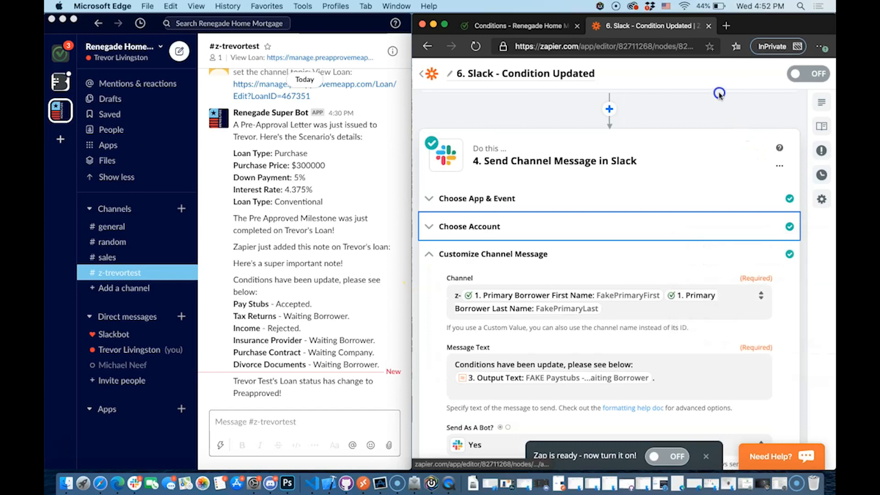
pyautogui.scroll(3, 720, 110)
pyautogui.scroll(-4, 596, 249)
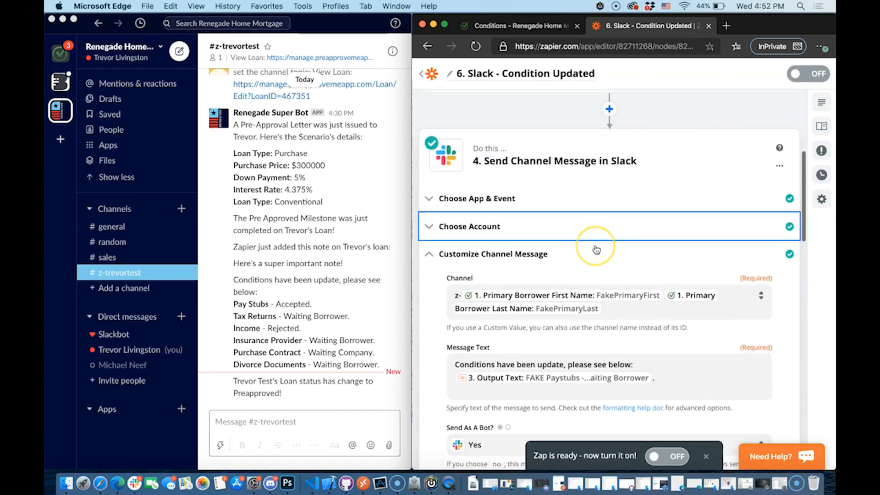
pyautogui.scroll(-2, 597, 250)
pyautogui.tripleClick(507, 302)
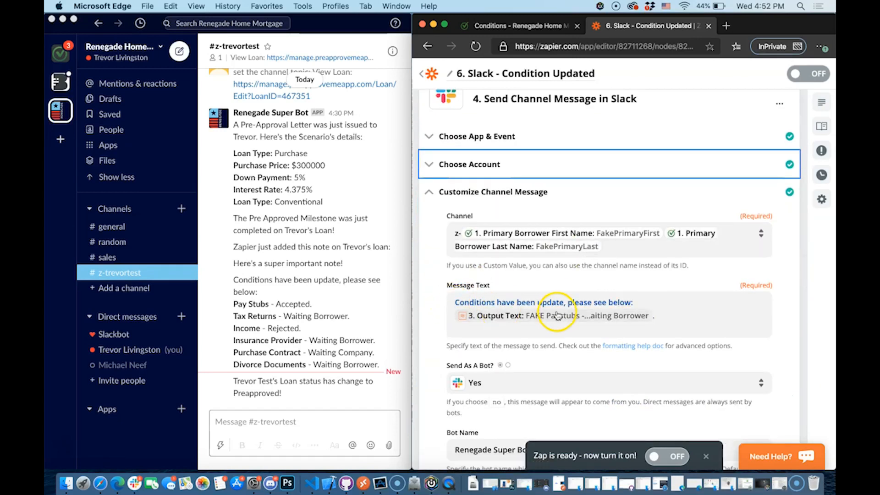
pyautogui.click(517, 321)
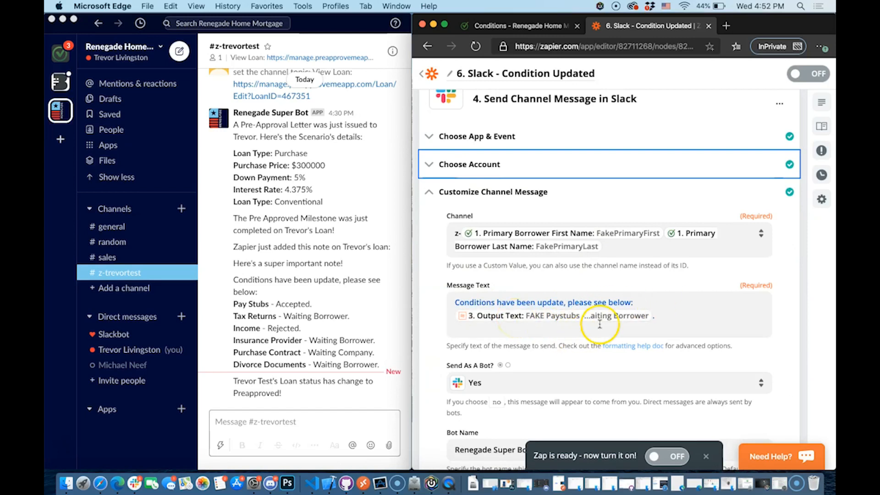
pyautogui.click(377, 367)
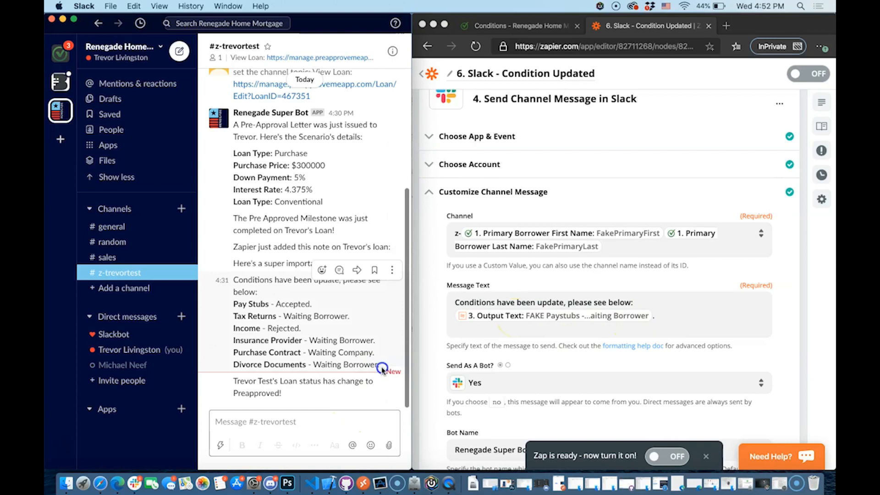
pyautogui.click(634, 362)
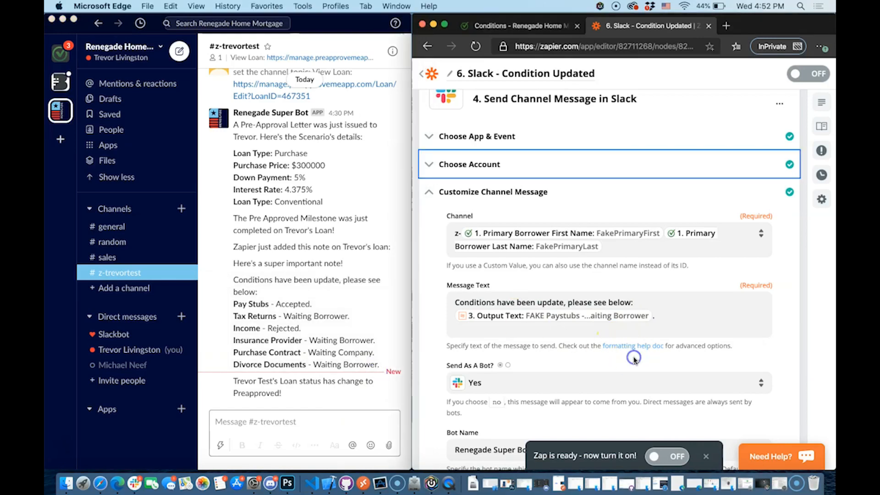
# Close the Send Channel Message step and switch the '6. Slack - Condition Updated' zap on
pyautogui.scroll(-3, 506, 259)
pyautogui.scroll(-1, 506, 259)
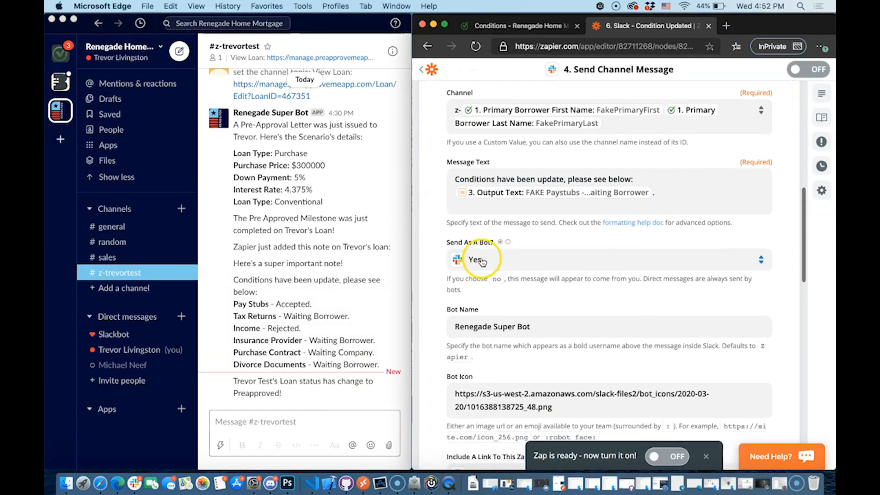
pyautogui.scroll(-2, 495, 261)
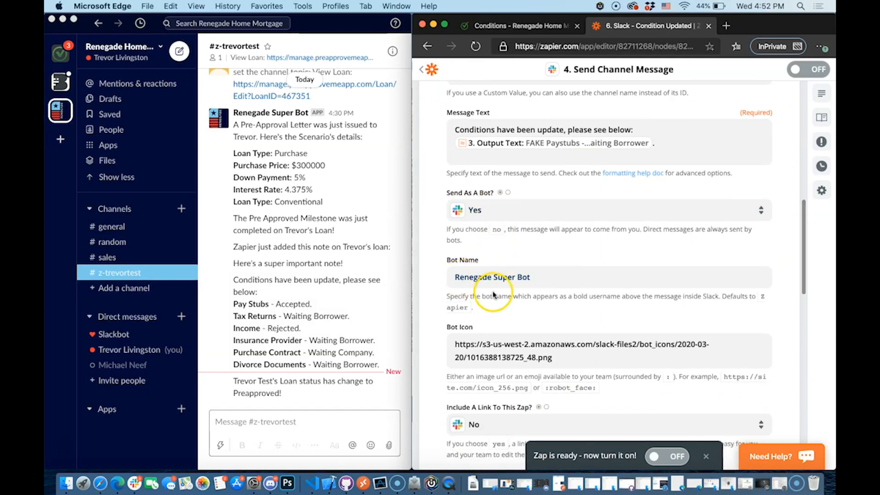
pyautogui.scroll(-1, 499, 297)
pyautogui.scroll(-3, 504, 330)
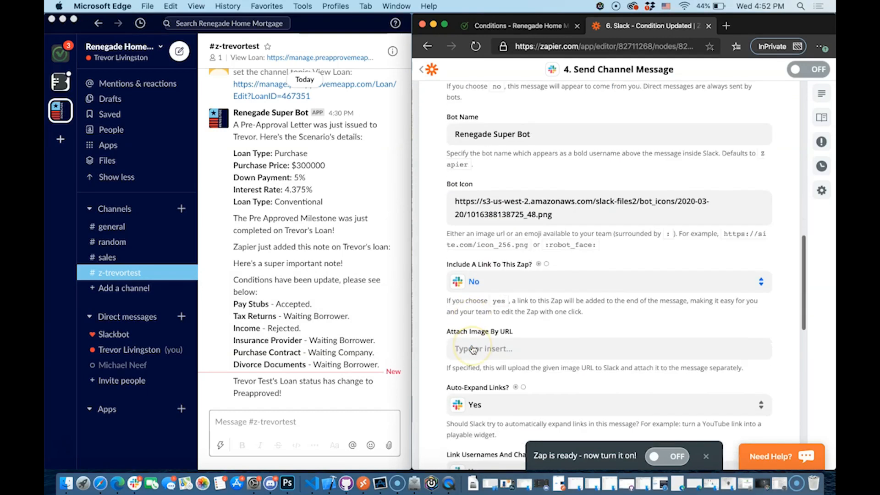
pyautogui.scroll(-1, 536, 309)
pyautogui.scroll(-10, 539, 311)
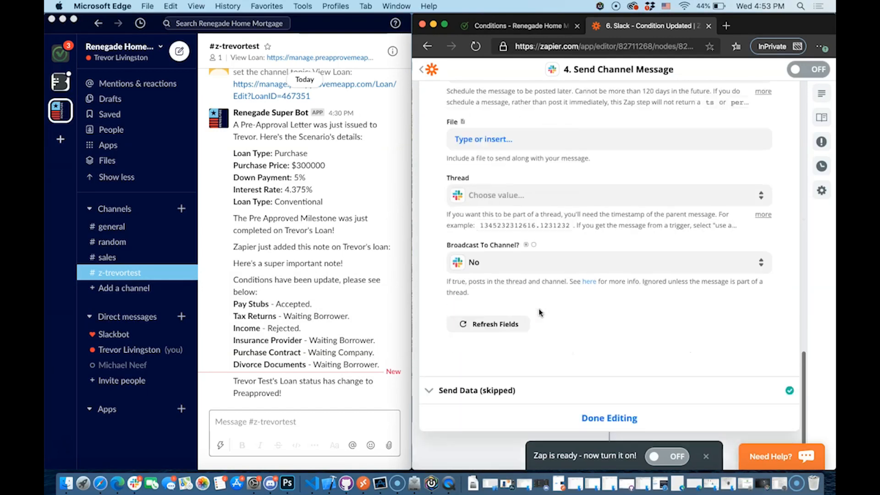
pyautogui.click(589, 329)
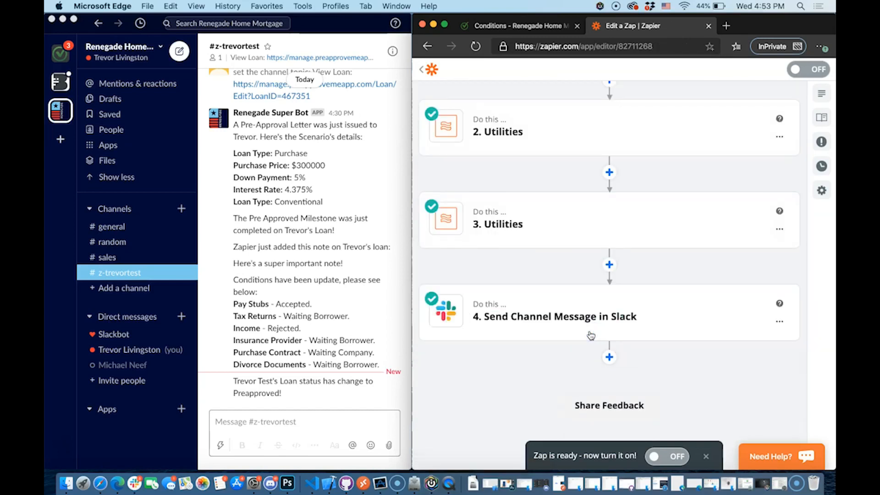
pyautogui.click(668, 456)
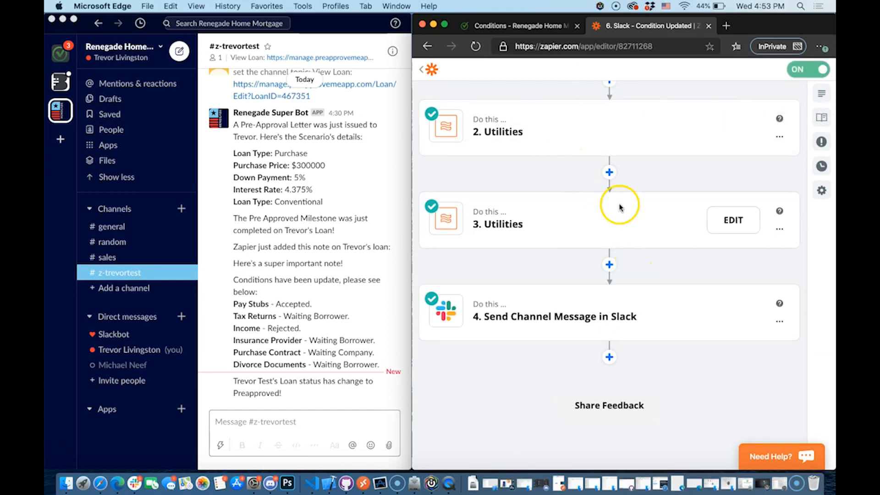
pyautogui.scroll(2, 683, 223)
pyautogui.moveTo(632, 275)
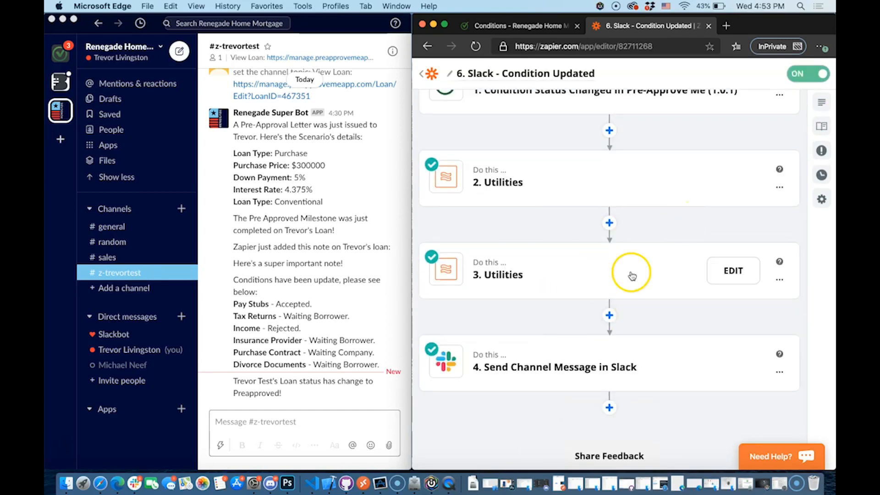
pyautogui.click(534, 28)
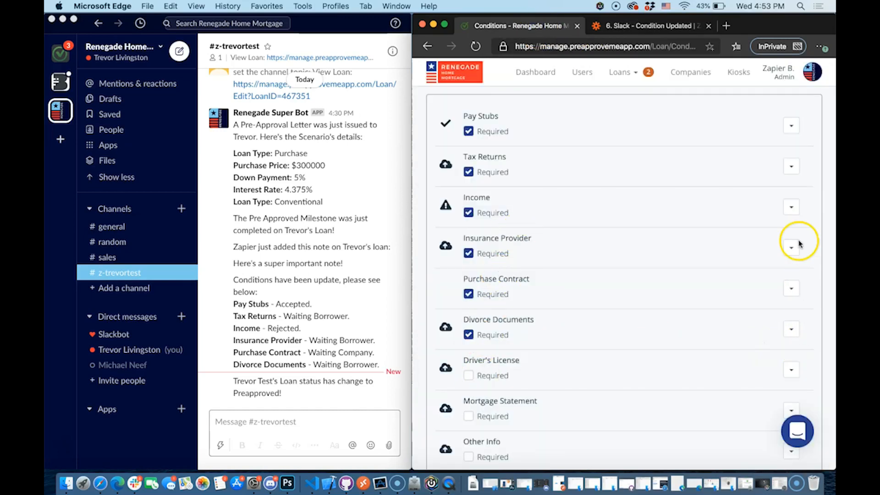
# Change Insurance Provider to Accepted and Divorce Documents to Rejected, saving via Save Without Sending
pyautogui.click(444, 24)
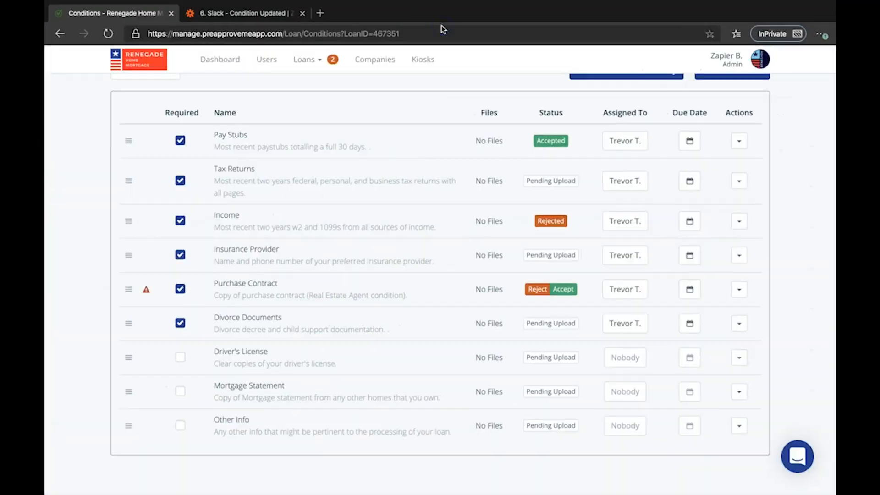
pyautogui.click(567, 252)
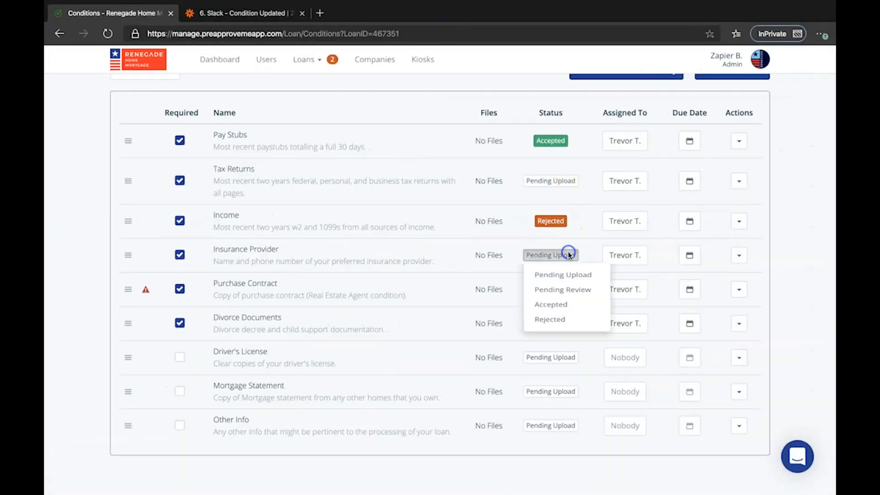
pyautogui.click(566, 311)
pyautogui.click(555, 323)
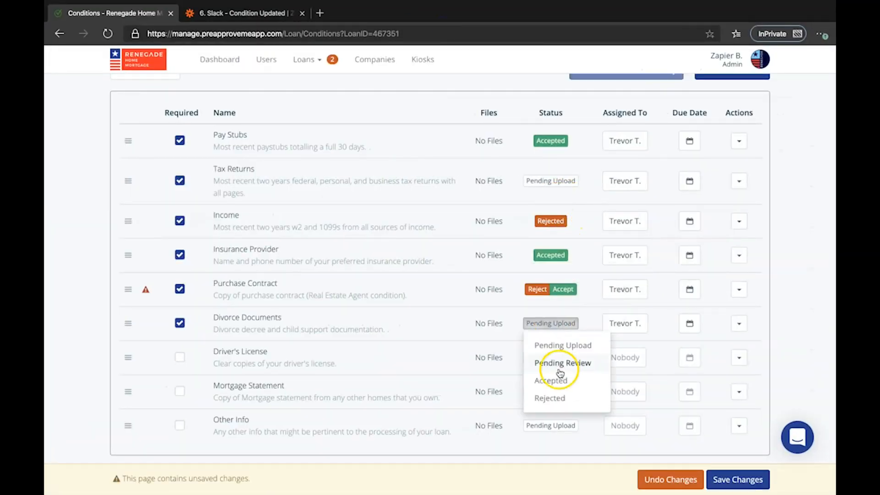
pyautogui.click(560, 396)
pyautogui.click(574, 186)
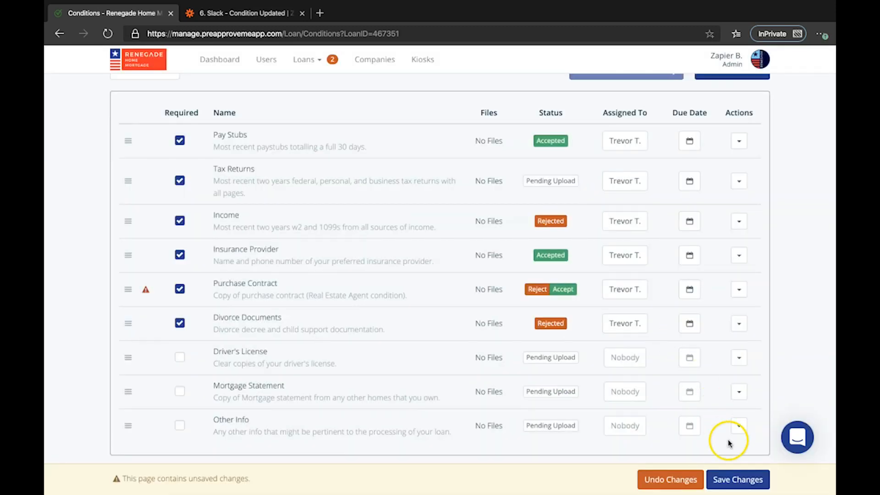
pyautogui.click(736, 479)
pyautogui.click(514, 110)
pyautogui.moveTo(134, 19)
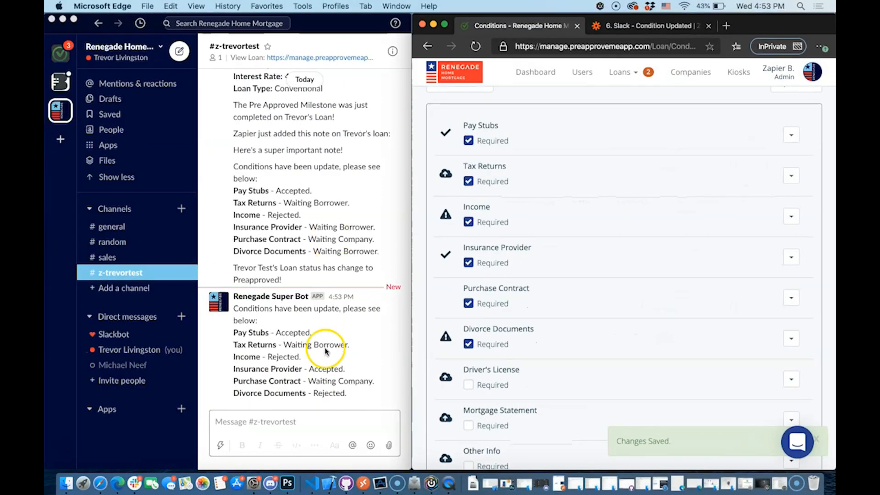
# Check Slack's new bot post shows Insurance Provider Accepted and Divorce Documents Rejected, then return to My Zaps
pyautogui.click(326, 351)
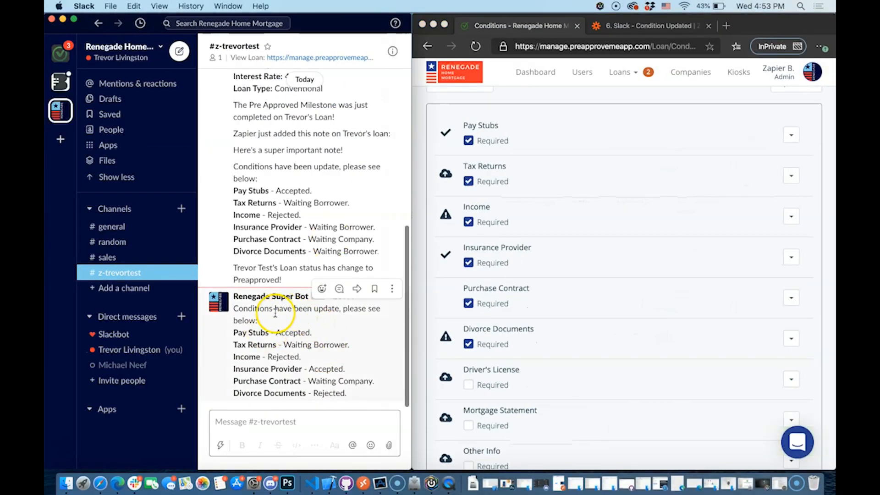
pyautogui.click(638, 25)
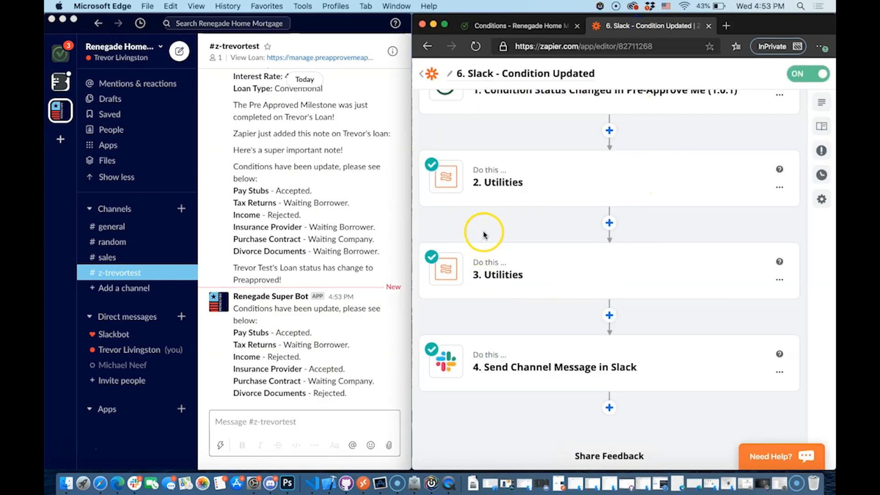
pyautogui.click(235, 310)
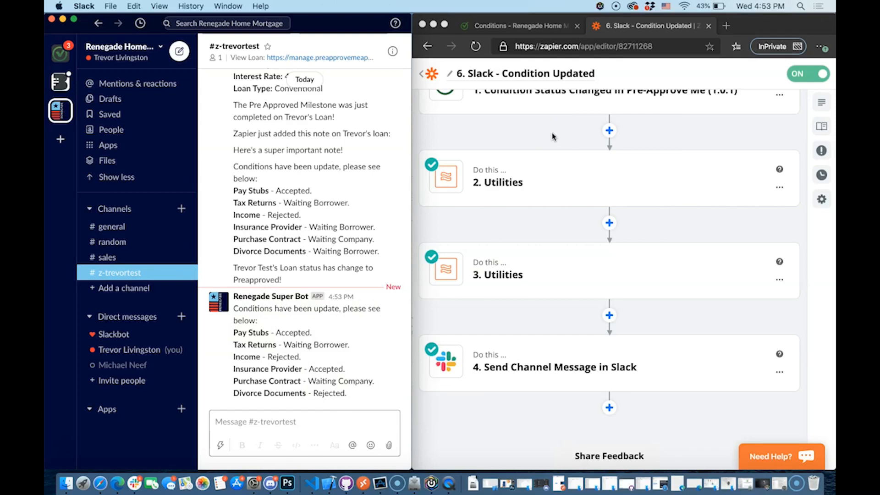
pyautogui.scroll(2, 552, 136)
pyautogui.click(574, 189)
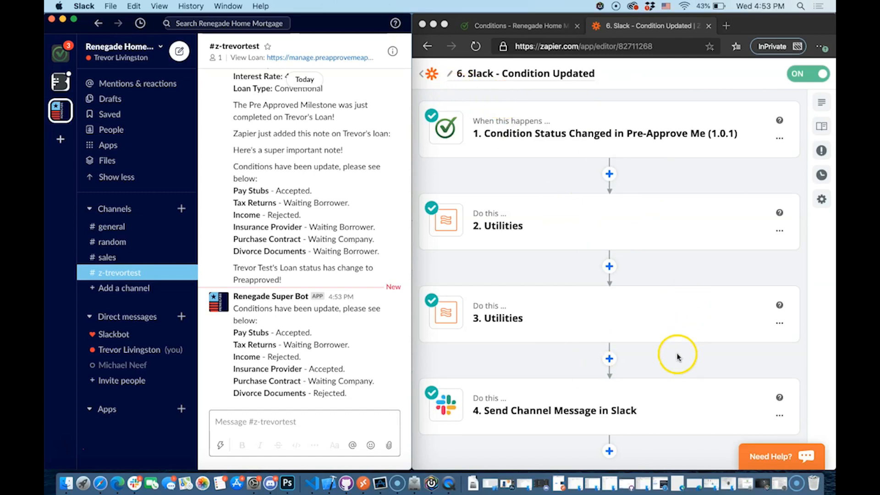
pyautogui.click(577, 180)
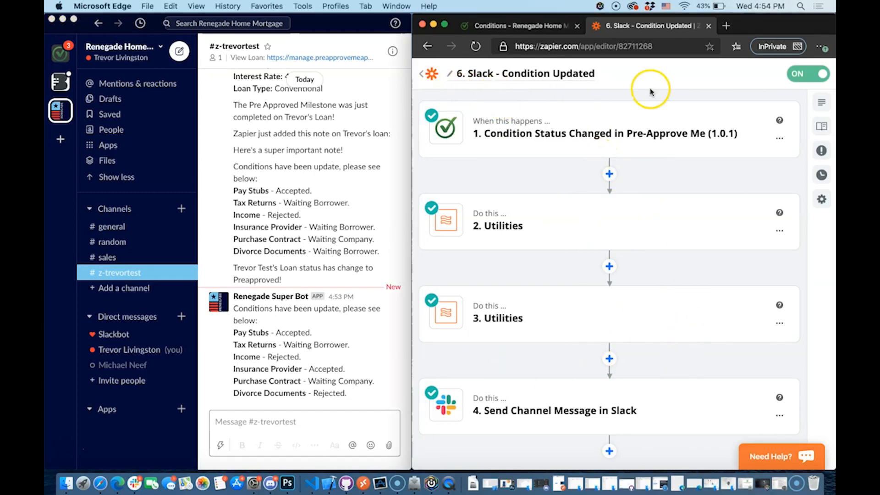
pyautogui.click(436, 73)
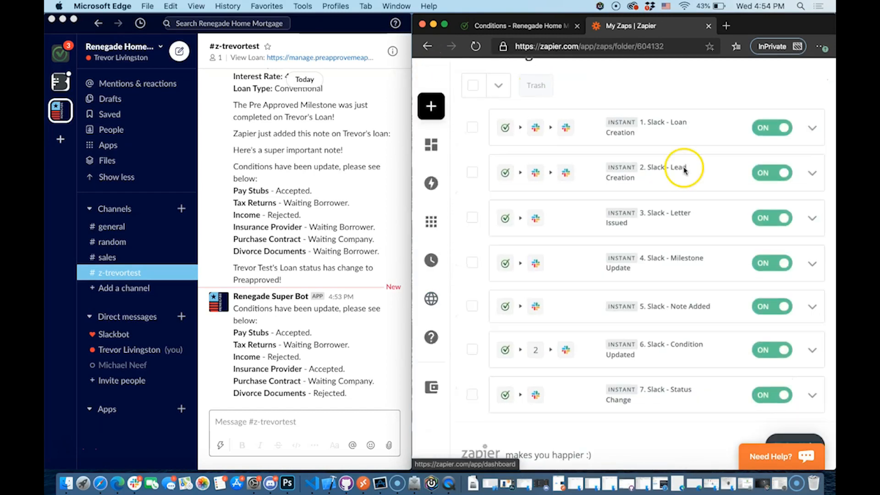
# Open '7. Slack - Status Change', check its trigger app and event, and expand the Slack message fields
pyautogui.scroll(-1, 697, 366)
pyautogui.click(685, 366)
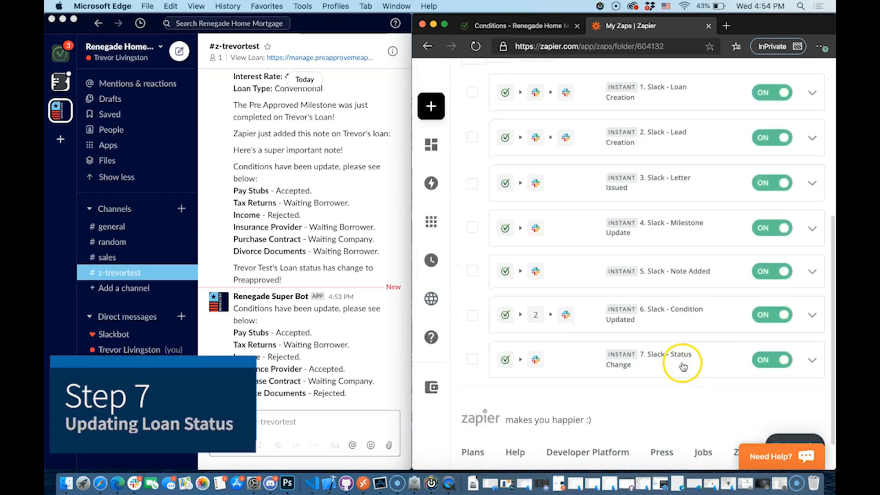
pyautogui.moveTo(608, 234)
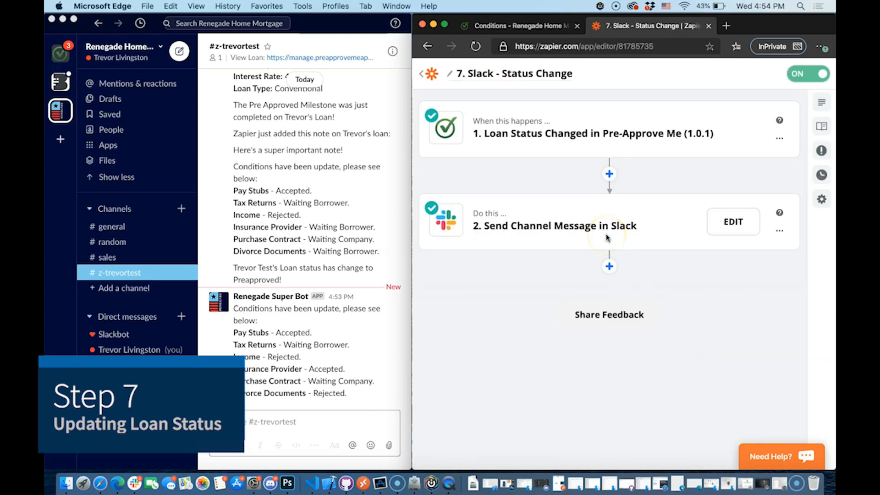
pyautogui.moveTo(610, 110)
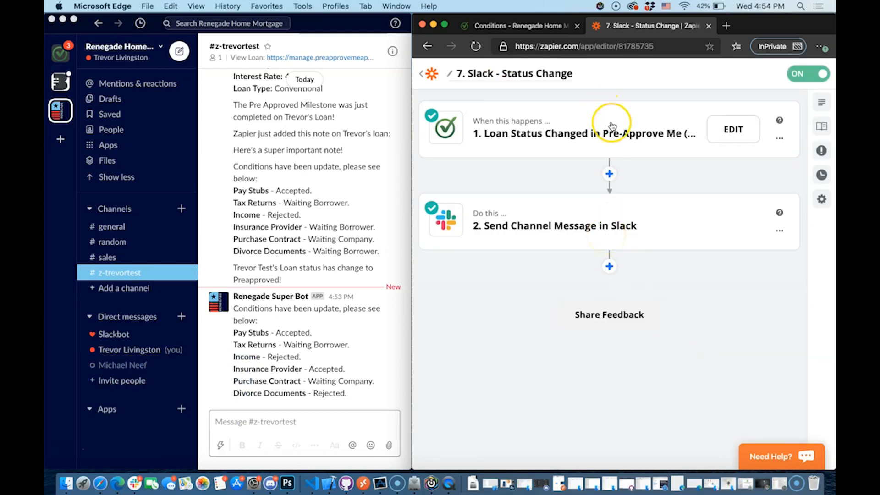
pyautogui.click(612, 127)
pyautogui.click(532, 171)
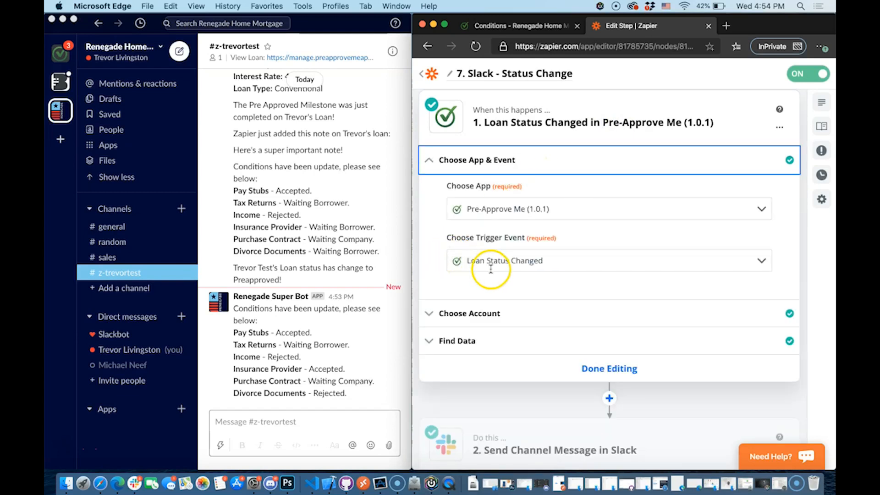
pyautogui.click(572, 378)
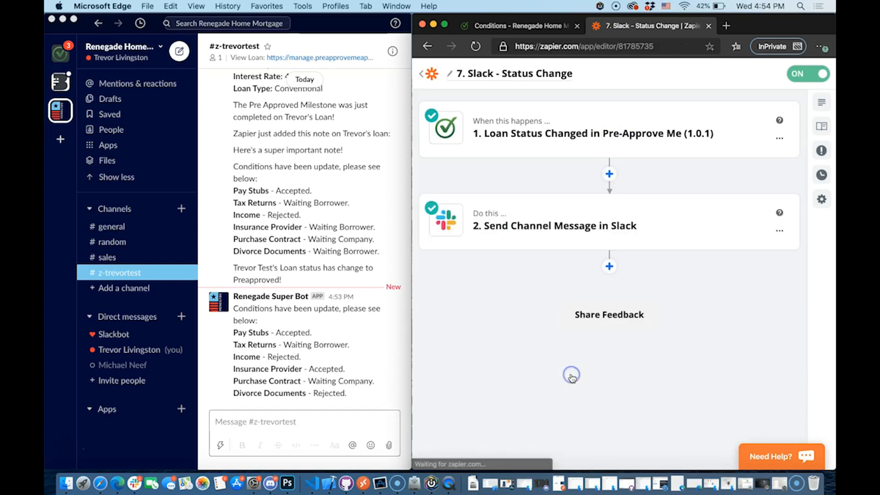
pyautogui.click(586, 217)
pyautogui.click(507, 275)
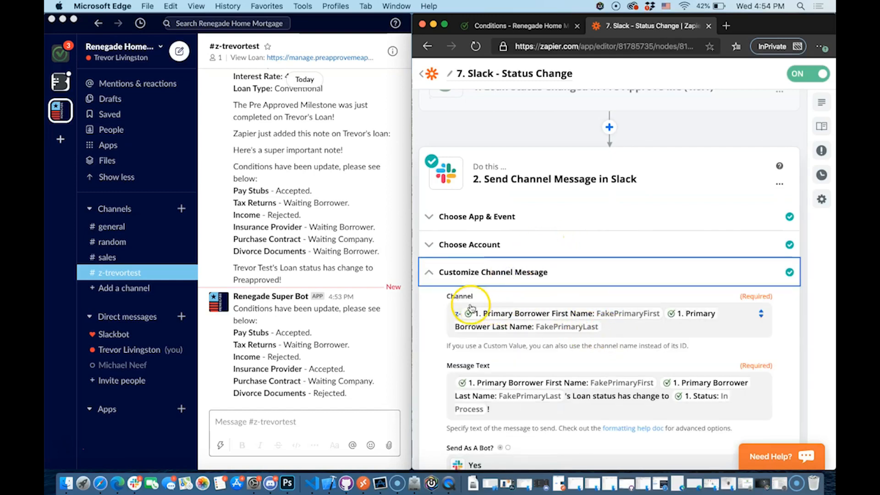
# Retype the '!' after the status at the end of Message Text and add a new line
pyautogui.scroll(-2, 454, 312)
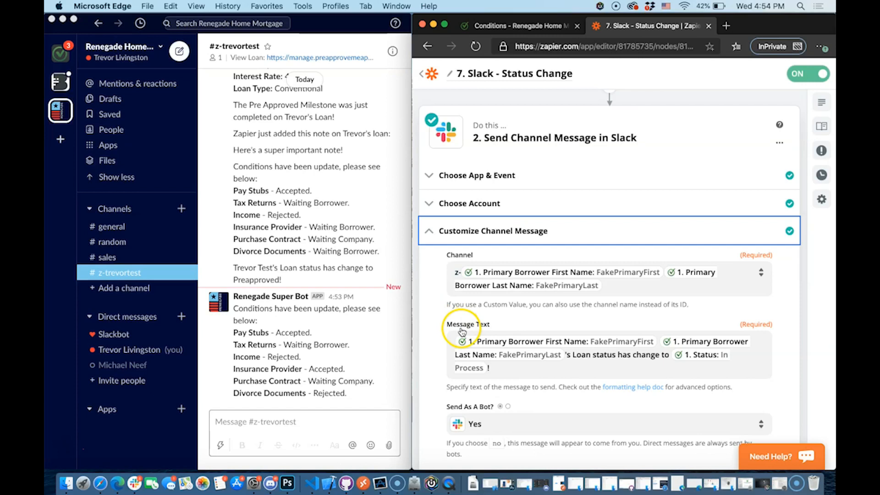
pyautogui.click(473, 345)
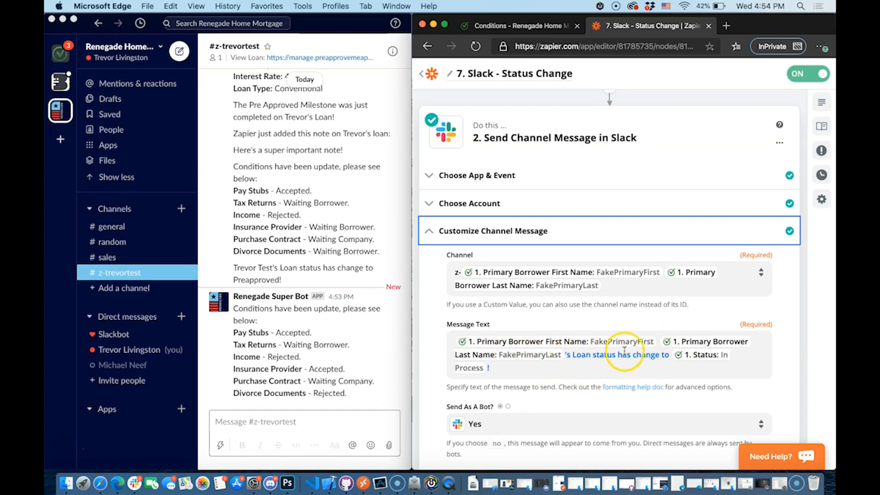
pyautogui.click(550, 371)
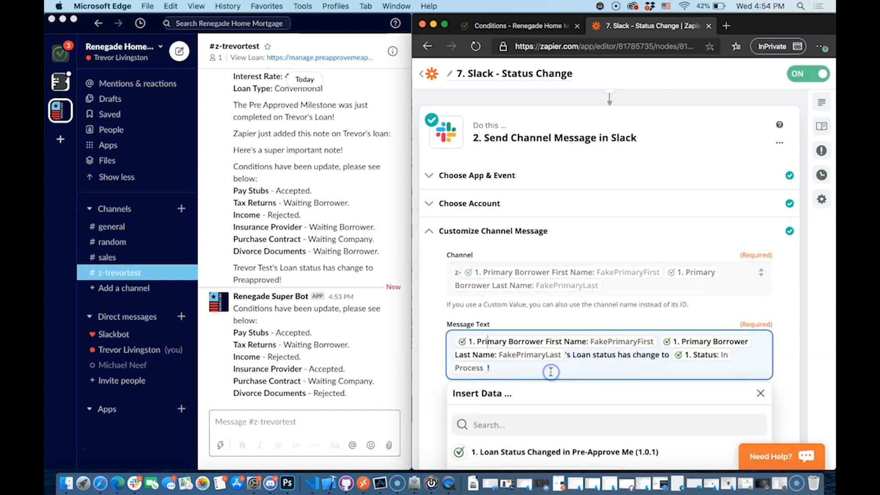
pyautogui.press('BackSpace')
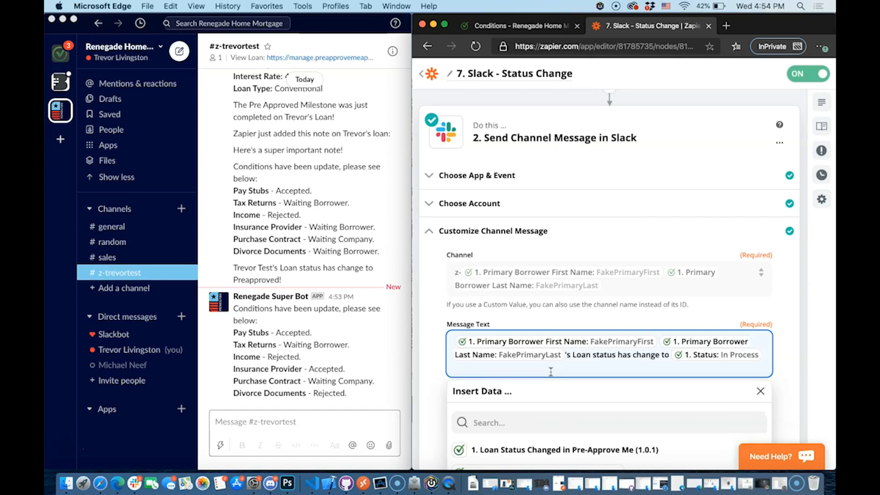
pyautogui.write('!')
pyautogui.press('Return')
pyautogui.press('Return')
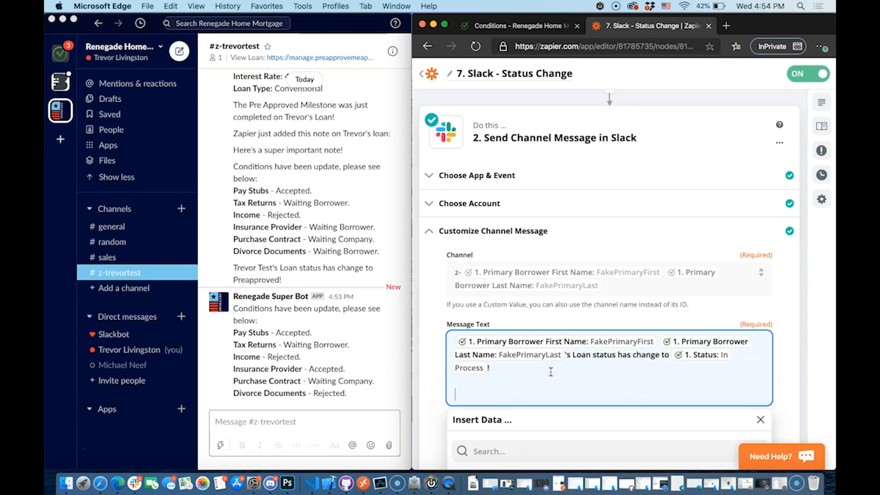
pyautogui.scroll(-3, 531, 343)
# Search for and insert the Status field, then delete the duplicate Status pill and empty line
pyautogui.click(517, 320)
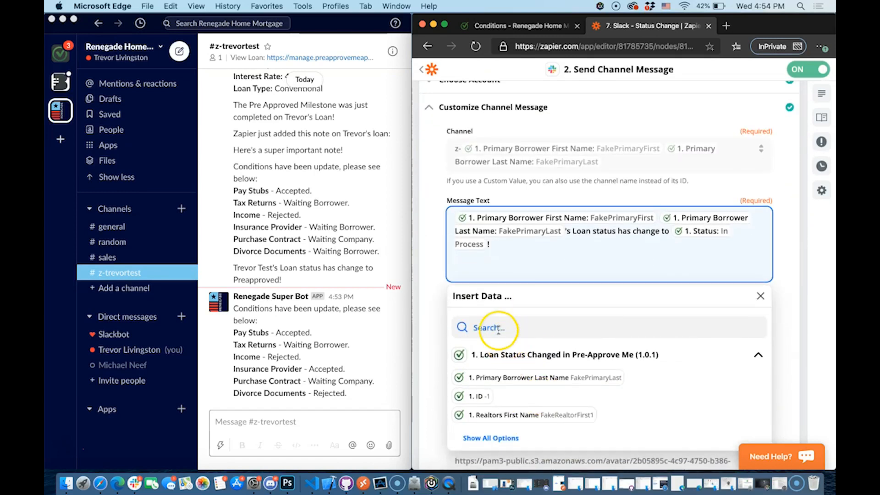
pyautogui.click(498, 329)
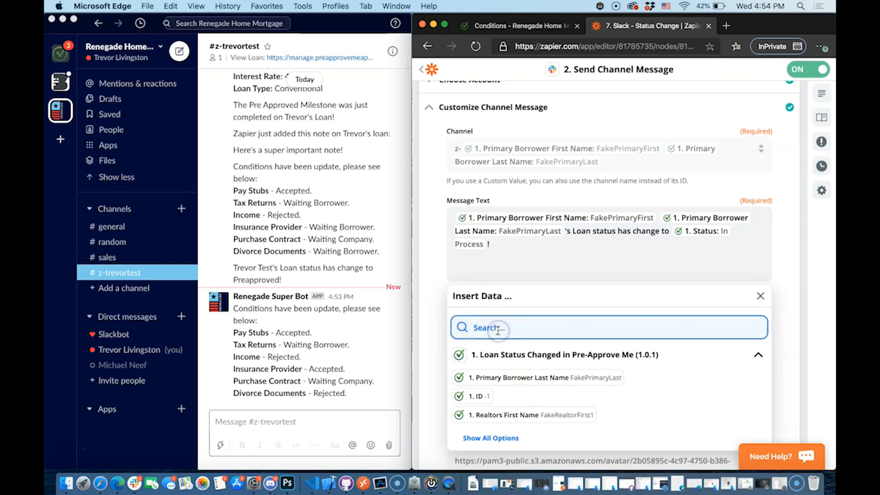
pyautogui.write('status')
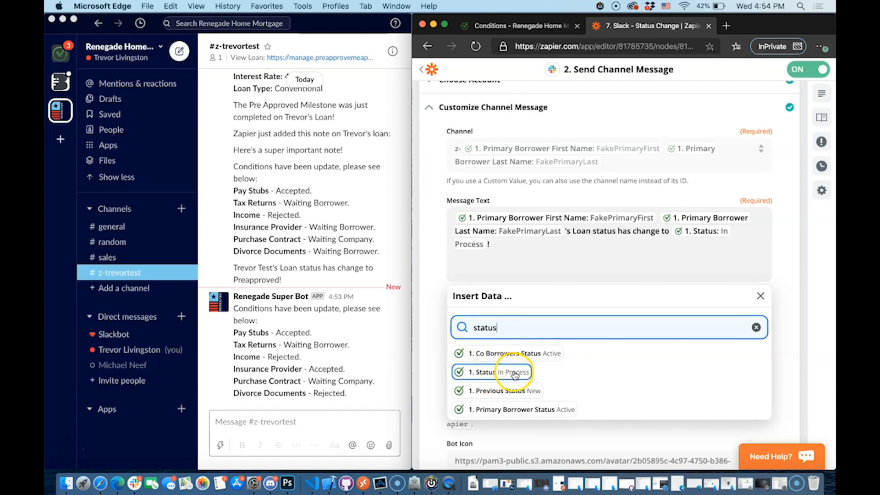
pyautogui.click(490, 373)
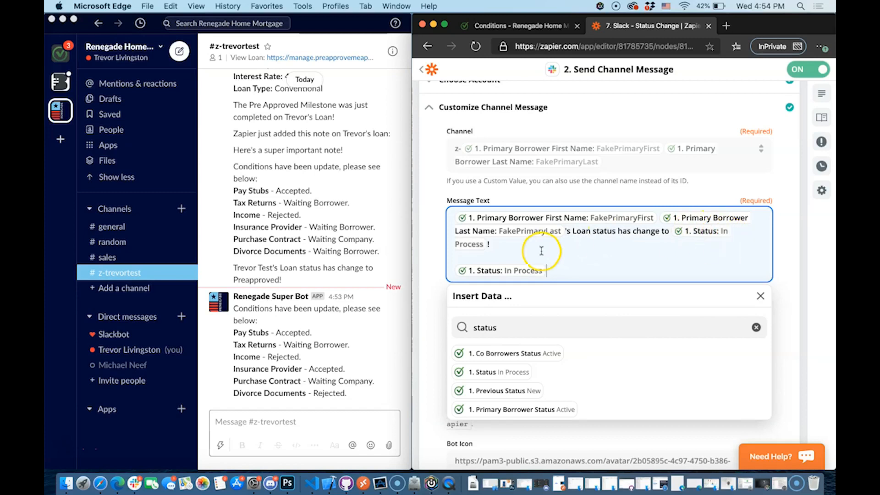
pyautogui.click(519, 272)
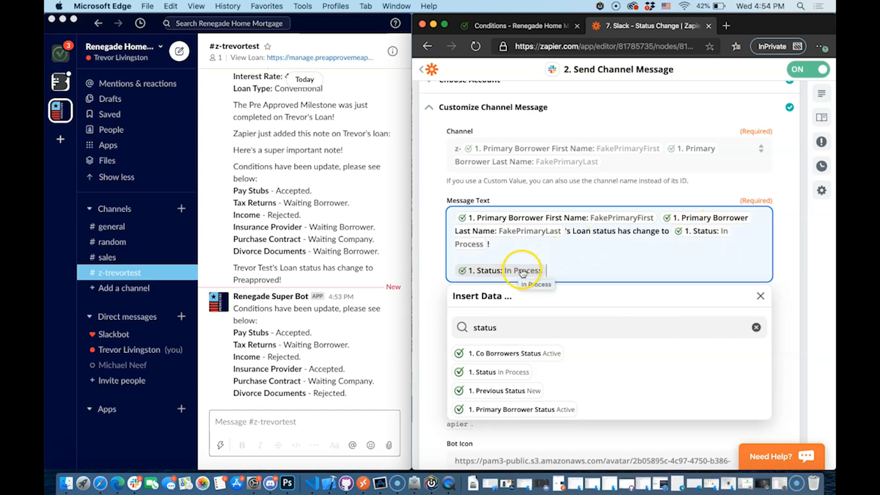
pyautogui.press('BackSpace')
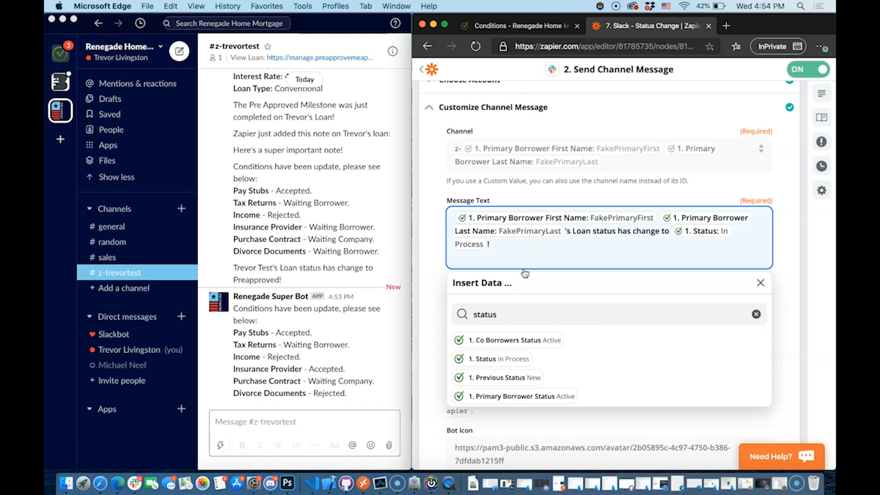
pyautogui.press('BackSpace')
pyautogui.click(773, 237)
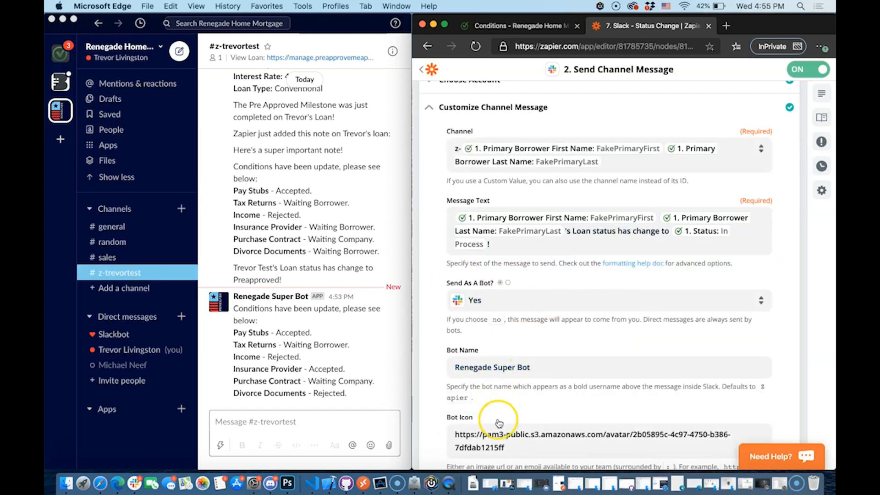
# Close the Slack message step, returning to the zap's two-step outline
pyautogui.scroll(-5, 498, 421)
pyautogui.scroll(-3, 498, 422)
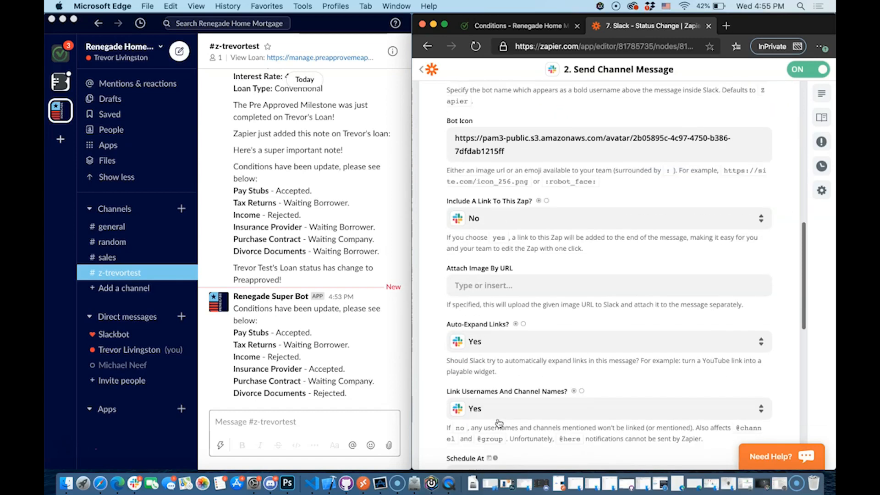
pyautogui.scroll(-3, 498, 422)
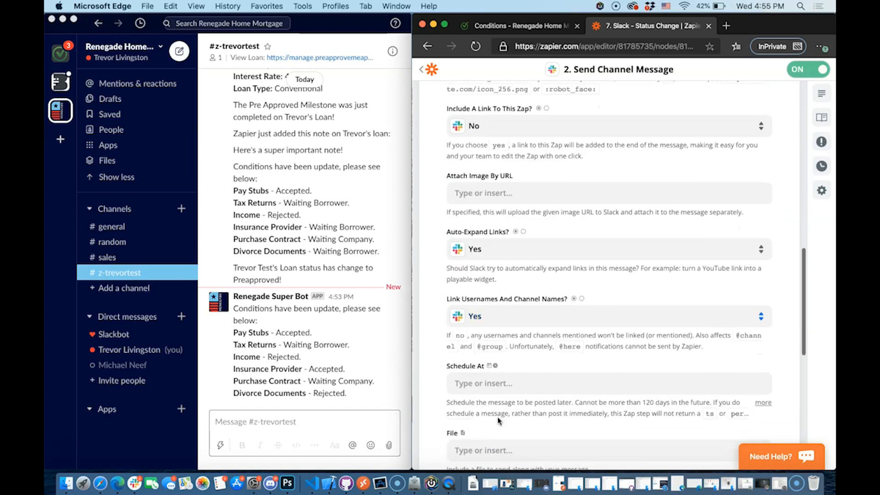
pyautogui.scroll(-10, 521, 286)
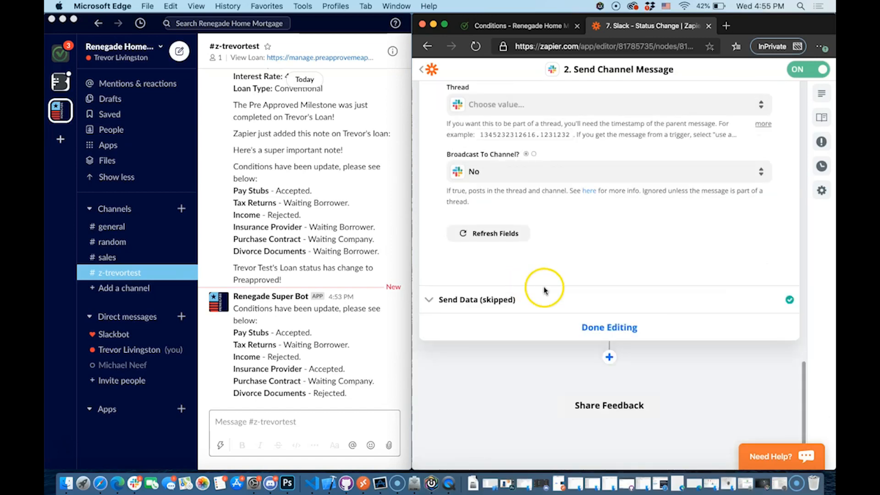
pyautogui.click(596, 328)
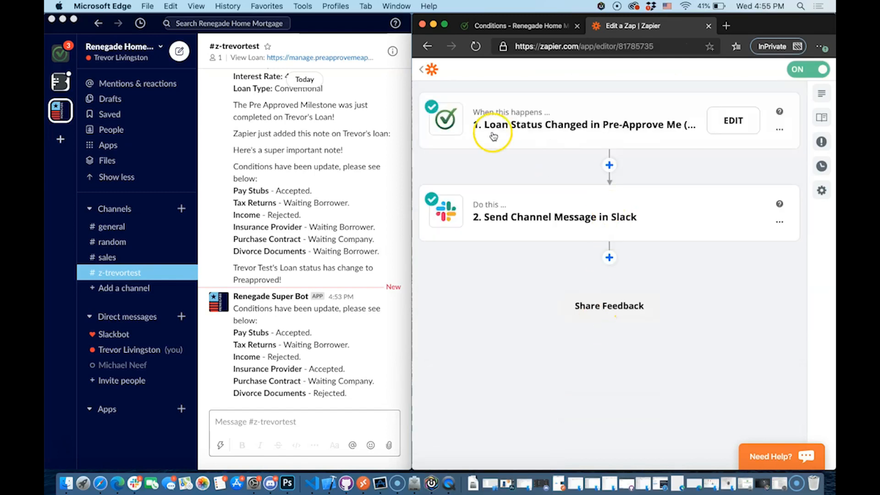
# Go back to the Slack Integration zap list and look over the zaps
pyautogui.click(429, 72)
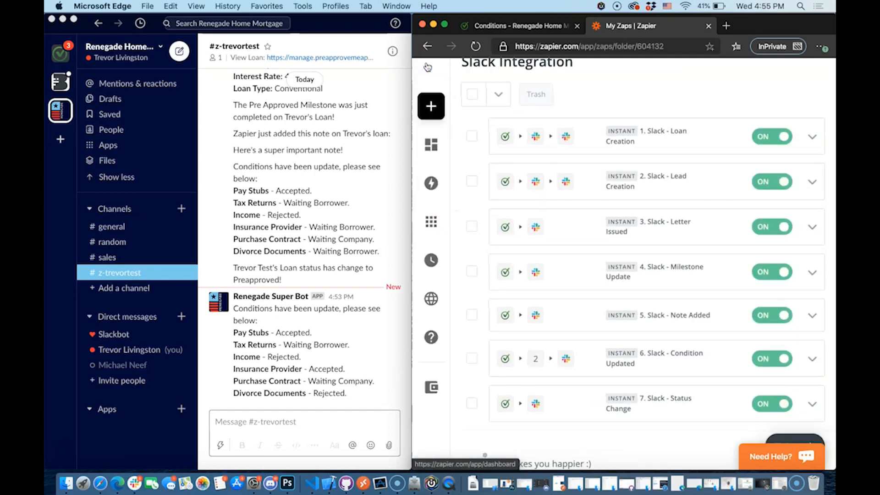
pyautogui.scroll(1, 684, 426)
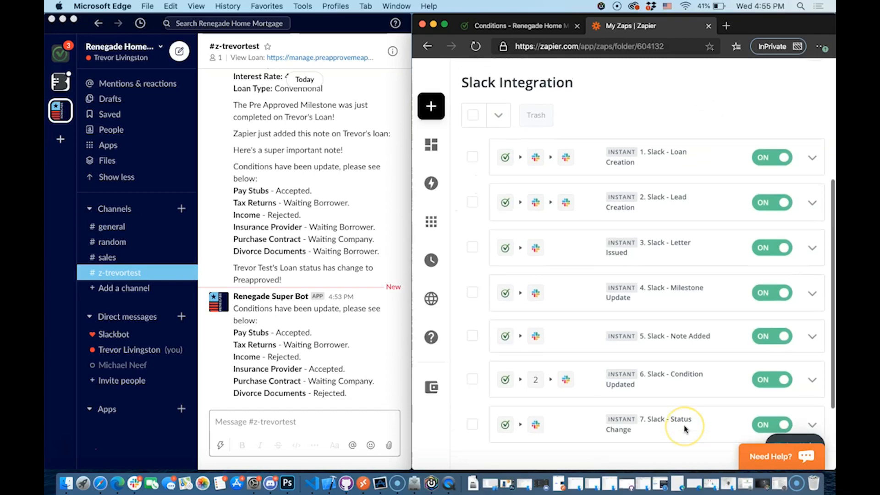
pyautogui.scroll(-1, 684, 429)
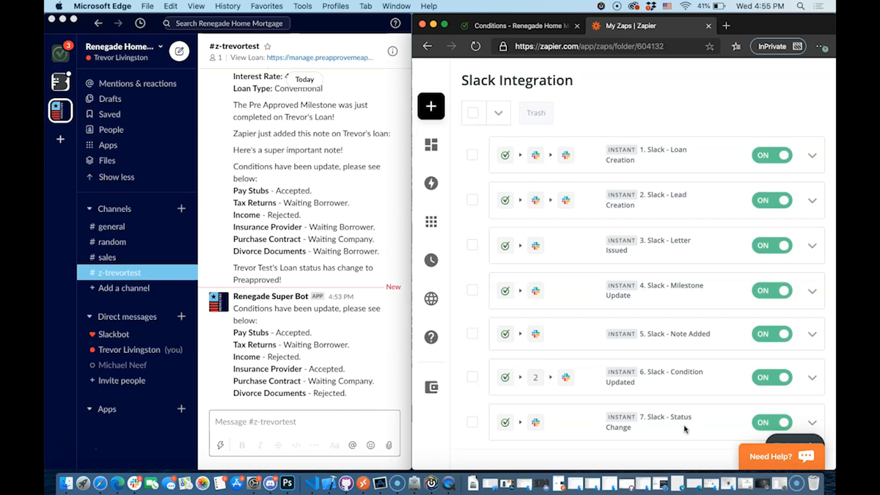
# Review the Customize Channel Message settings of 7. Slack - Status Change, then return to the folder
pyautogui.click(685, 429)
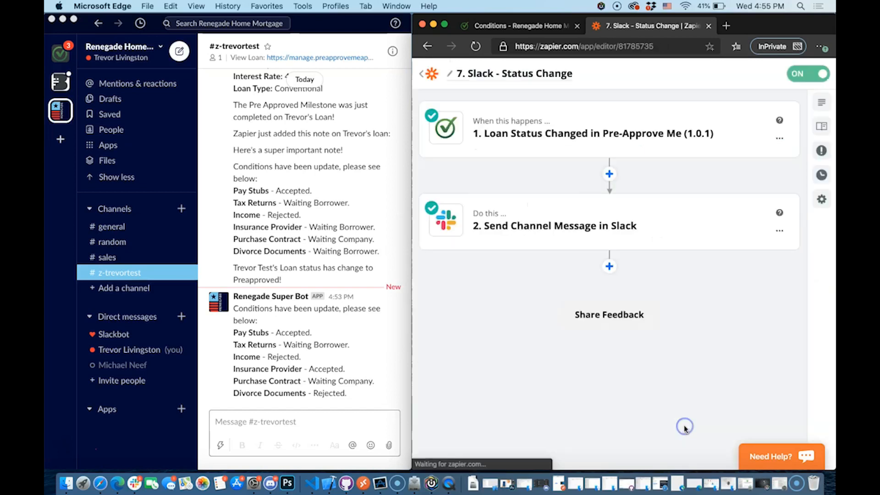
pyautogui.click(550, 227)
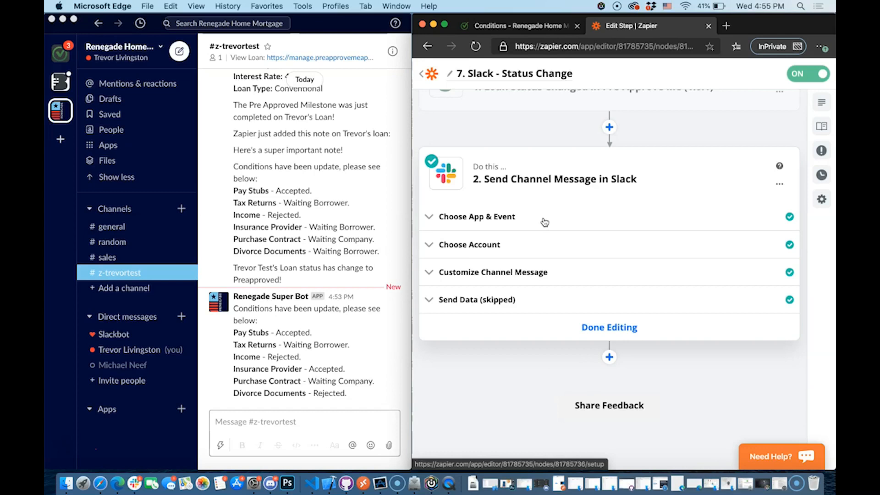
pyautogui.click(517, 272)
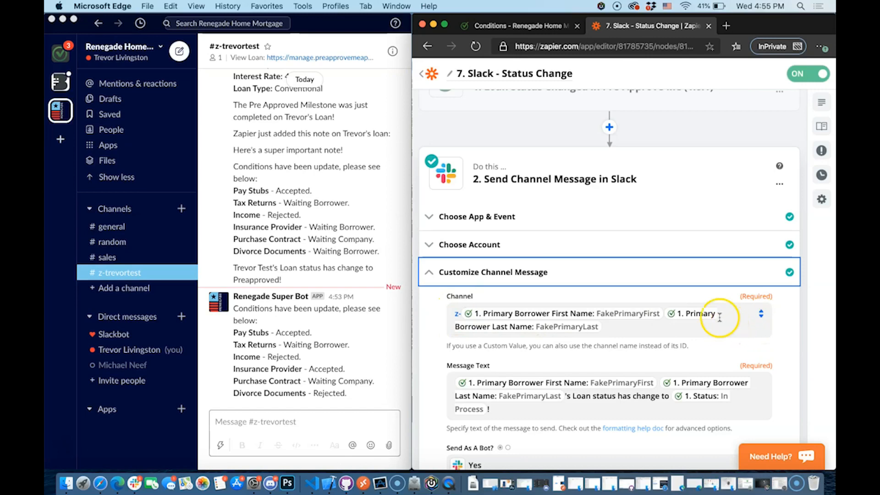
pyautogui.click(711, 300)
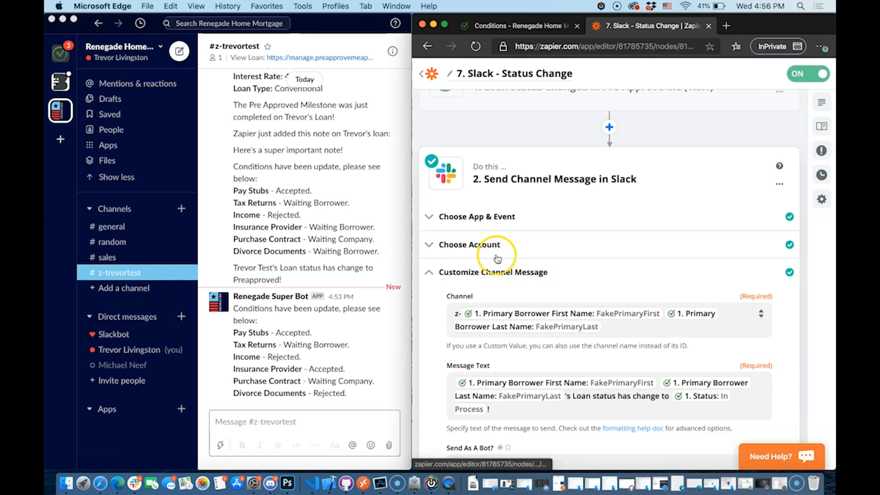
pyautogui.click(425, 73)
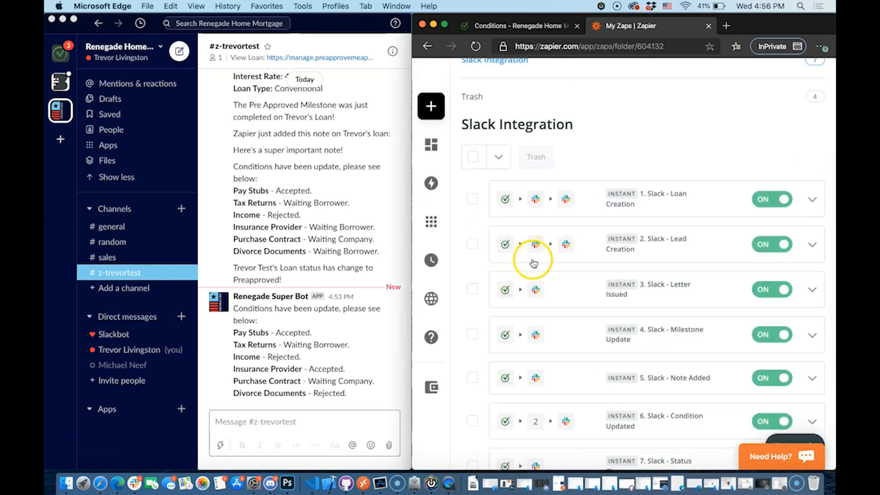
pyautogui.click(656, 102)
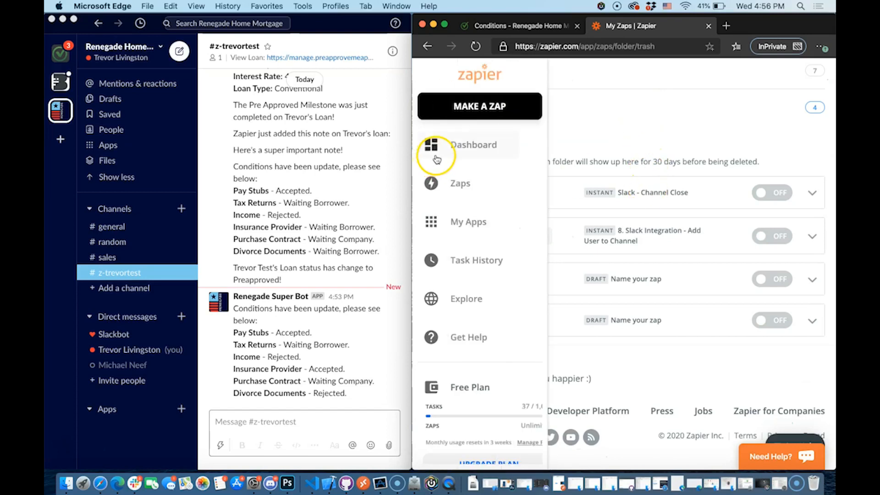
pyautogui.click(462, 182)
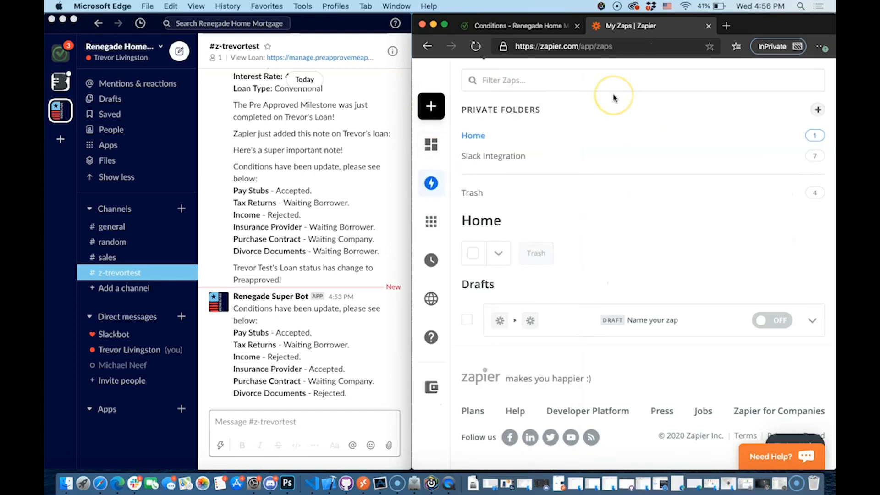
pyautogui.click(562, 155)
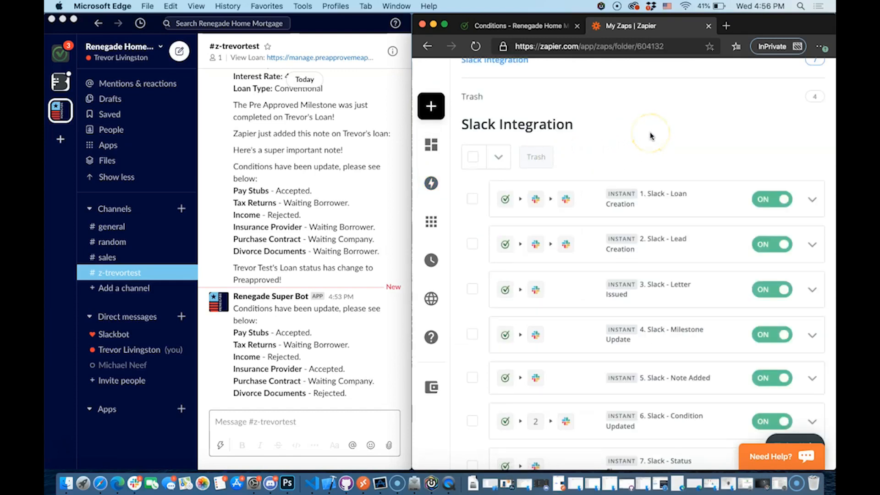
pyautogui.scroll(-2, 651, 136)
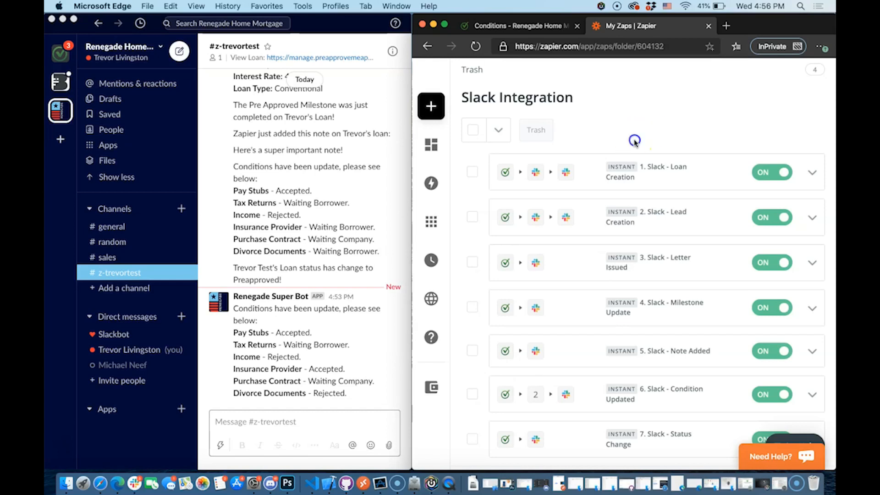
pyautogui.click(66, 482)
pyautogui.click(538, 116)
# Switch to the Conditions tab and open the support chat at its New conversation option
pyautogui.click(516, 25)
pyautogui.click(800, 447)
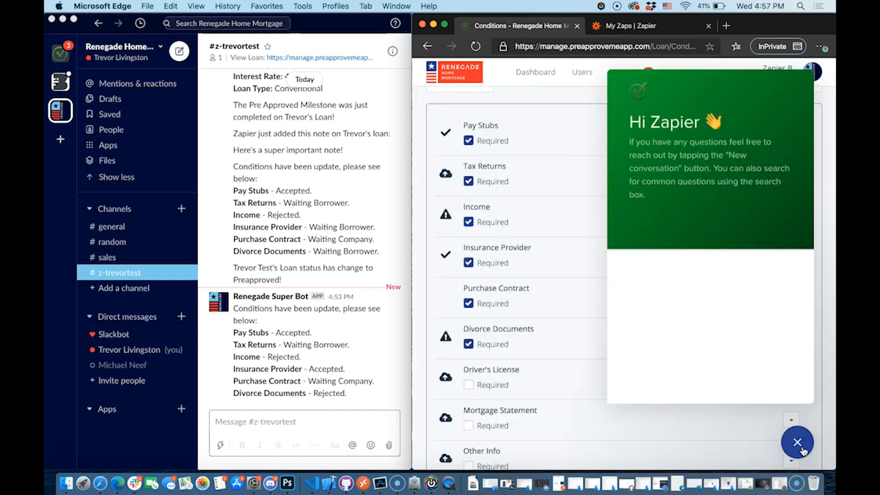
pyautogui.click(731, 285)
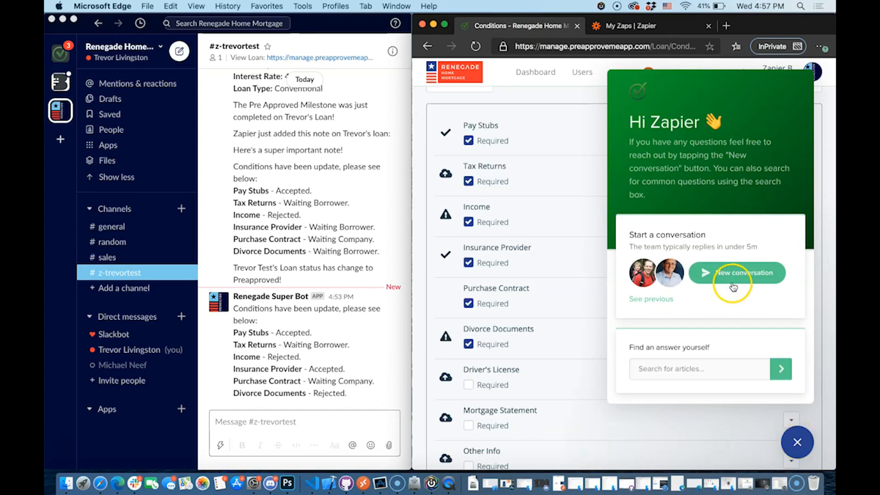